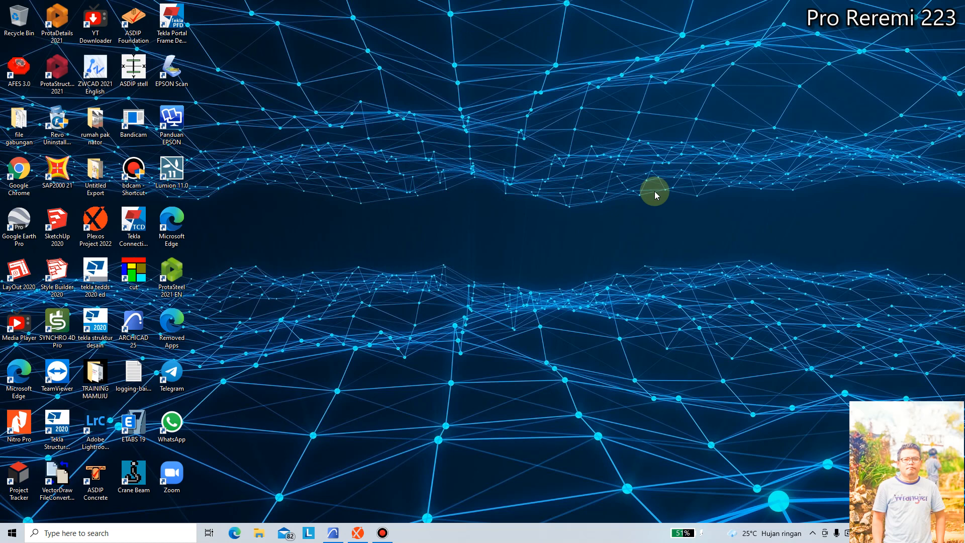
# Step: Refresh the desktop, launch SYNCHRO 4D Pro and open the recent project "stadion 2"
pyautogui.rightClick(507, 202)
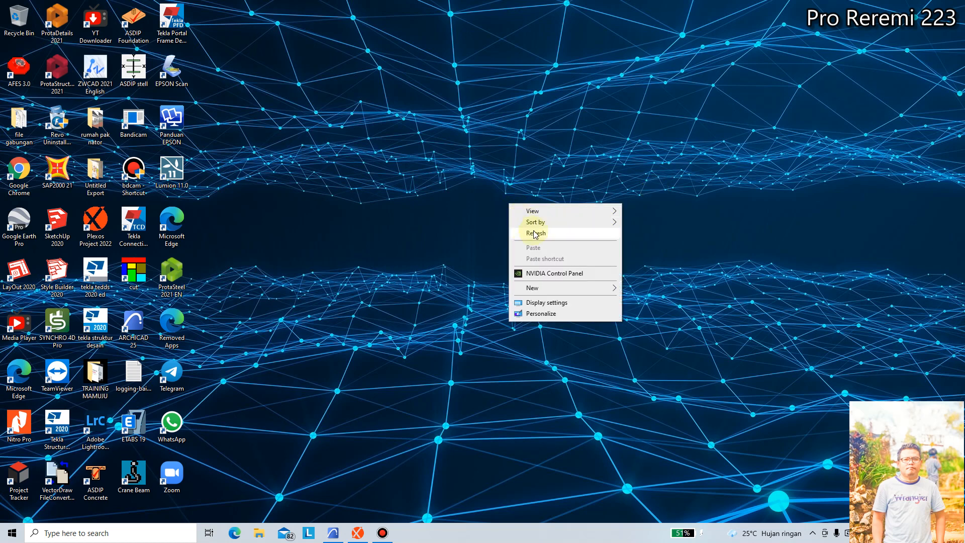
pyautogui.click(532, 233)
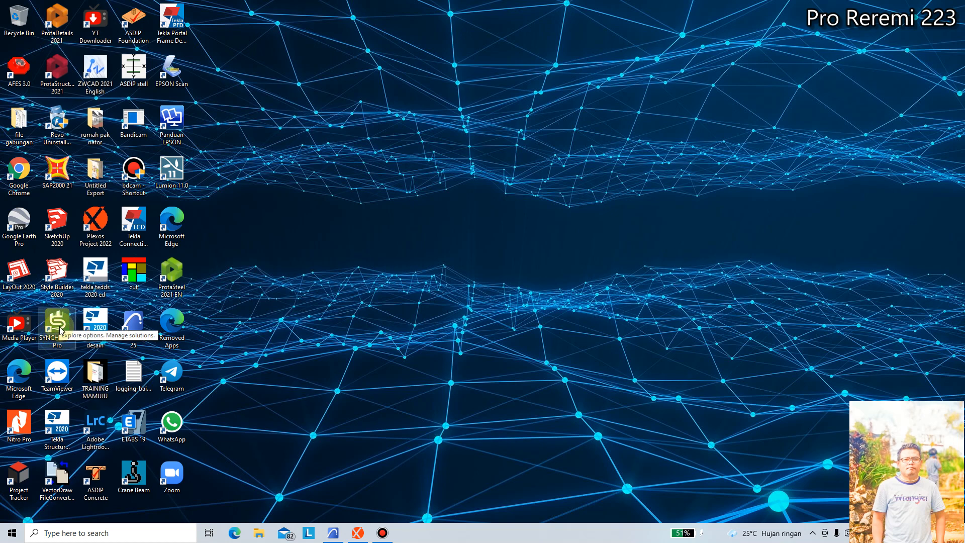
pyautogui.doubleClick(62, 331)
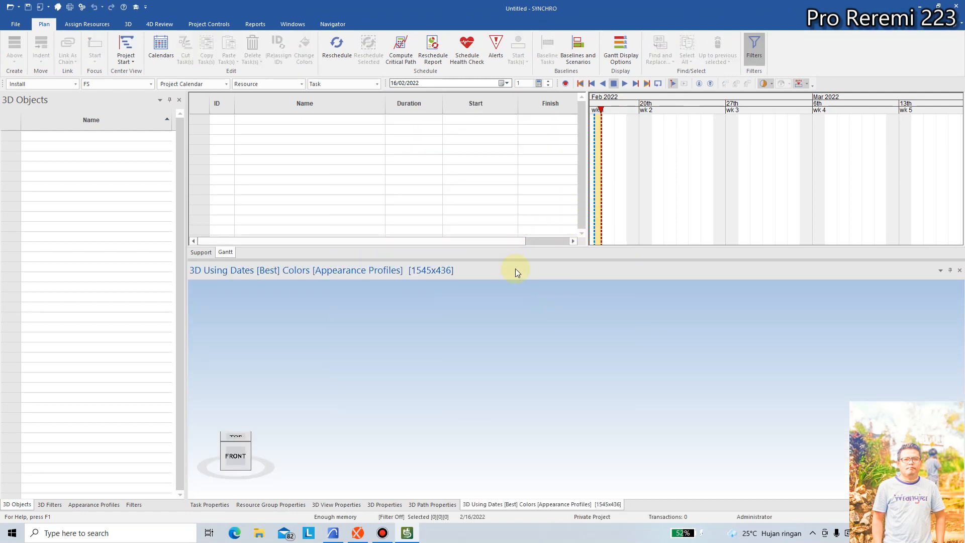
pyautogui.click(16, 24)
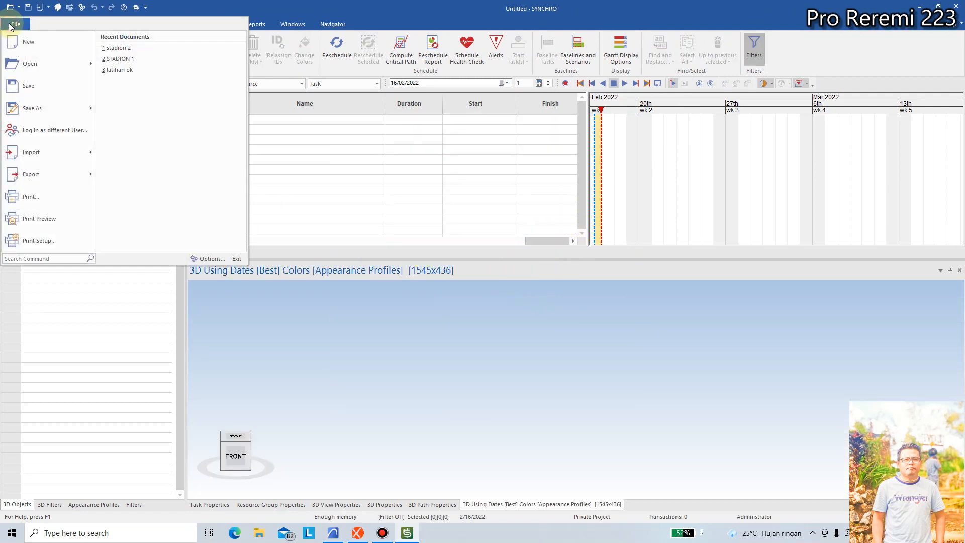
pyautogui.click(134, 59)
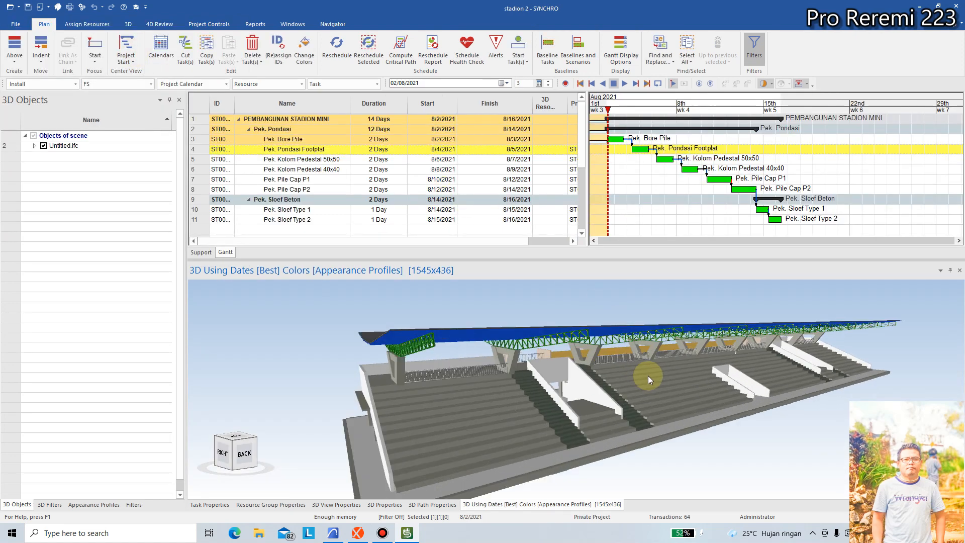
# Step: Examine the stadium model from several sides together with its construction task schedule
pyautogui.rightClick(647, 386)
pyautogui.moveTo(577, 305); pyautogui.dragTo(570, 362)
pyautogui.scroll(-5, 584, 346)
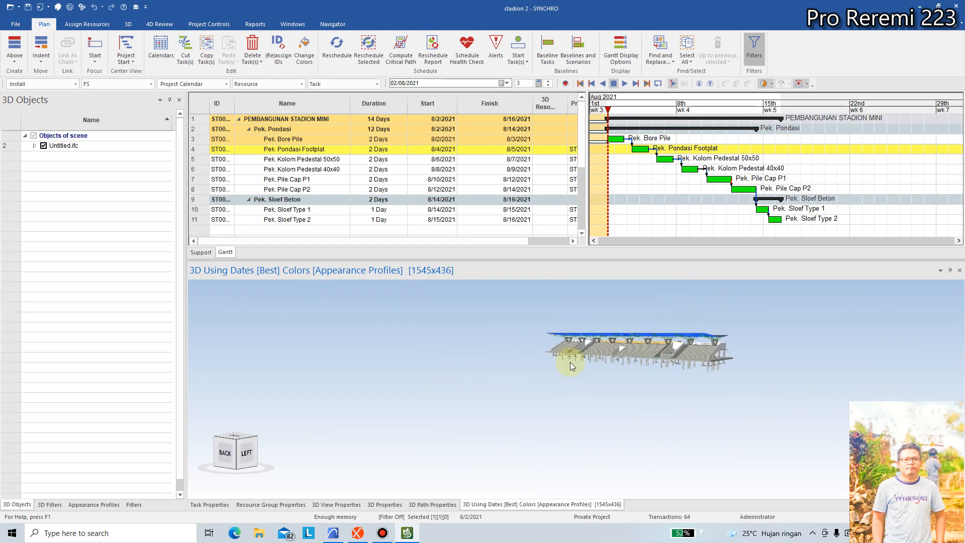
pyautogui.scroll(3, 678, 337)
pyautogui.moveTo(679, 339); pyautogui.dragTo(609, 364)
pyautogui.scroll(-2, 473, 191)
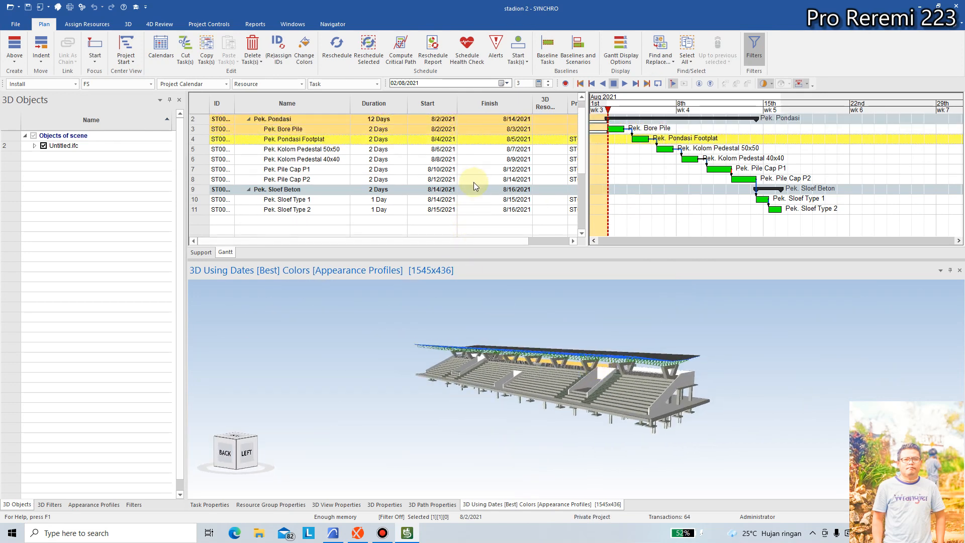
pyautogui.scroll(2, 473, 189)
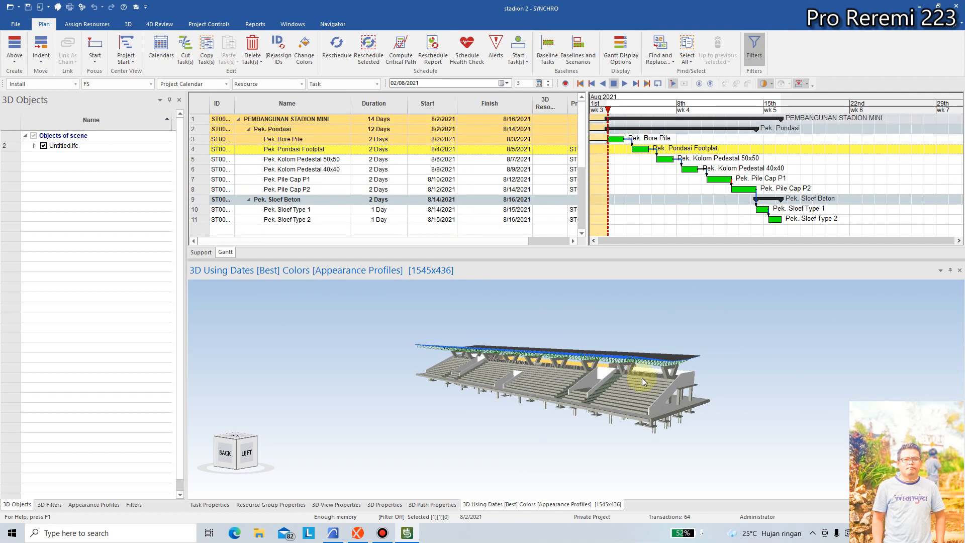
pyautogui.moveTo(642, 378)
pyautogui.mouseDown()
pyautogui.moveTo(633, 388)
pyautogui.moveTo(698, 390)
pyautogui.moveTo(740, 375)
pyautogui.moveTo(628, 376)
pyautogui.mouseUp()
pyautogui.moveTo(628, 376); pyautogui.dragTo(692, 357, button='middle')
pyautogui.scroll(-4, 692, 357)
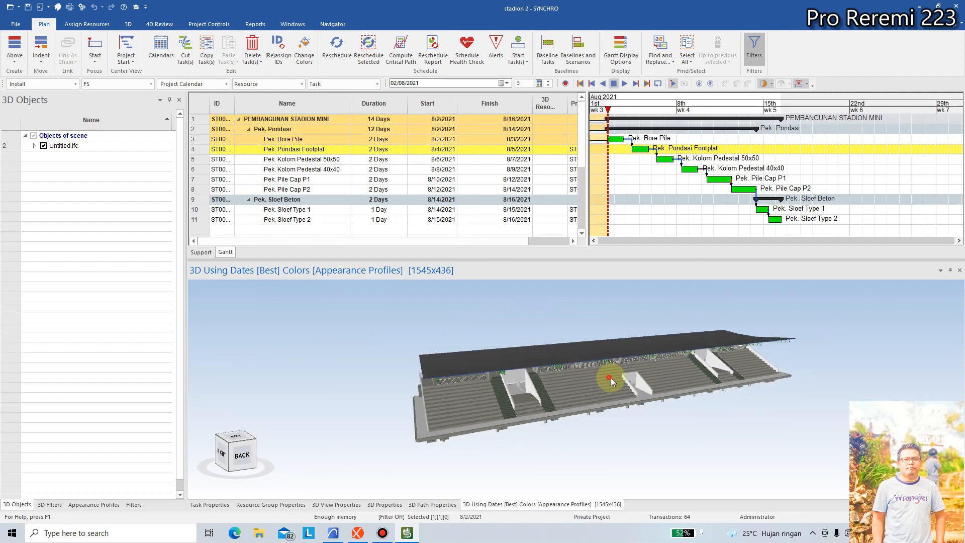
pyautogui.moveTo(610, 378); pyautogui.dragTo(678, 380)
# Step: Switch to Plexos Project with the GEDUNG PERPUSTAKAAN project and enlarge the BIM Manager's 3D views of the building
pyautogui.click(919, 7)
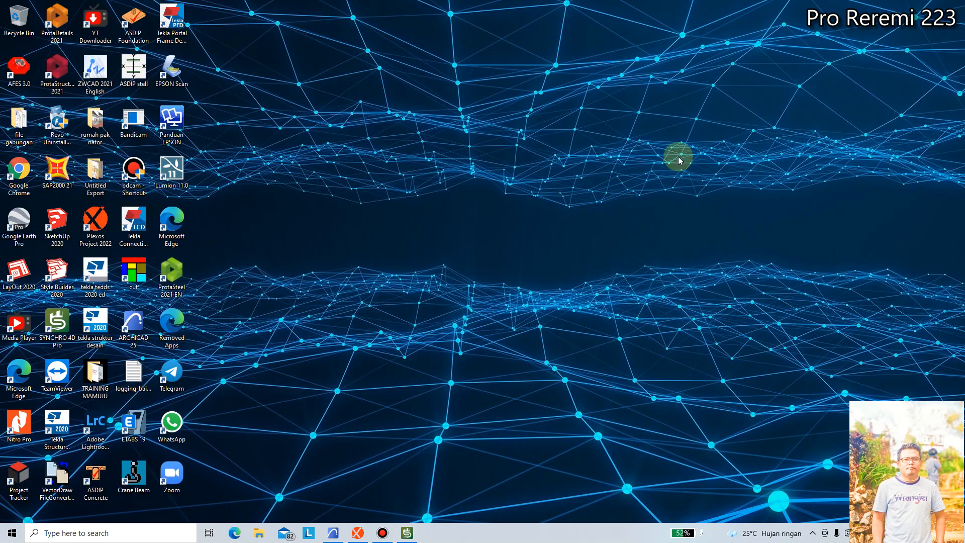
pyautogui.rightClick(674, 157)
pyautogui.click(698, 187)
pyautogui.click(358, 533)
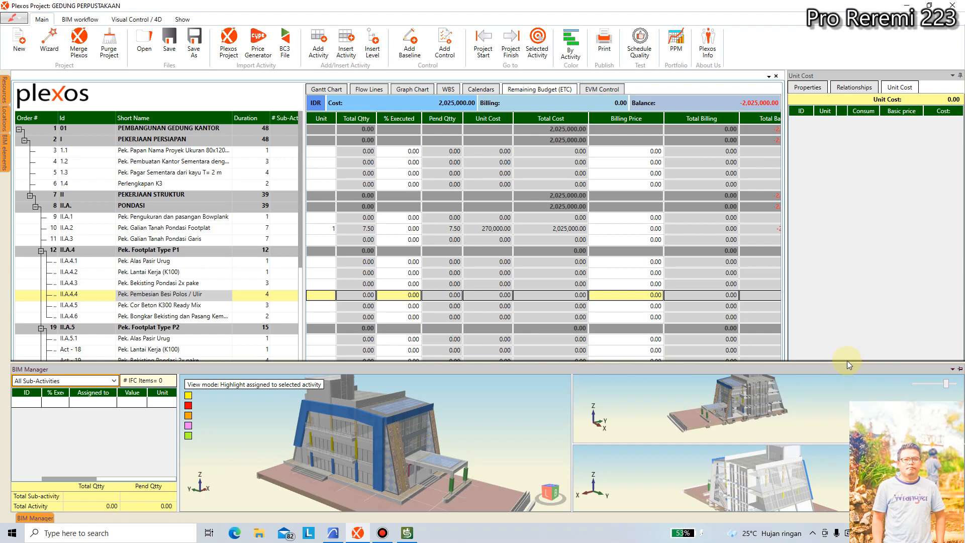
pyautogui.moveTo(846, 360); pyautogui.dragTo(848, 338)
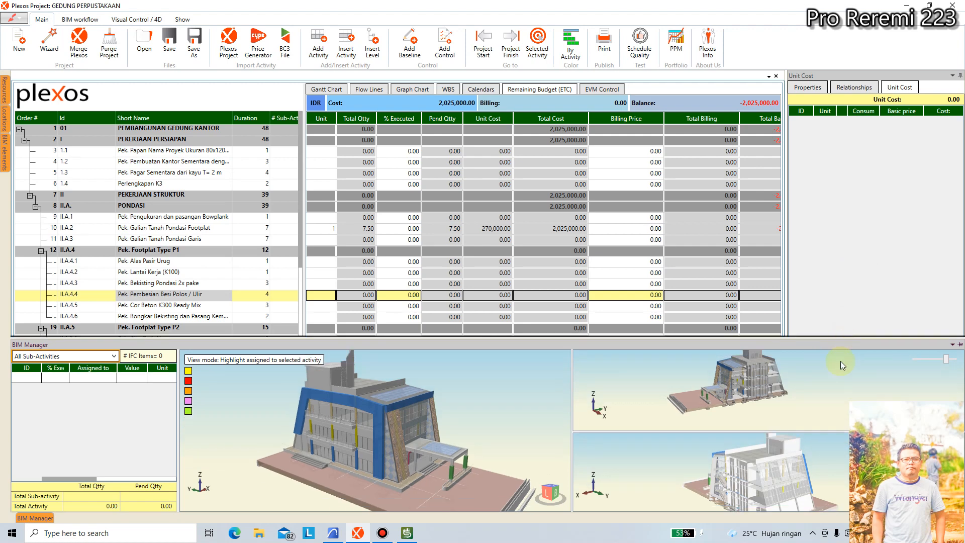
pyautogui.moveTo(432, 435); pyautogui.dragTo(413, 424)
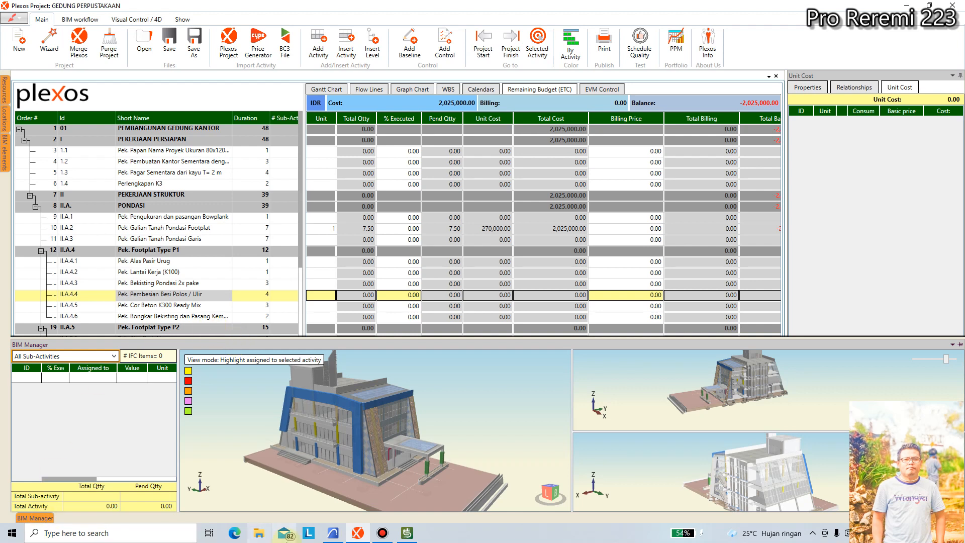
# Step: Switch back to SYNCHRO and review the commands available for project controls and window display
pyautogui.click(407, 533)
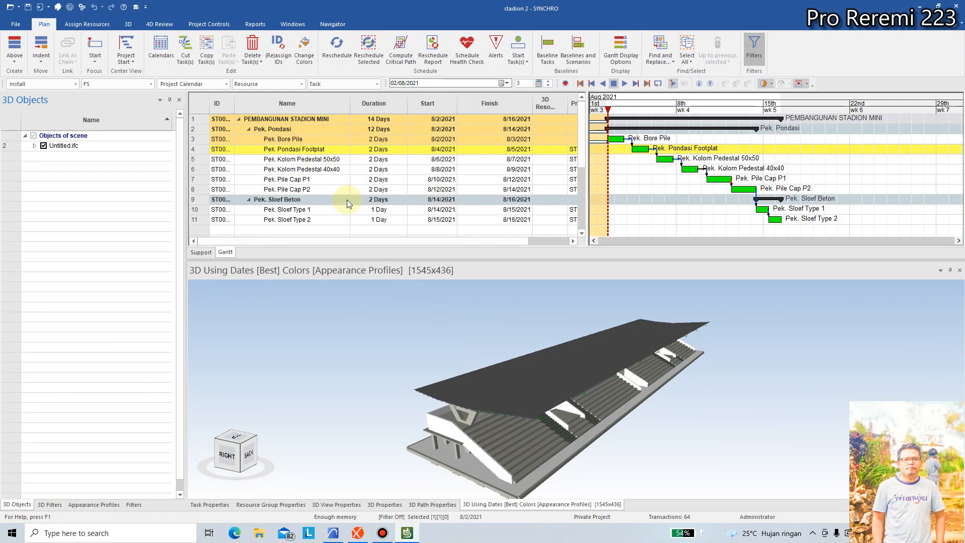
pyautogui.click(213, 25)
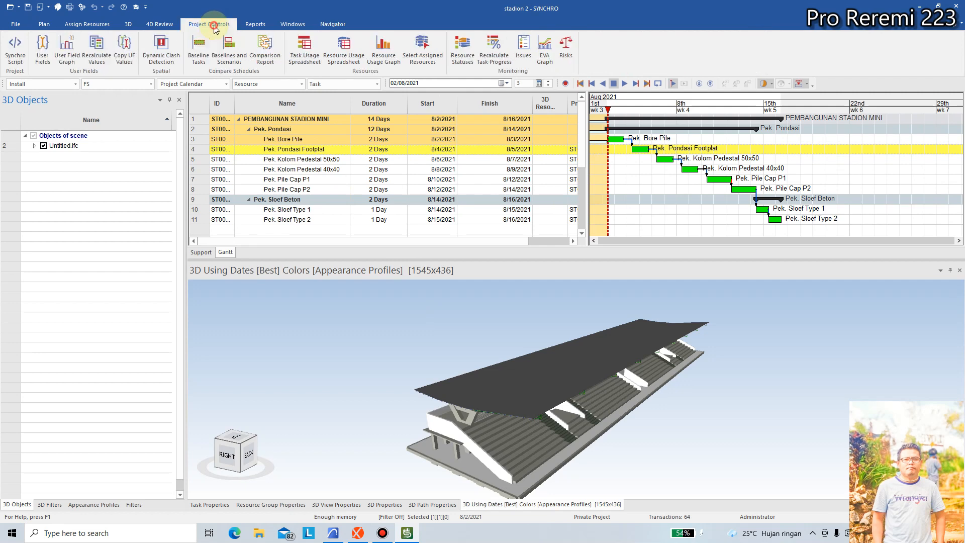
pyautogui.click(289, 25)
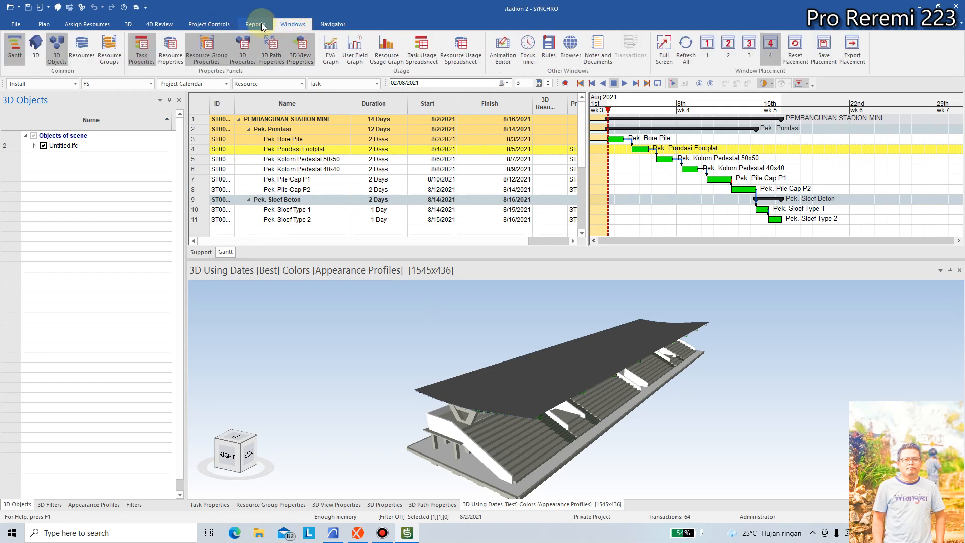
pyautogui.click(216, 24)
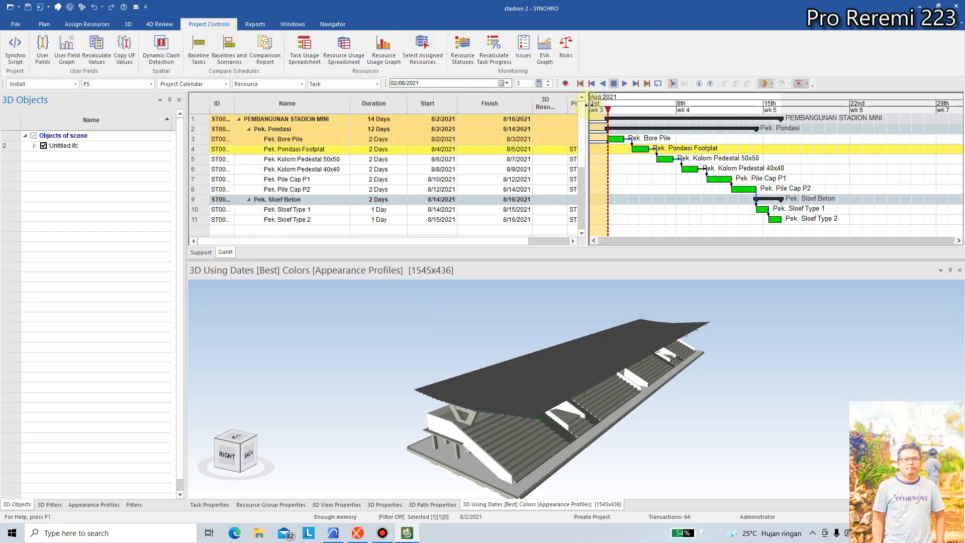
# Step: Widen the task table to expose the Predecessors column and change the task arrangement from WBS to Custom
pyautogui.moveTo(585, 104); pyautogui.dragTo(749, 104)
pyautogui.rightClick(638, 102)
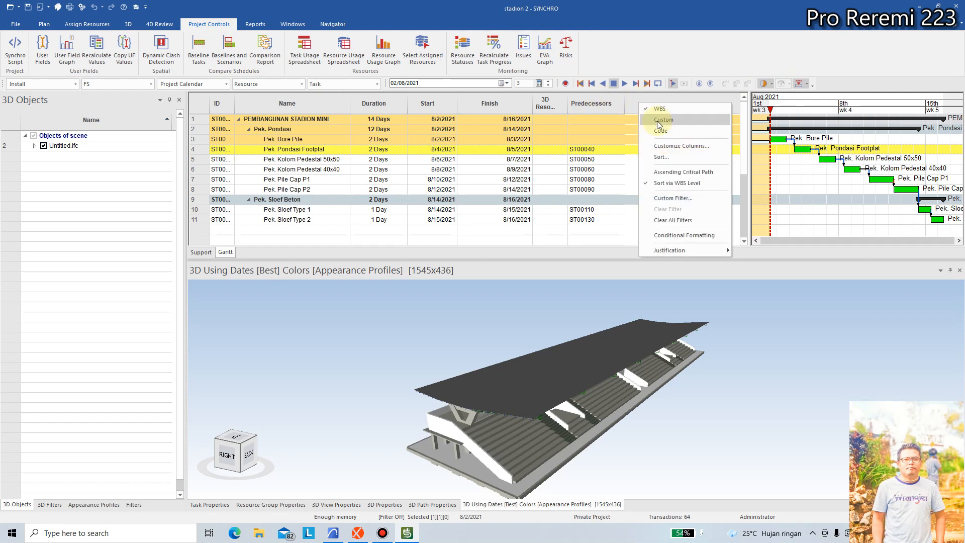
pyautogui.click(676, 121)
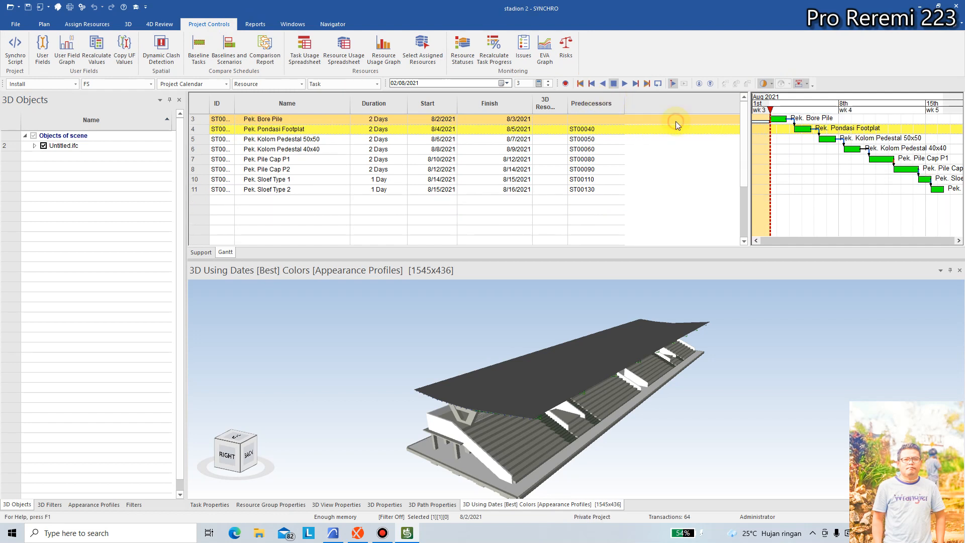
# Step: Inspect the custom filter settings for the Predecessors column and close them without applying a filter
pyautogui.rightClick(637, 106)
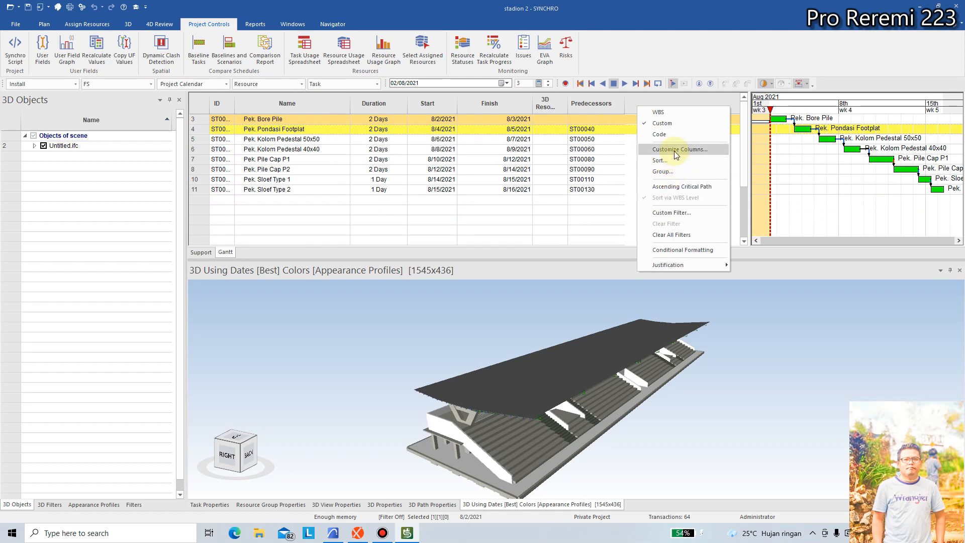
pyautogui.click(685, 212)
pyautogui.moveTo(532, 175); pyautogui.dragTo(495, 142)
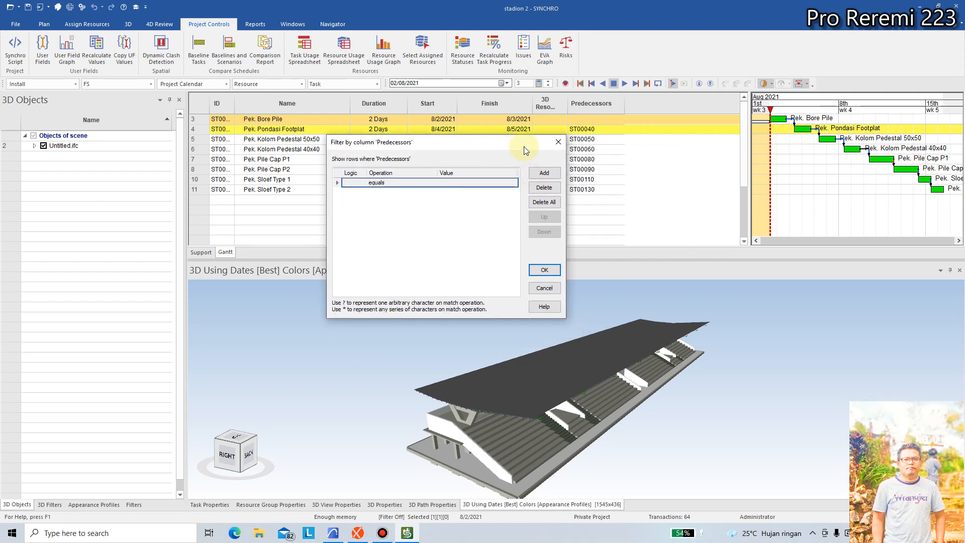
pyautogui.click(558, 143)
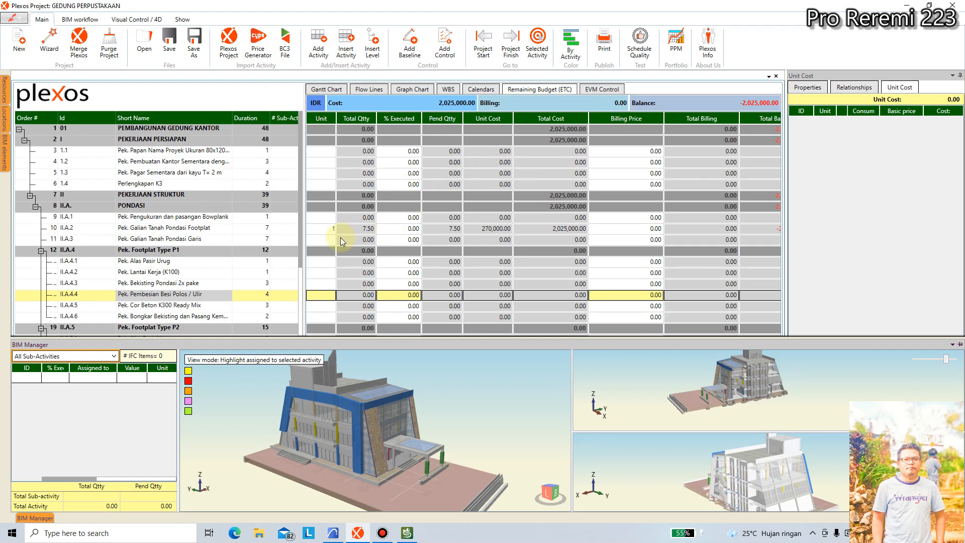
# Step: In Plexos Project, keep the BIM elements list permanently displayed and browse the railing members of the current model
pyautogui.click(5, 152)
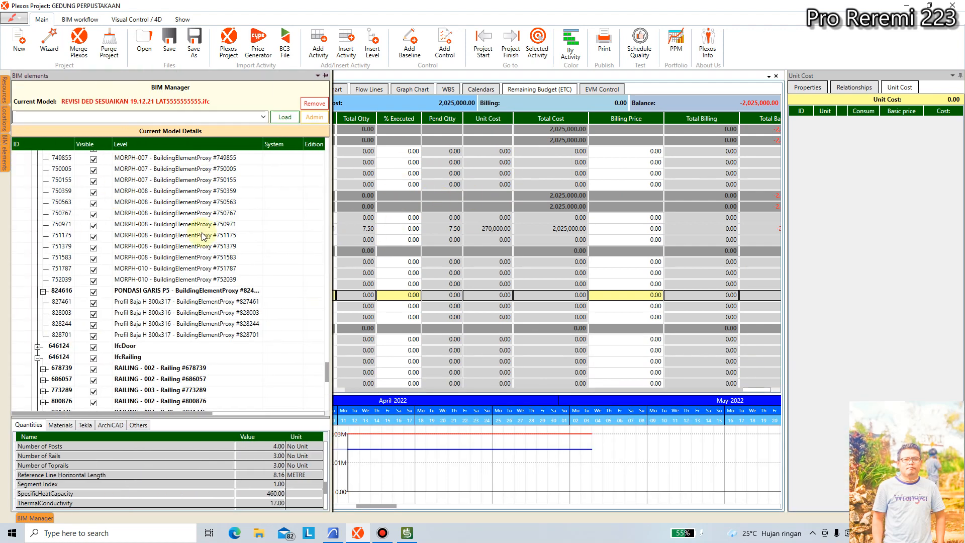
pyautogui.scroll(-7, 255, 245)
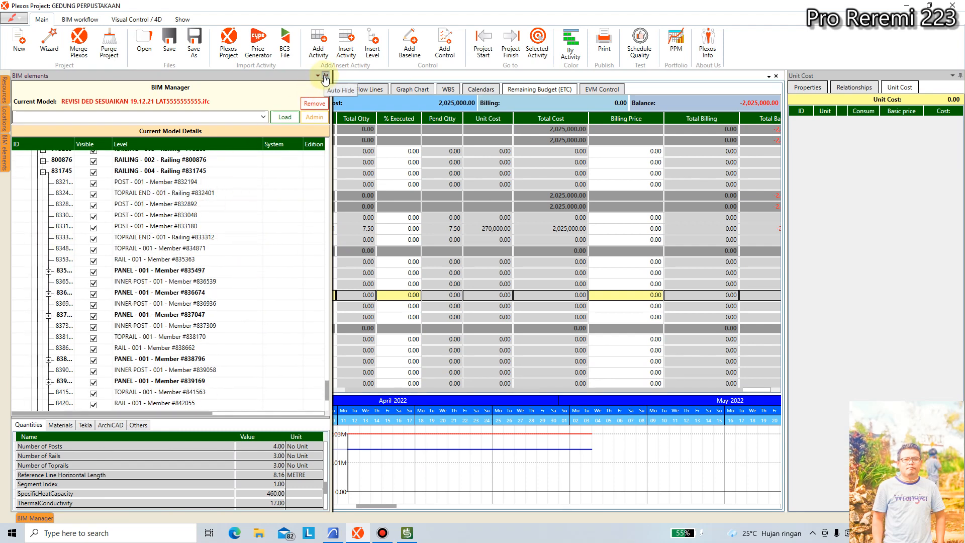
pyautogui.click(325, 79)
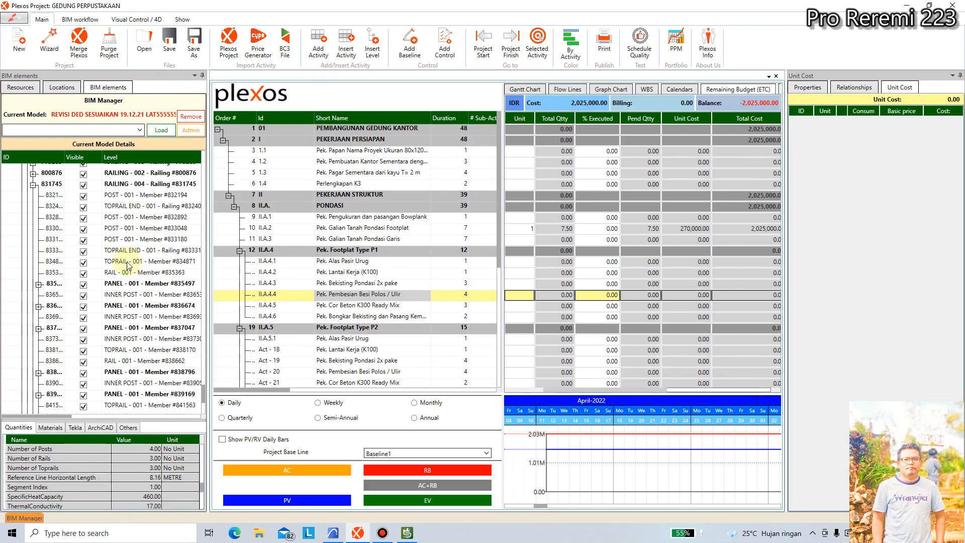
pyautogui.scroll(2, 122, 368)
pyautogui.scroll(-3, 121, 368)
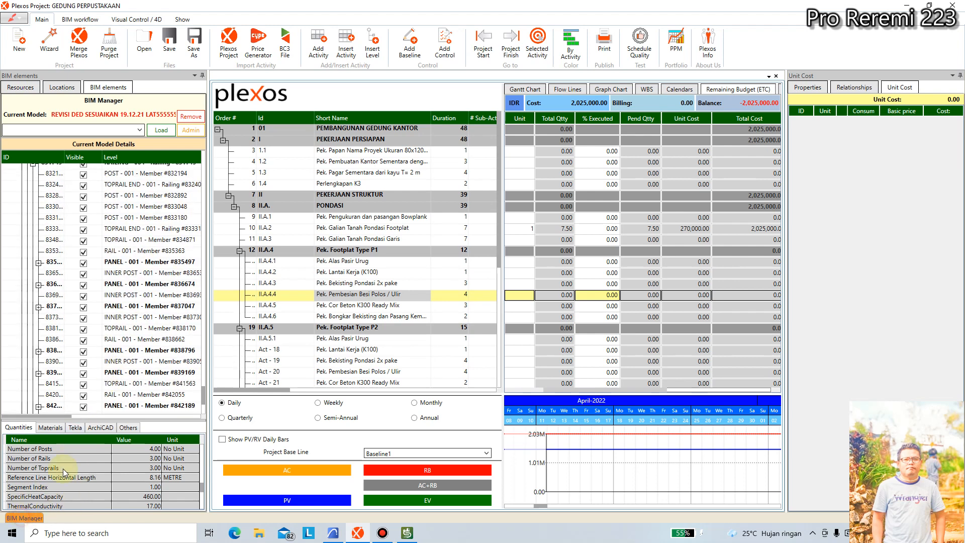
# Step: Dock the BIM Manager permanently and enlarge its 3D views, narrowing the Unit Cost area to make room
pyautogui.click(25, 518)
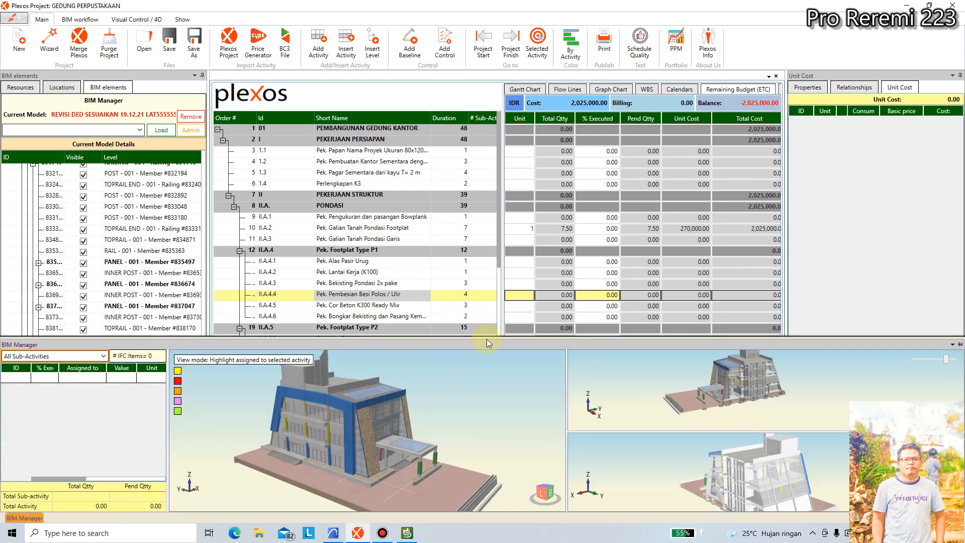
pyautogui.click(960, 344)
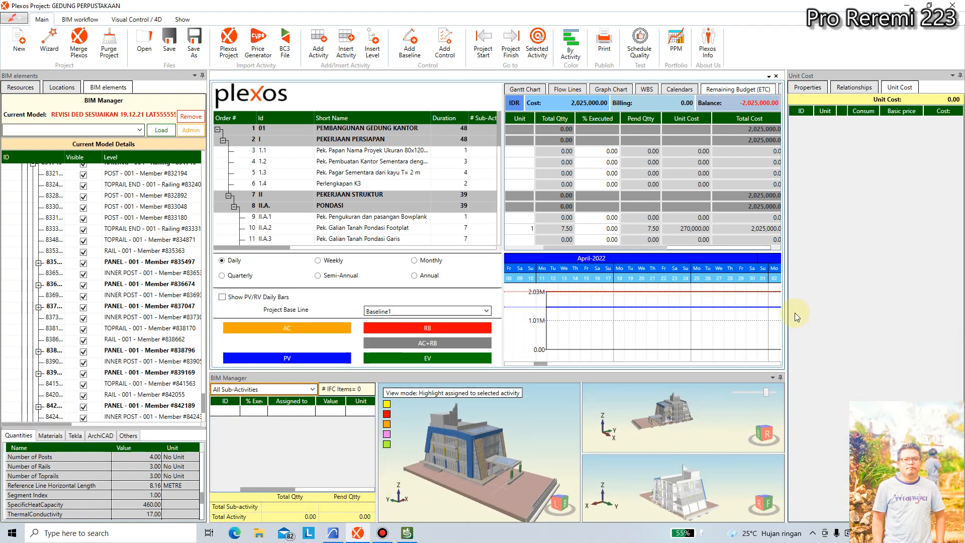
pyautogui.moveTo(786, 276); pyautogui.dragTo(909, 276)
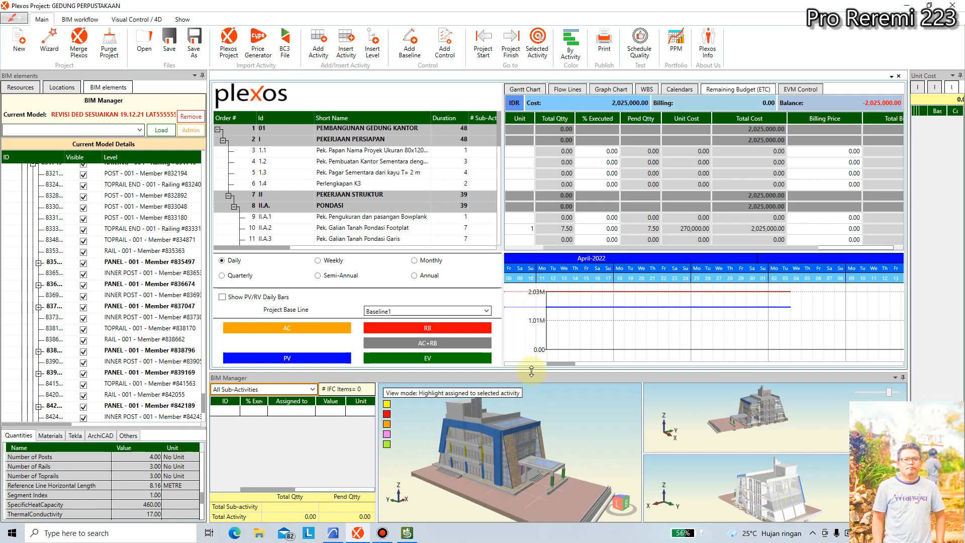
pyautogui.moveTo(532, 372); pyautogui.dragTo(528, 302)
# Step: Select the blue facade frame MORPH-021 in the 3D model and examine its quantities, including surface area and net volume
pyautogui.scroll(8, 494, 436)
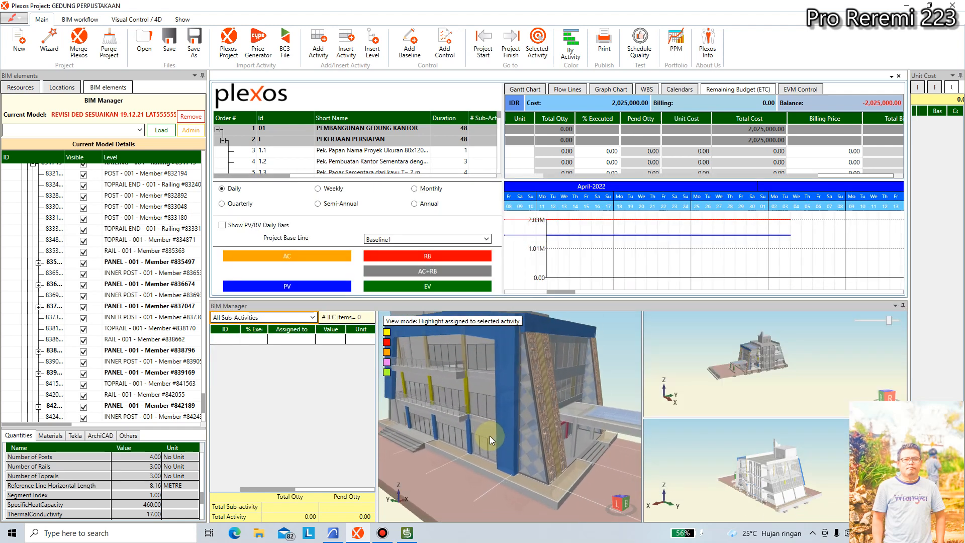
pyautogui.click(515, 409)
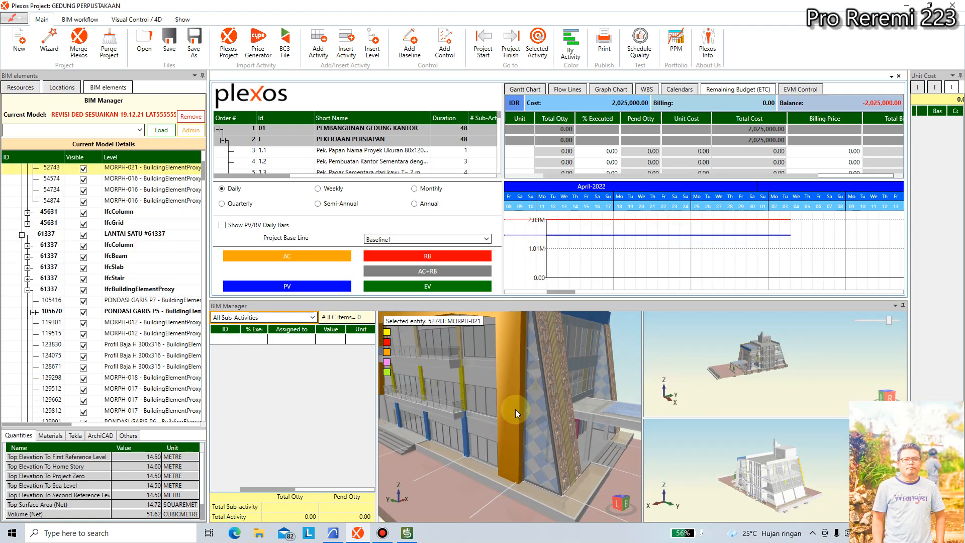
pyautogui.scroll(4, 115, 274)
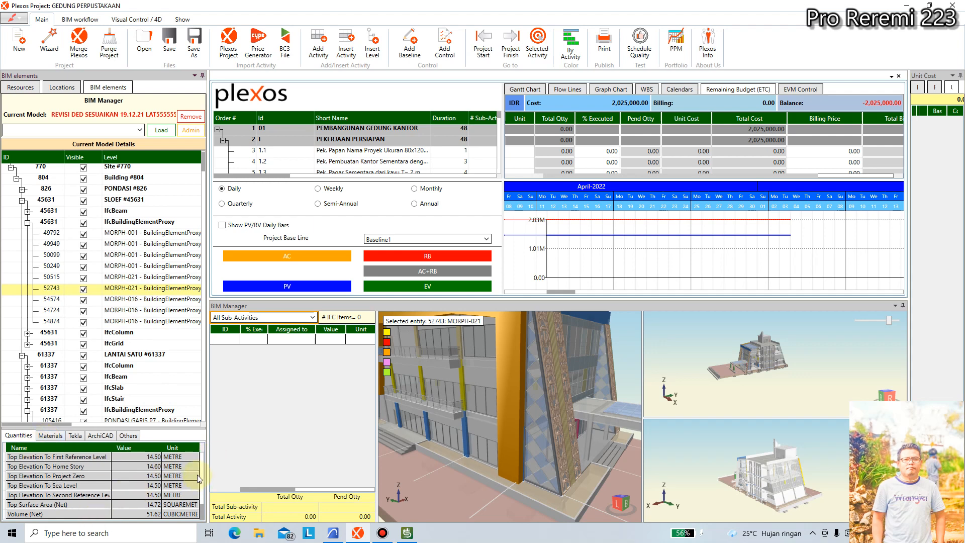
pyautogui.scroll(3, 200, 498)
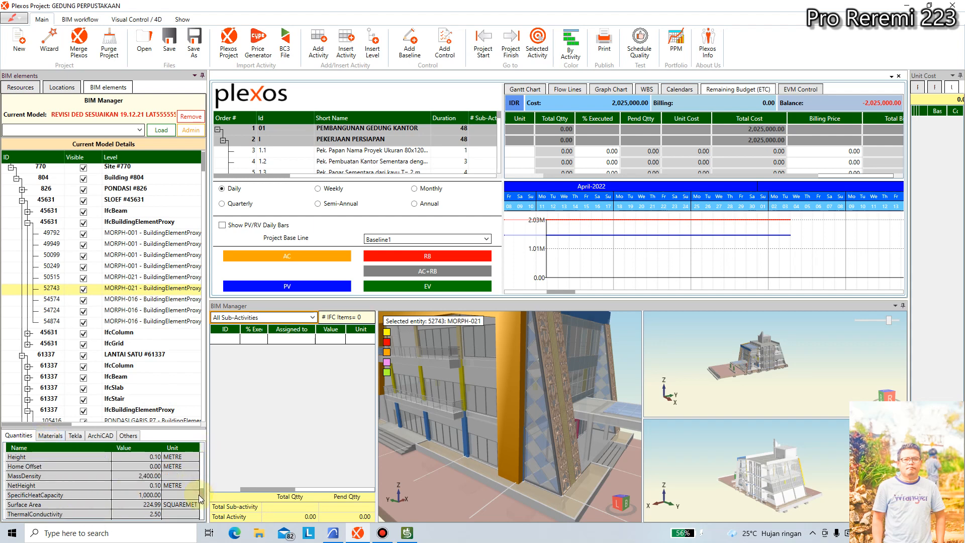
pyautogui.scroll(-3, 79, 508)
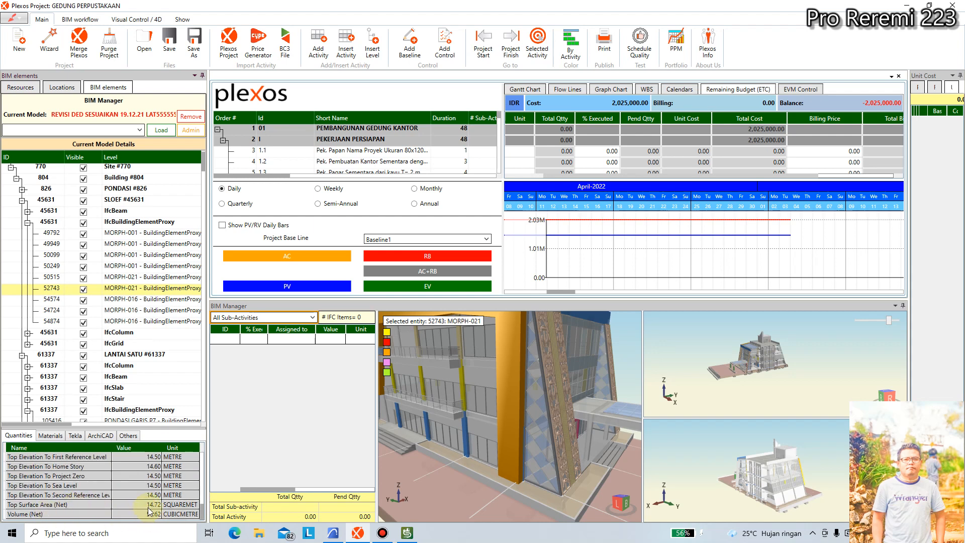
pyautogui.moveTo(523, 433); pyautogui.dragTo(494, 393)
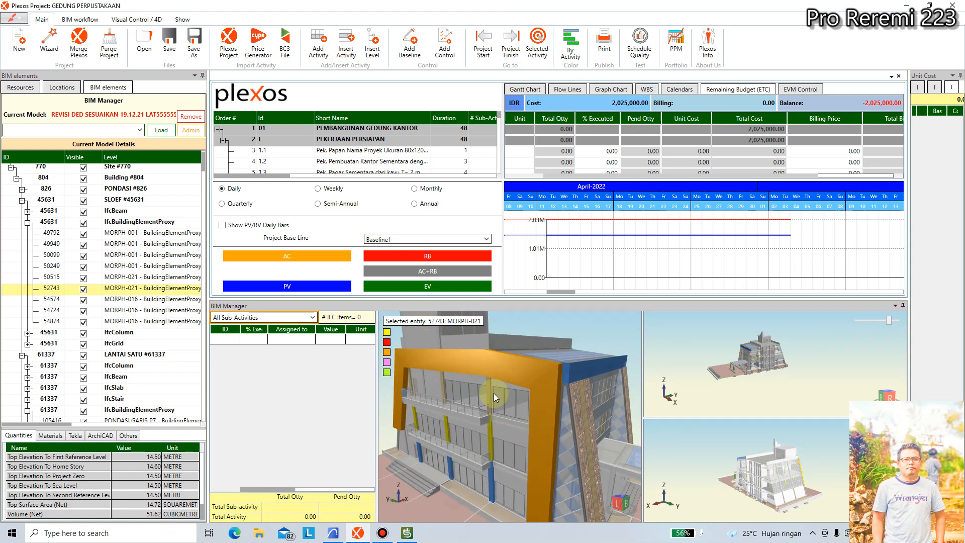
# Step: Hide the facade frame element 52743 (MORPH-021) and inspect the building front behind it in the main 3D view
pyautogui.scroll(5, 104, 484)
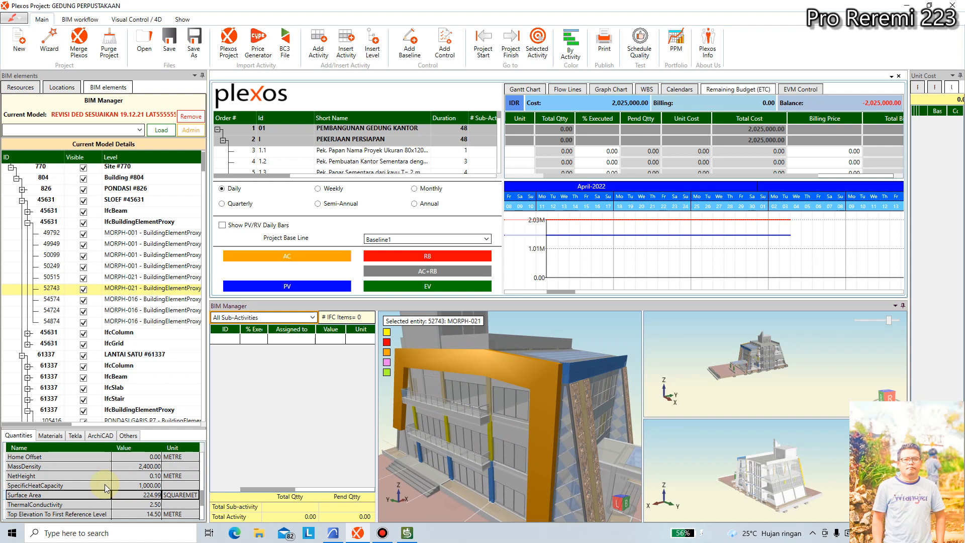
pyautogui.scroll(-3, 104, 484)
pyautogui.scroll(-4, 544, 400)
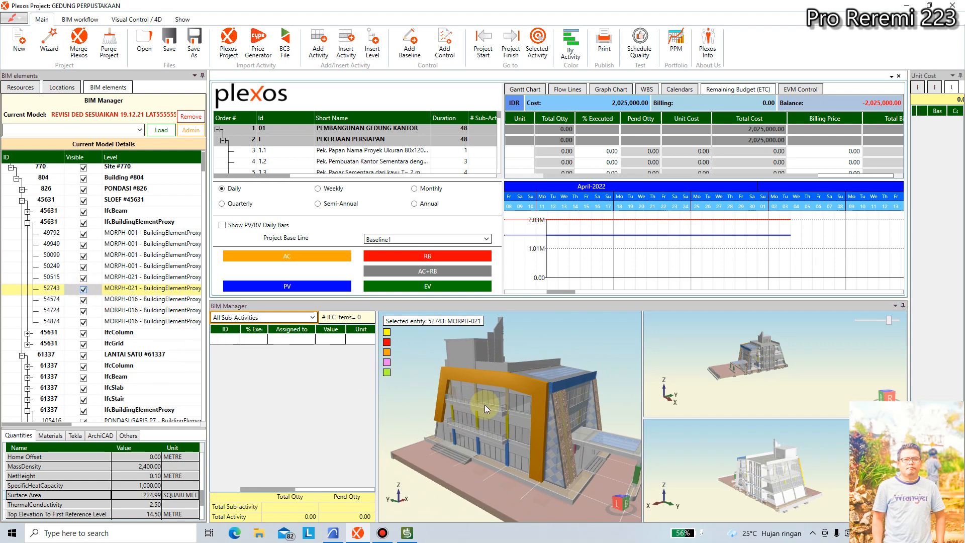
pyautogui.scroll(5, 485, 405)
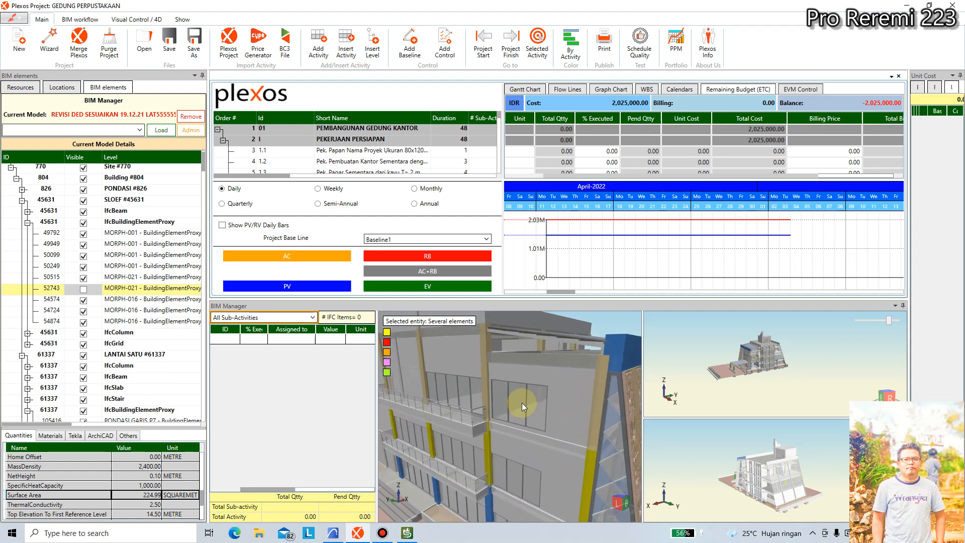
pyautogui.scroll(-5, 522, 403)
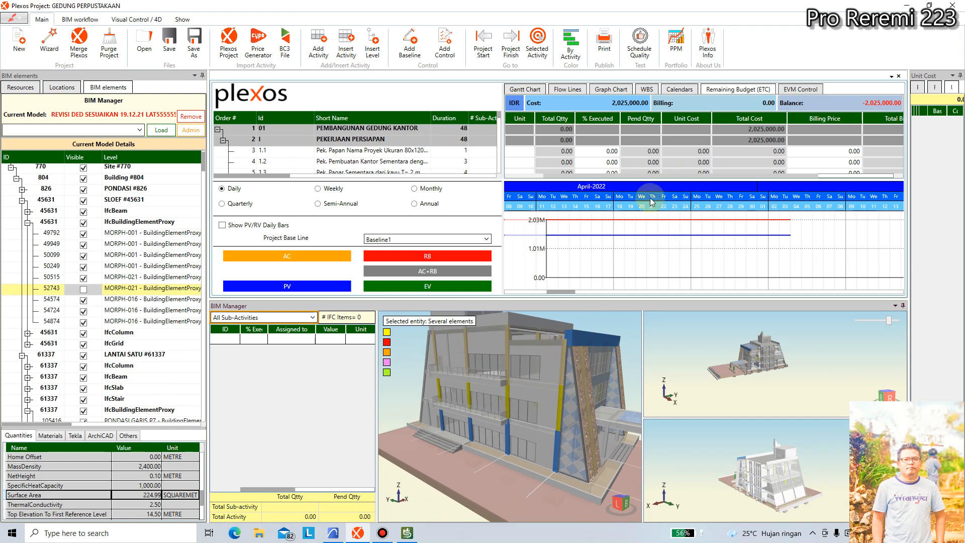
pyautogui.moveTo(611, 254)
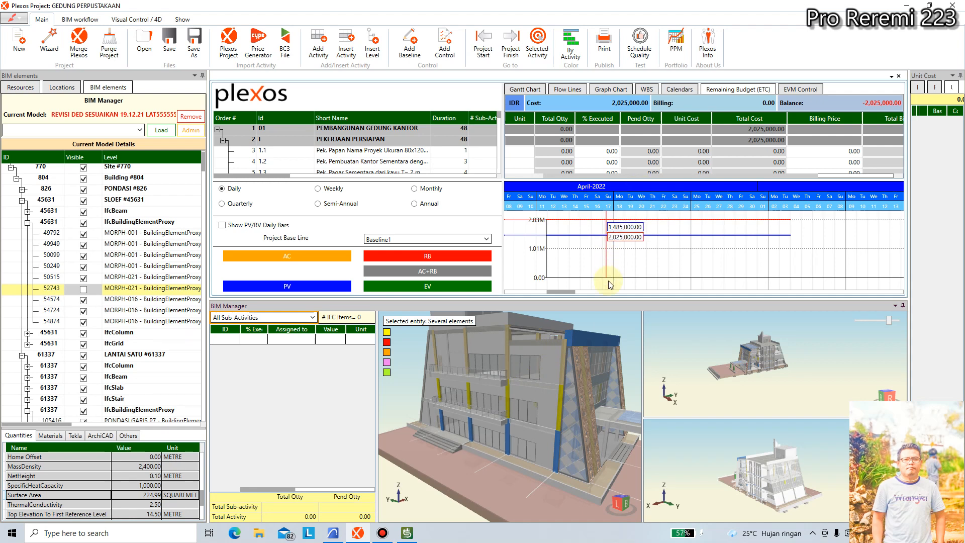
pyautogui.scroll(5, 515, 391)
pyautogui.scroll(3, 515, 391)
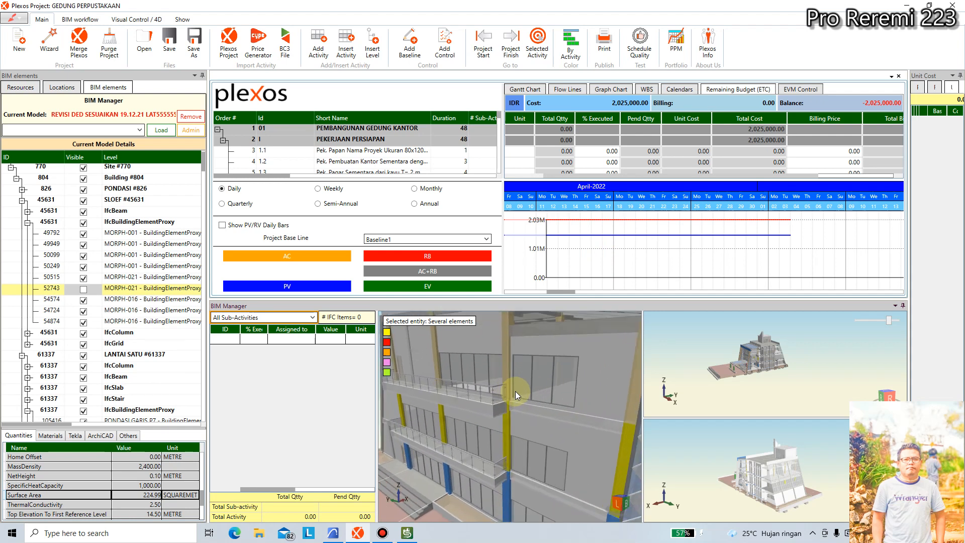
# Step: Collapse the SLOEF #45631 level in the model tree, keeping Building #804 expanded to its storeys
pyautogui.scroll(1, 113, 244)
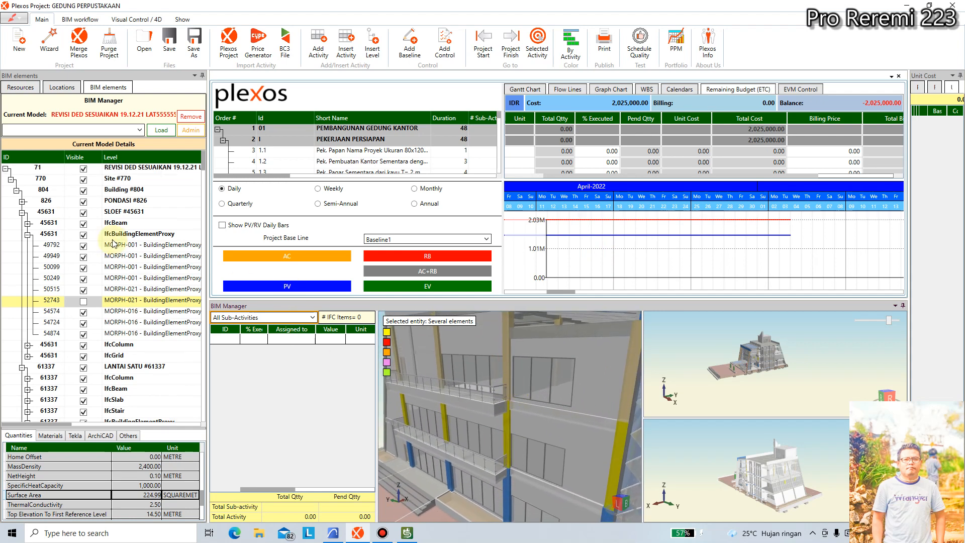
pyautogui.scroll(-1, 83, 294)
pyautogui.scroll(1, 84, 295)
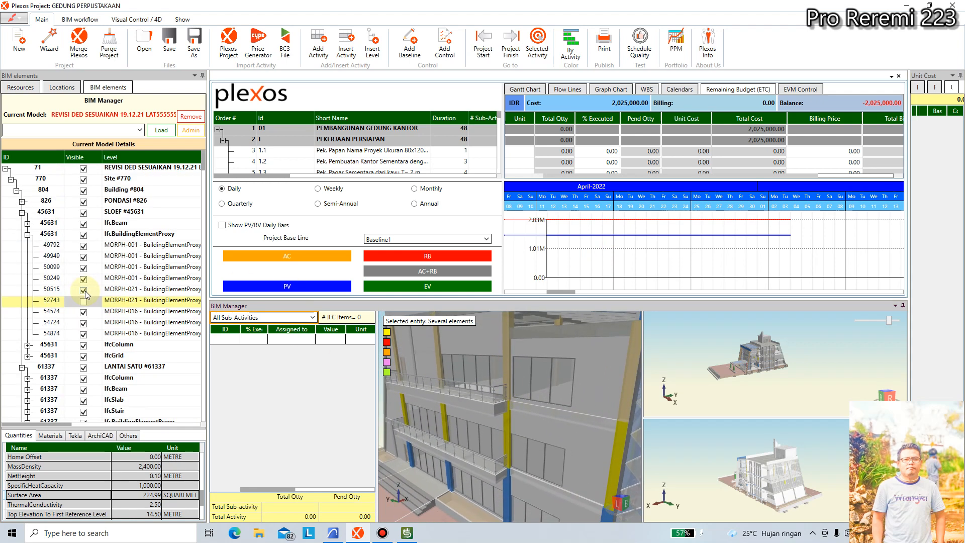
pyautogui.click(22, 213)
pyautogui.click(16, 191)
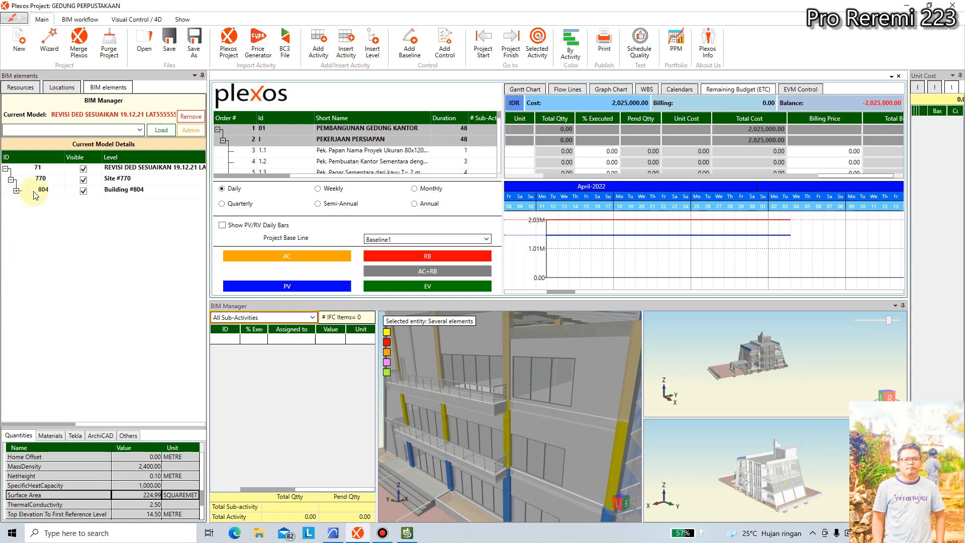
pyautogui.click(17, 191)
# Step: Hide the two roof levels DAK 1 #859606 and DAK 2 #875413 in the 3D model
pyautogui.scroll(-7, 64, 251)
pyautogui.scroll(8, 67, 256)
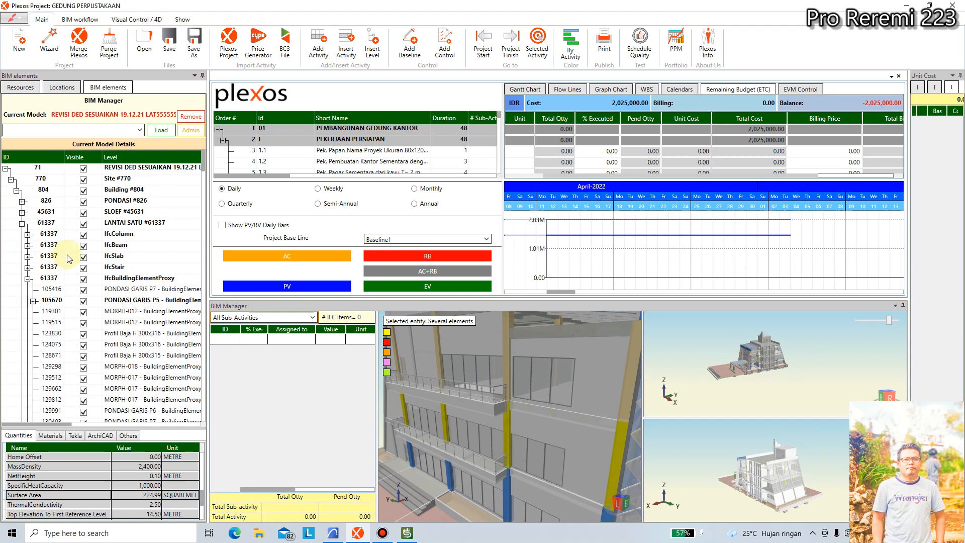
pyautogui.scroll(-8, 69, 261)
pyautogui.scroll(-10, 69, 261)
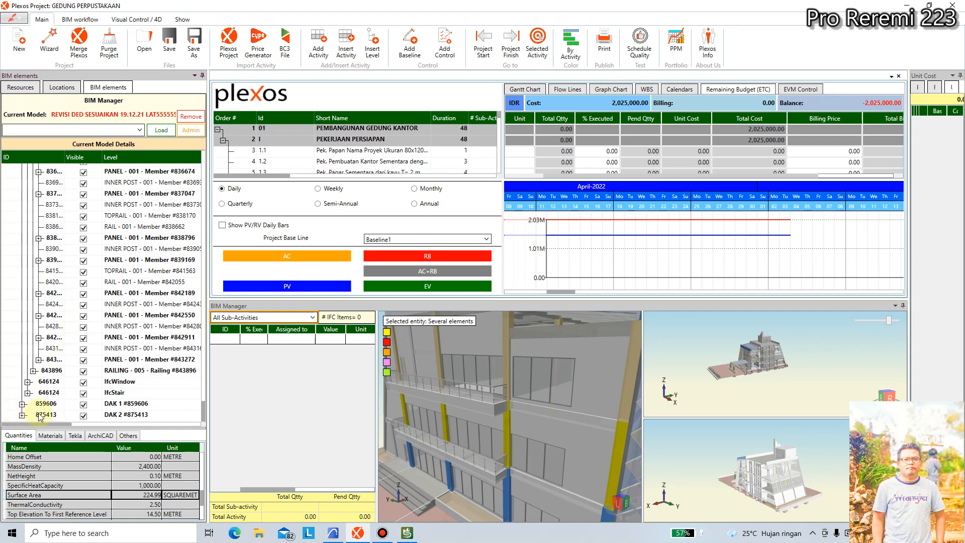
pyautogui.click(83, 407)
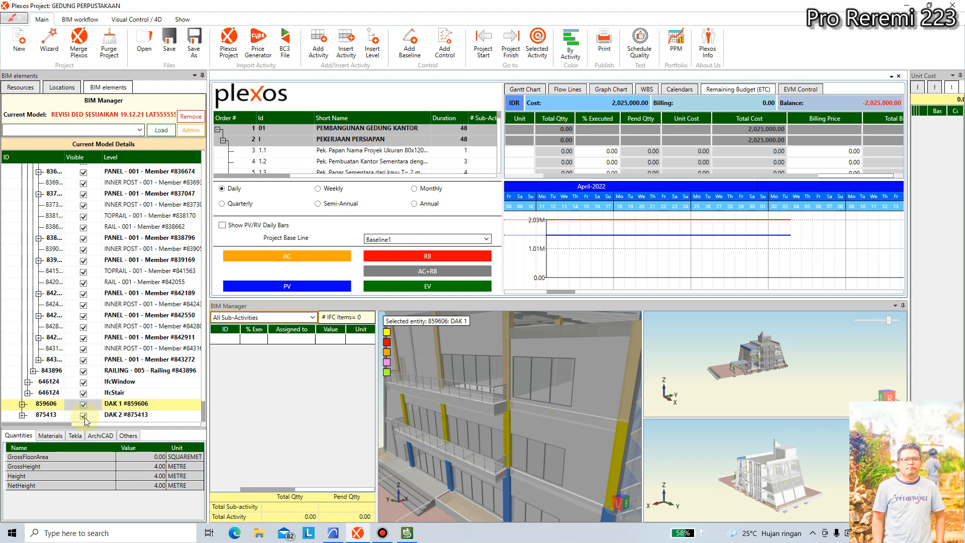
pyautogui.click(83, 416)
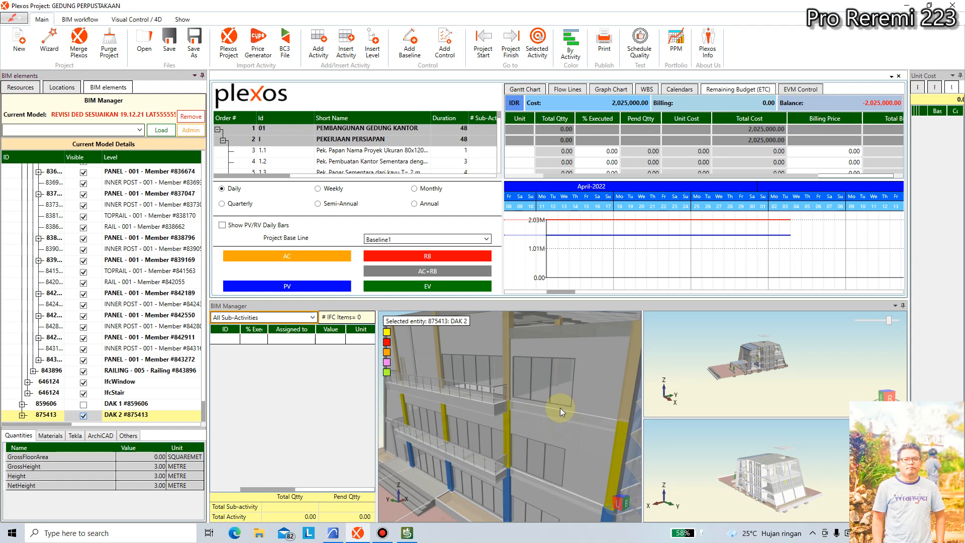
# Step: Select the upper-floor window J2 #713571 in the 3D model and look at the building from above
pyautogui.scroll(-3, 544, 414)
pyautogui.click(538, 390)
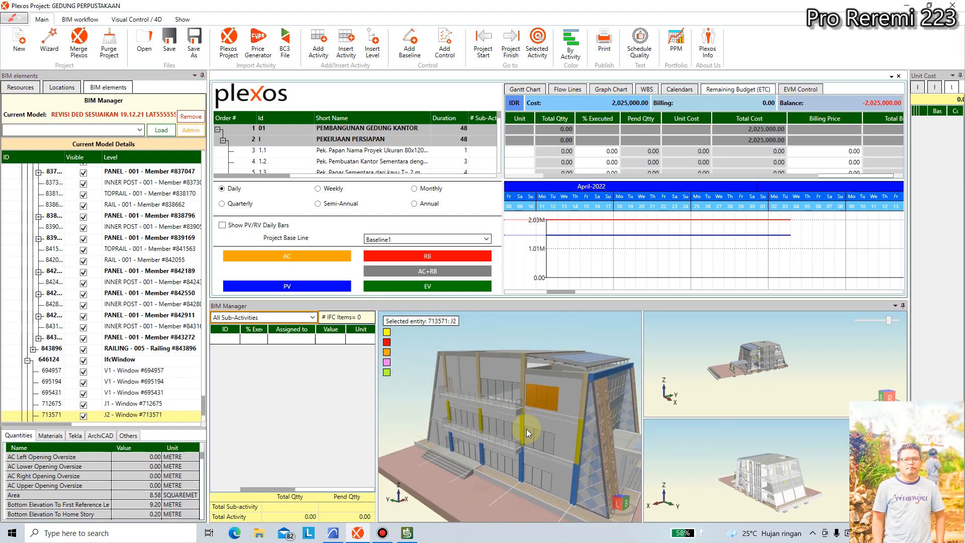
pyautogui.moveTo(577, 343)
pyautogui.mouseDown()
pyautogui.moveTo(562, 341)
pyautogui.moveTo(576, 352)
pyautogui.mouseUp()
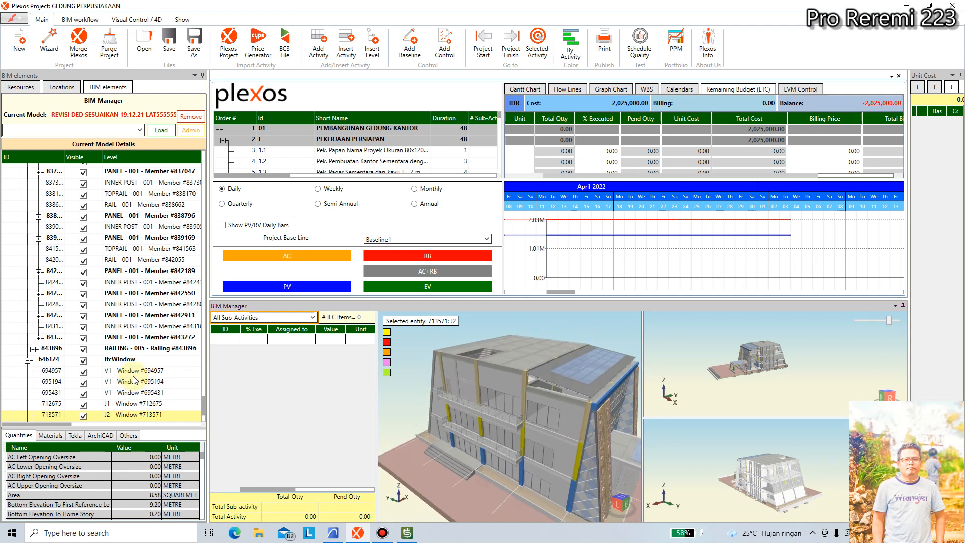
# Step: Collapse the IfcWindow and IfcRailing groups of storey #646124 in the model tree
pyautogui.scroll(-3, 135, 380)
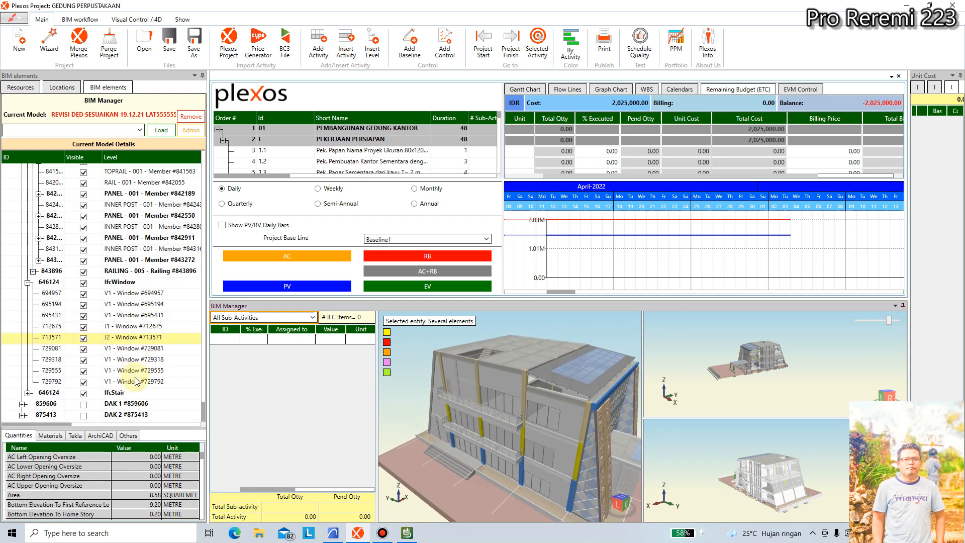
pyautogui.click(28, 282)
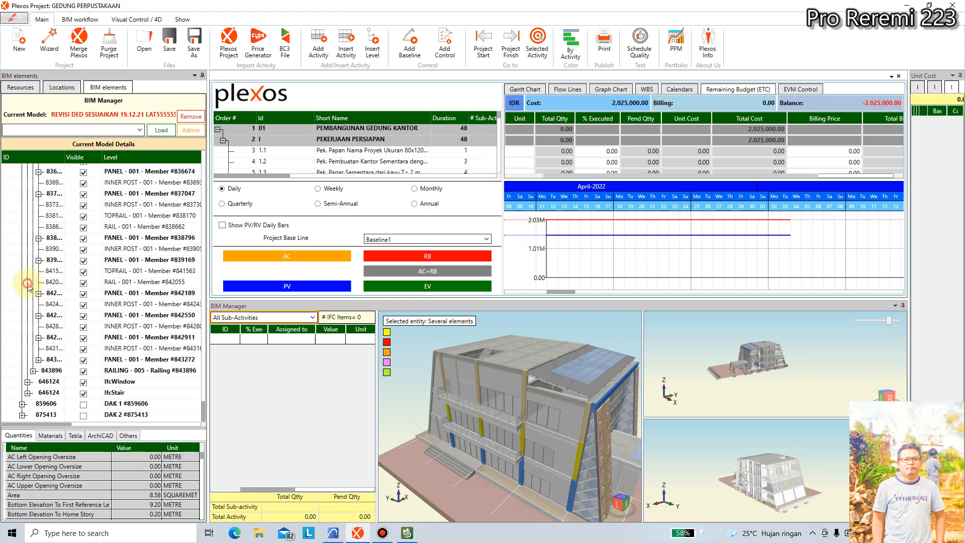
pyautogui.scroll(3, 30, 289)
pyautogui.scroll(4, 30, 289)
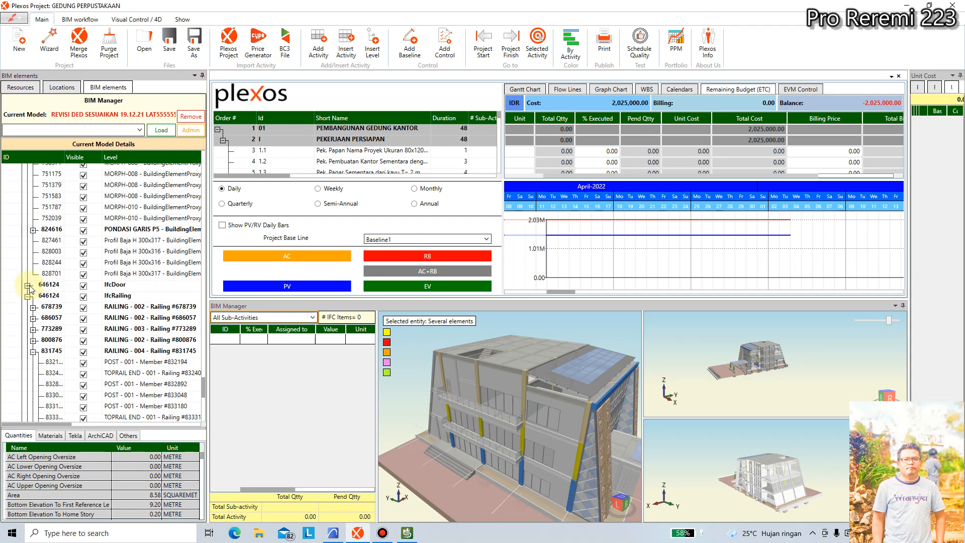
pyautogui.click(29, 297)
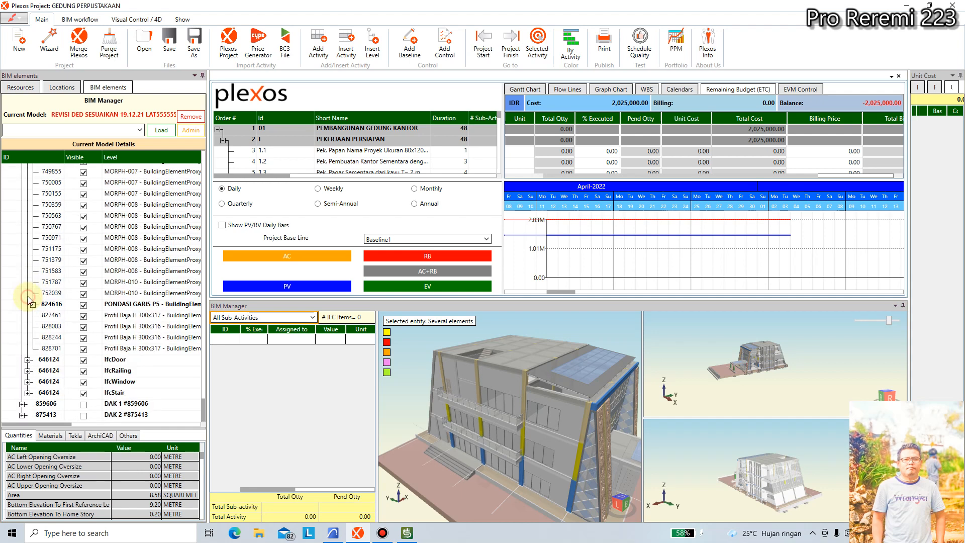
# Step: Hide the LANTAI DUA #493031 storey, inspect the model without it, and make the storey visible again
pyautogui.scroll(15, 40, 305)
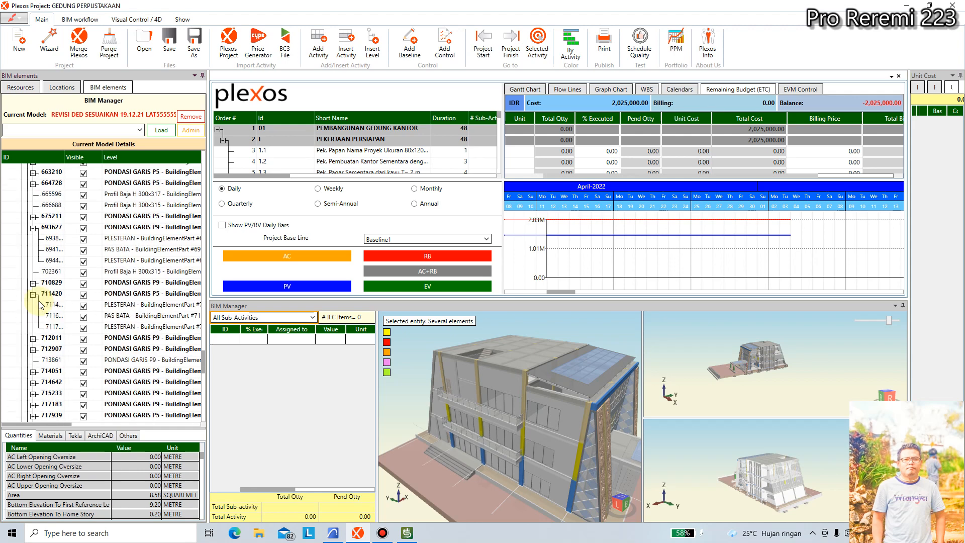
pyautogui.scroll(9, 40, 304)
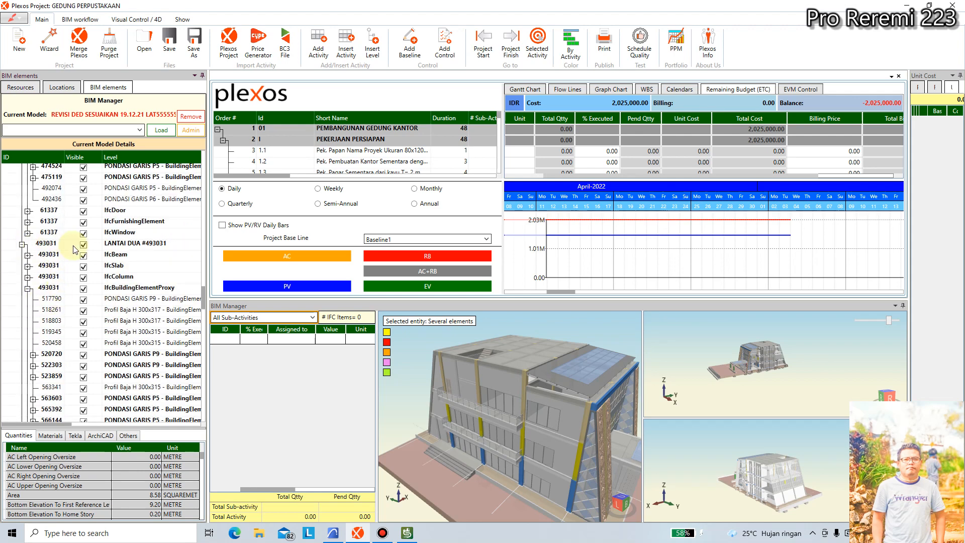
pyautogui.click(78, 245)
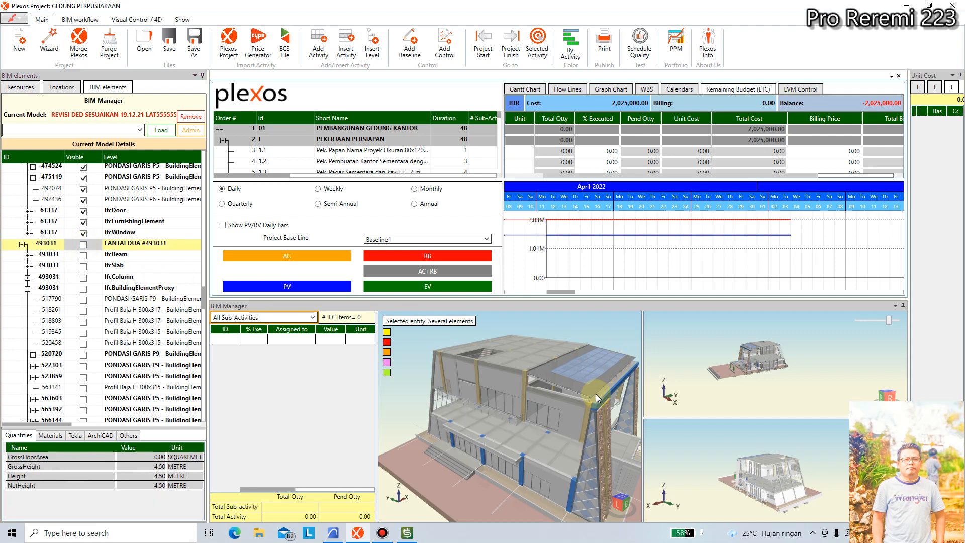
pyautogui.moveTo(536, 423)
pyautogui.mouseDown(button='right')
pyautogui.moveTo(564, 394)
pyautogui.moveTo(532, 410)
pyautogui.mouseUp(button='right')
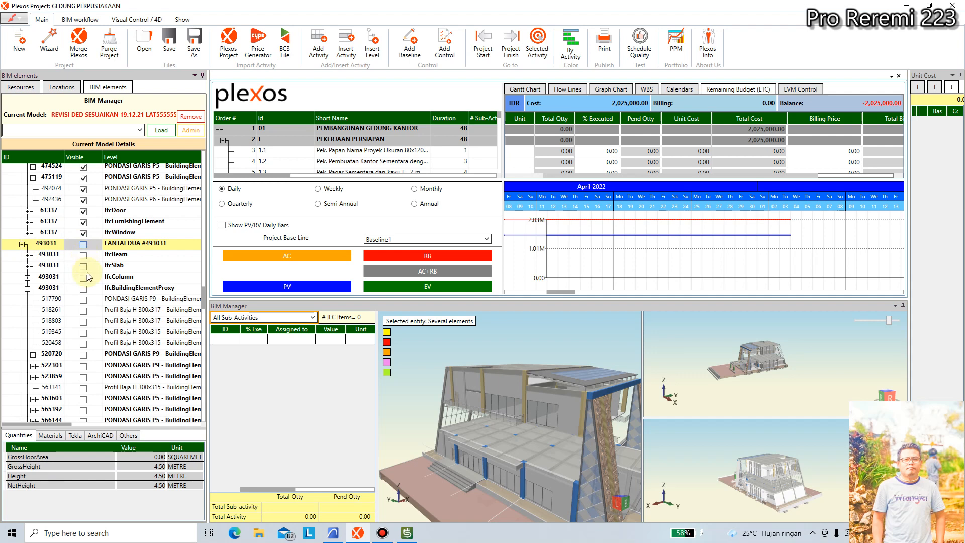
# Step: Hide the LANTAI TIGA #646124 storey with all its elements in the 3D model
pyautogui.scroll(-20, 97, 322)
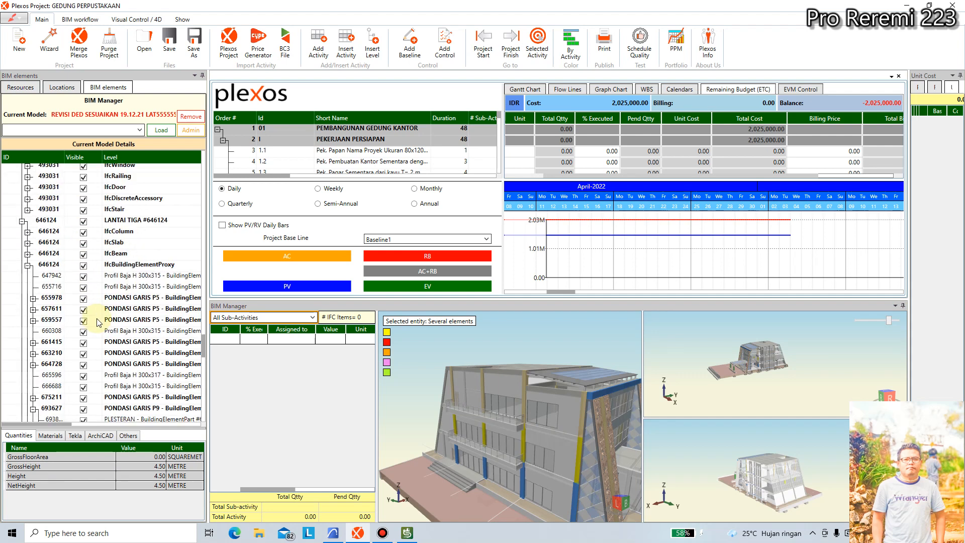
pyautogui.scroll(-15, 97, 322)
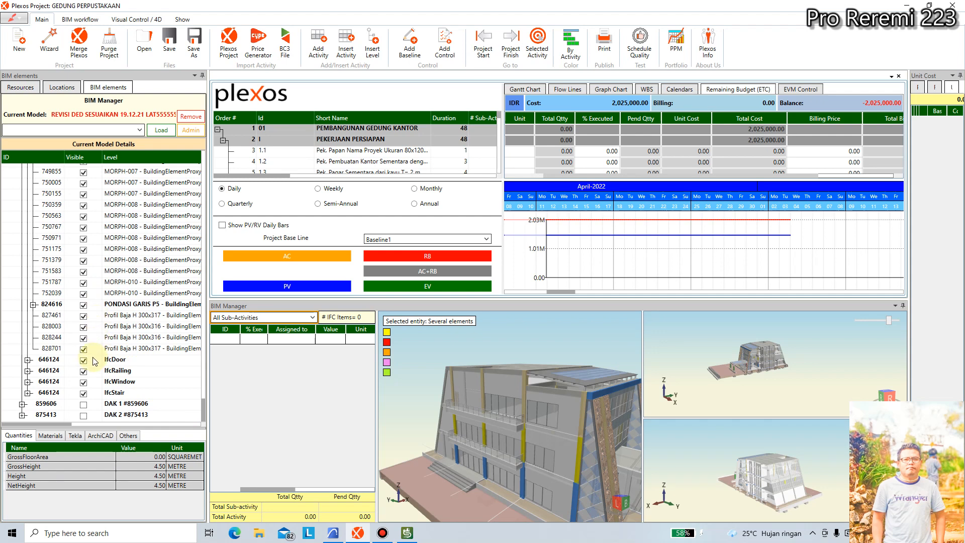
pyautogui.scroll(10, 35, 377)
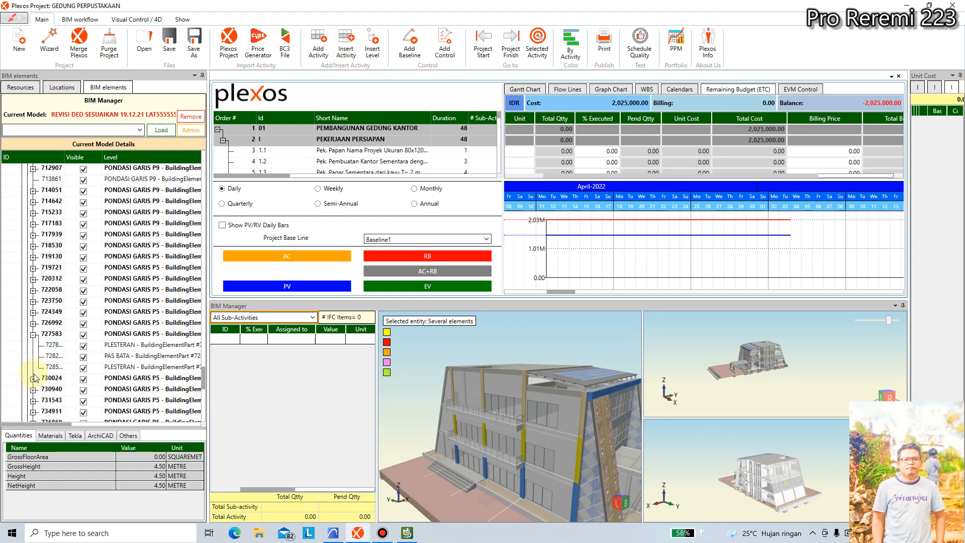
pyautogui.scroll(8, 34, 377)
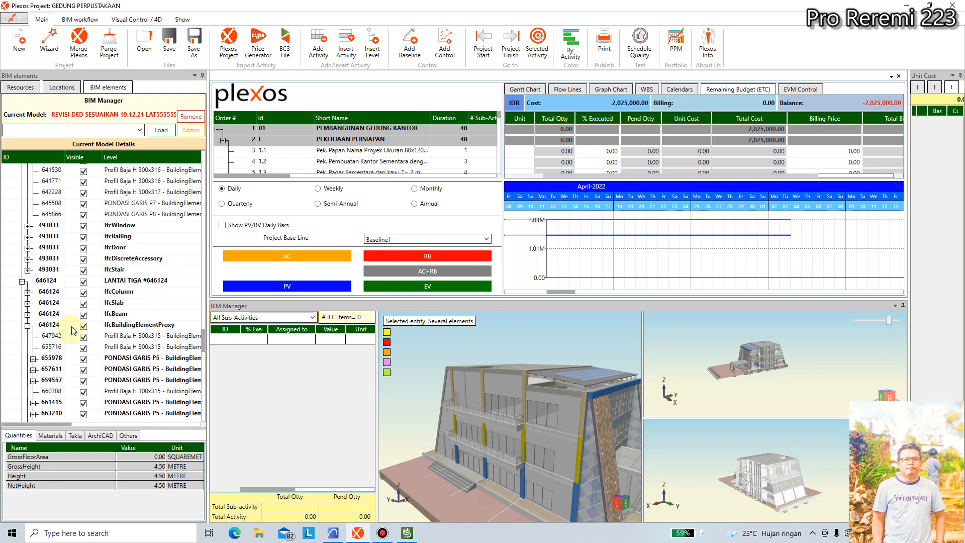
pyautogui.click(81, 282)
pyautogui.click(80, 307)
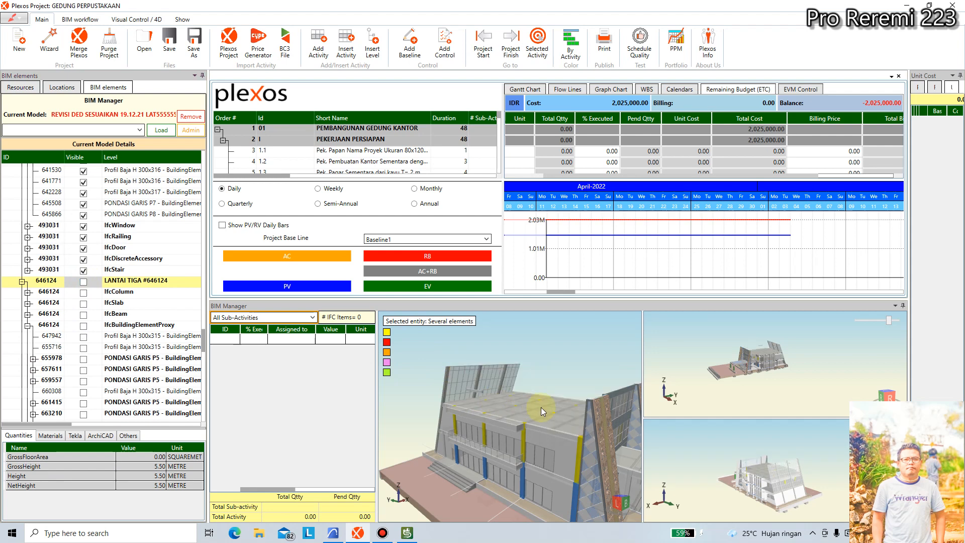
# Step: Inspect the building without its third storey from several angles, enlarging the upper secondary 3D view
pyautogui.moveTo(541, 407); pyautogui.dragTo(598, 387)
pyautogui.scroll(5, 506, 423)
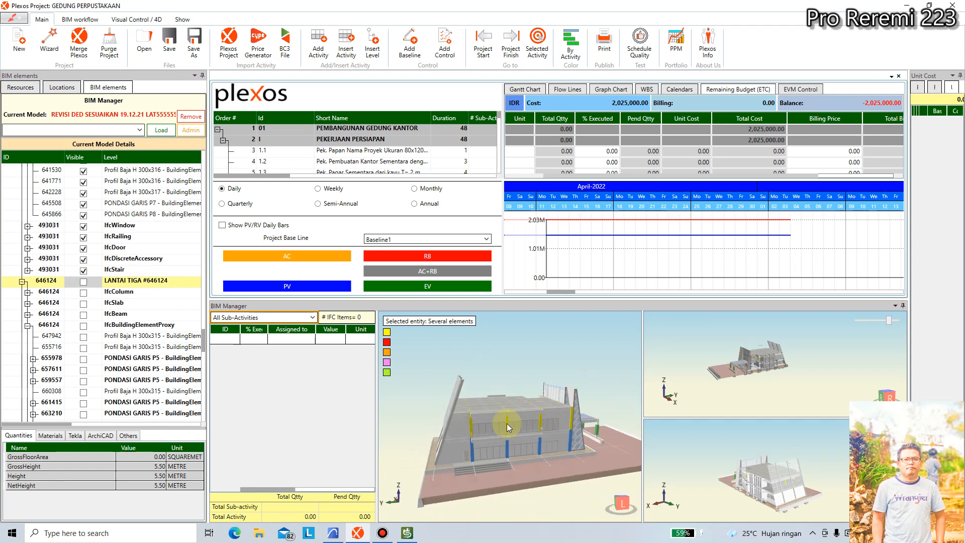
pyautogui.scroll(6, 764, 347)
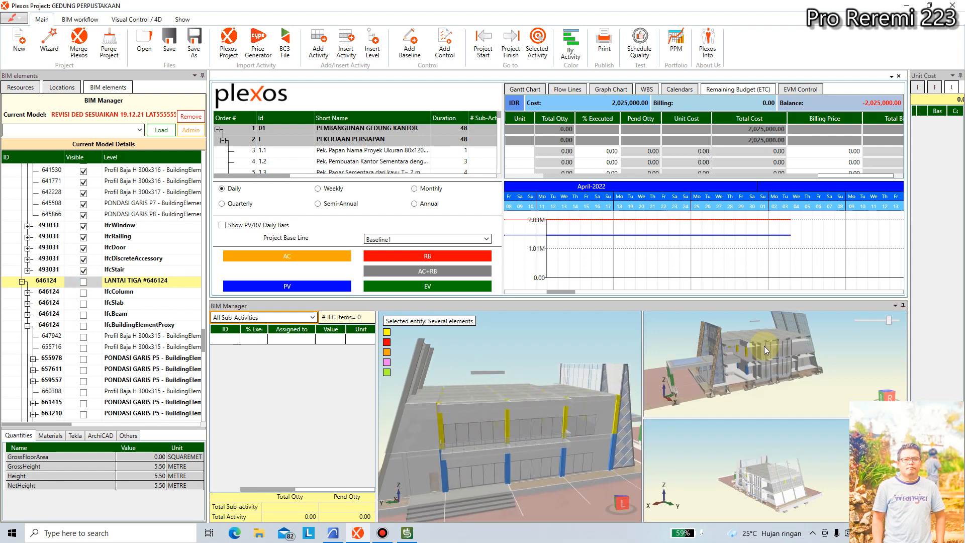
pyautogui.scroll(5, 813, 344)
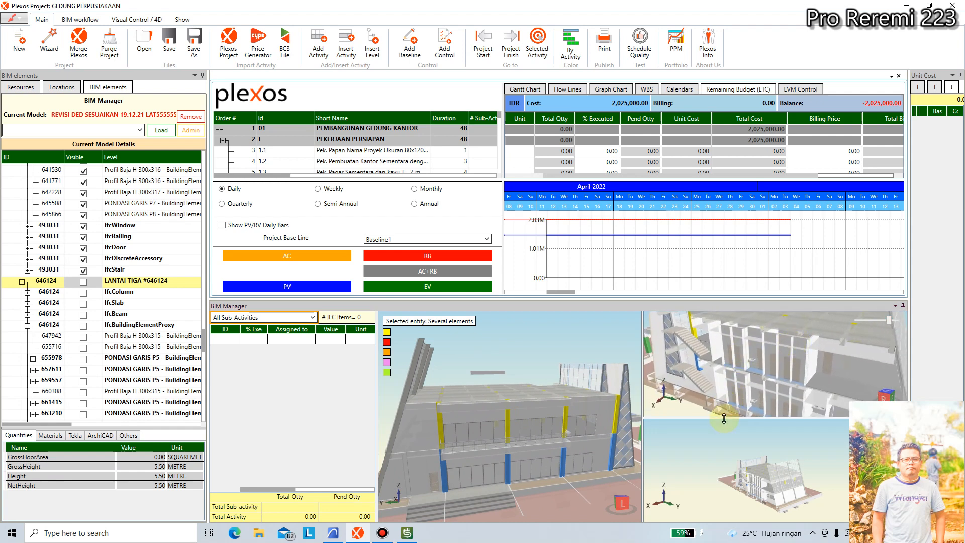
pyautogui.moveTo(724, 418); pyautogui.dragTo(724, 471)
pyautogui.scroll(3, 810, 384)
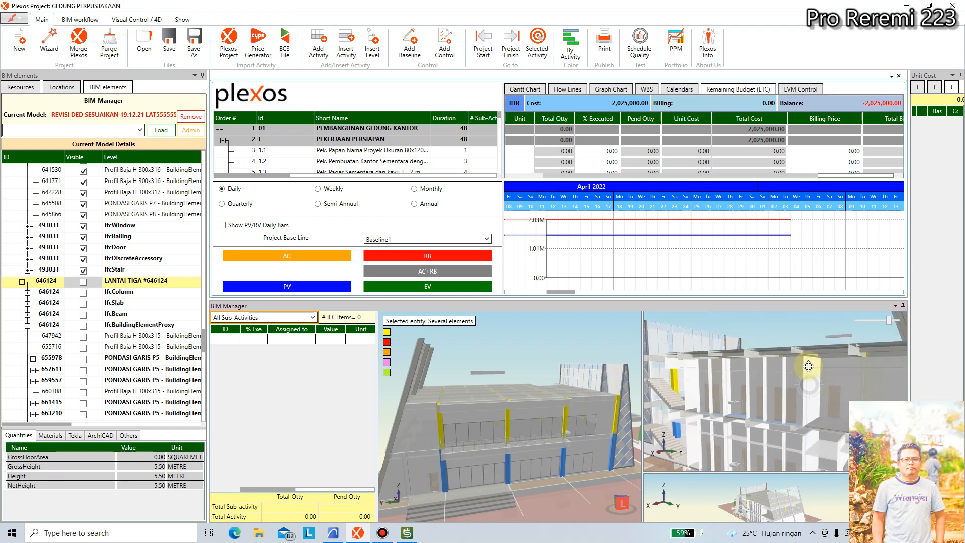
# Step: Review the chart display options, the 4D playback controls and the BIM workflow commands
pyautogui.click(182, 19)
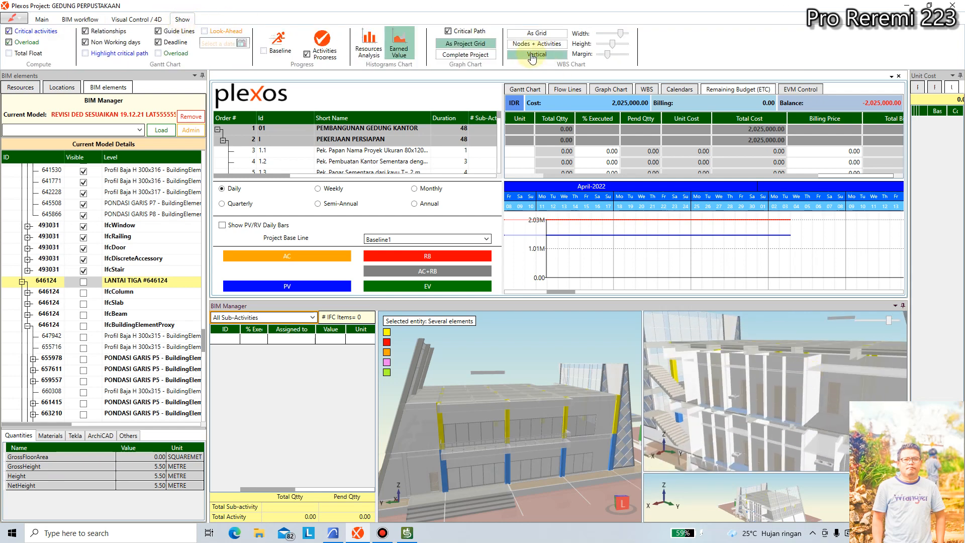
pyautogui.click(144, 21)
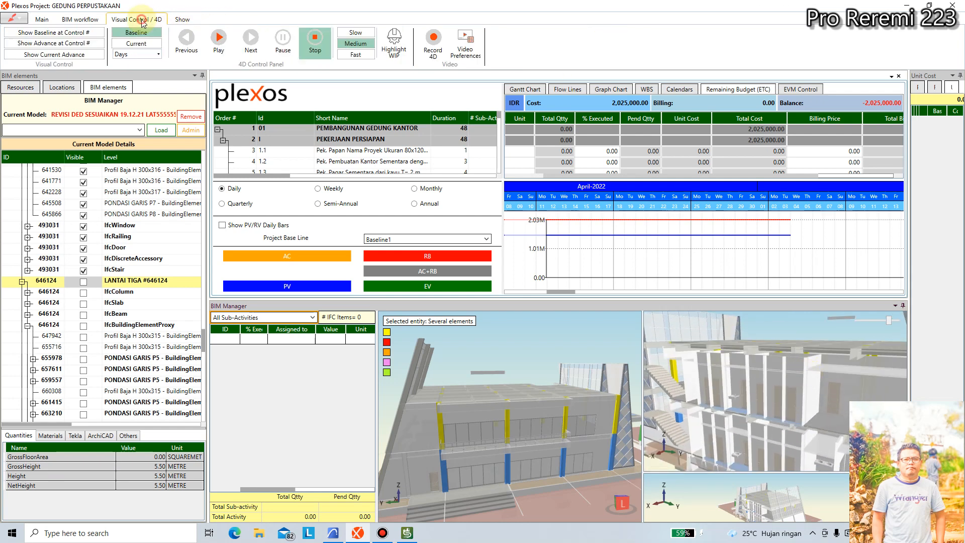
pyautogui.click(83, 20)
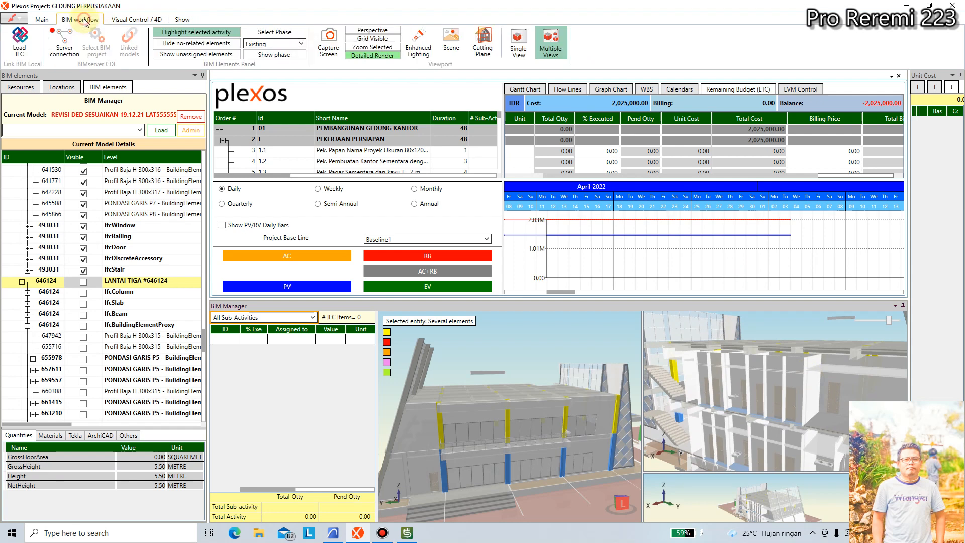
# Step: Open the Cutting Plane settings, choose the oblique cutting plane and show the plane in the building model
pyautogui.click(483, 40)
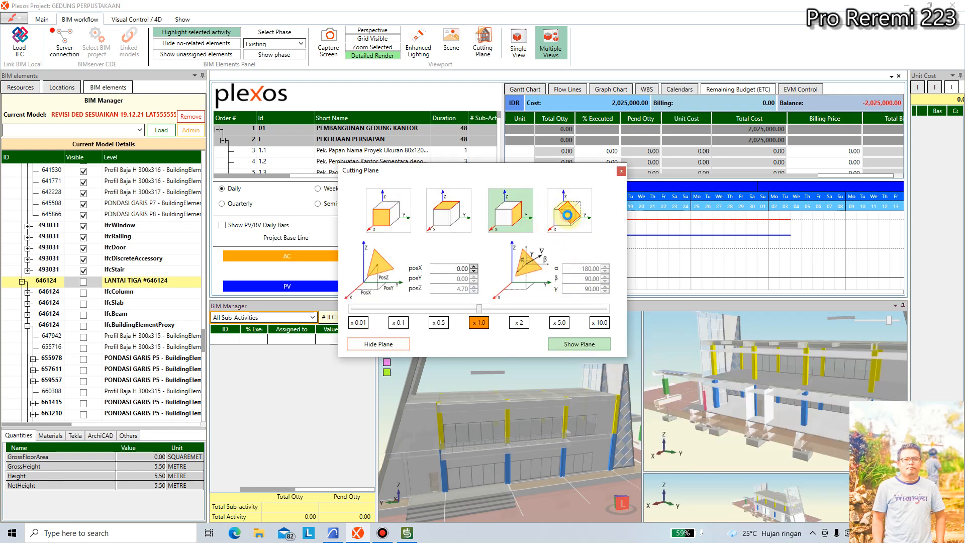
pyautogui.click(567, 215)
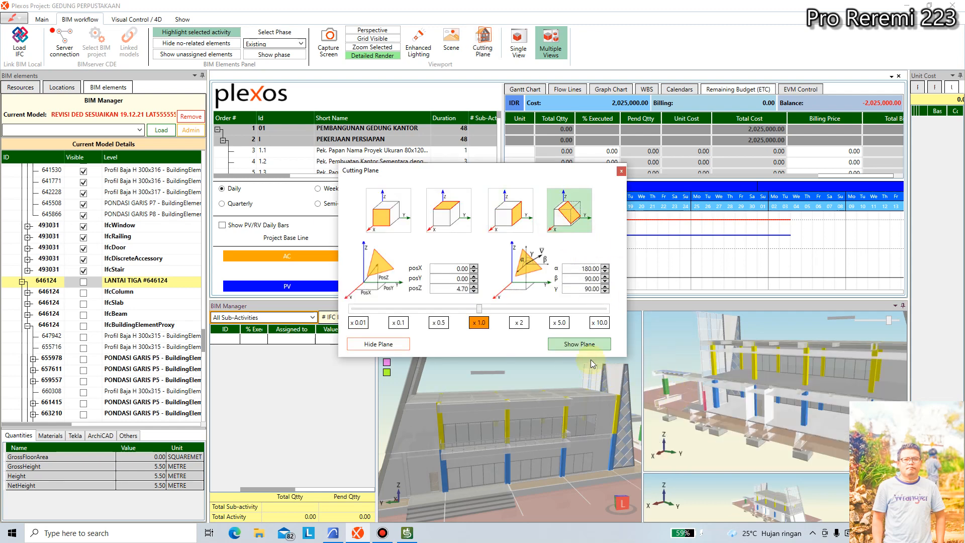
pyautogui.click(581, 345)
pyautogui.moveTo(734, 388); pyautogui.dragTo(787, 376)
# Step: Section the building with the vertical cutting plane perpendicular to the X axis and inspect the cut
pyautogui.click(508, 217)
pyautogui.moveTo(787, 376); pyautogui.dragTo(796, 393, button='right')
pyautogui.scroll(7, 780, 390)
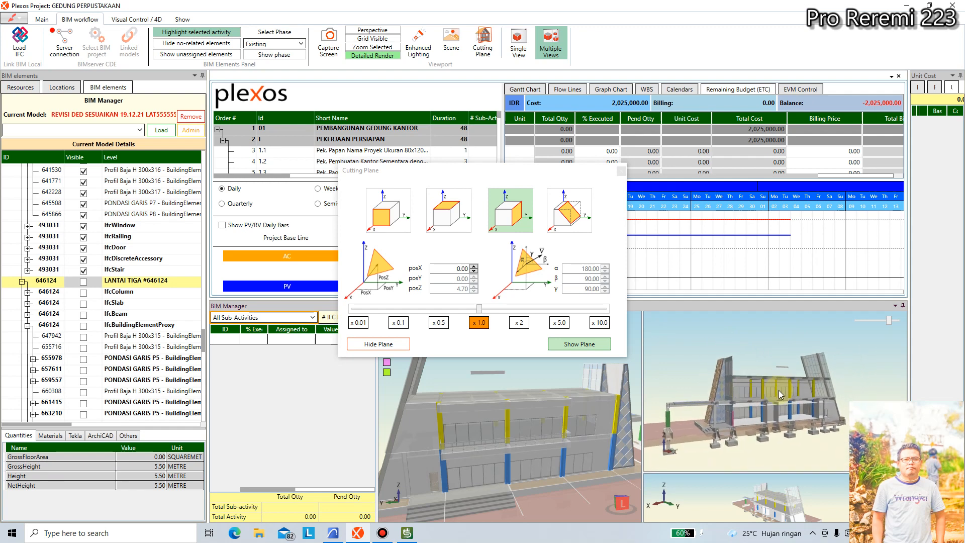
# Step: Switch to the horizontal cutting plane, lower its posZ to 2.70 and close the Cutting Plane settings
pyautogui.click(450, 212)
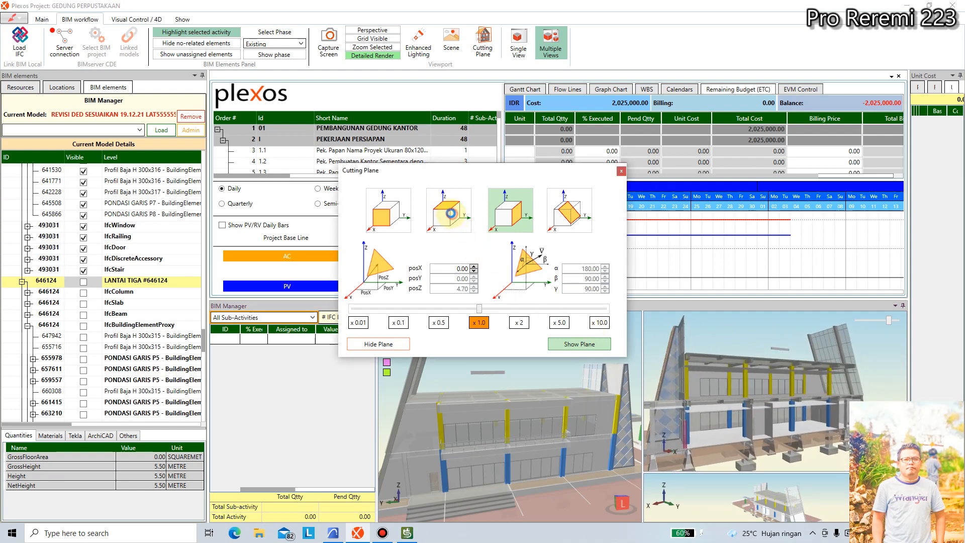
pyautogui.moveTo(754, 366); pyautogui.dragTo(763, 415, button='middle')
pyautogui.scroll(-7, 757, 409)
pyautogui.scroll(5, 774, 366)
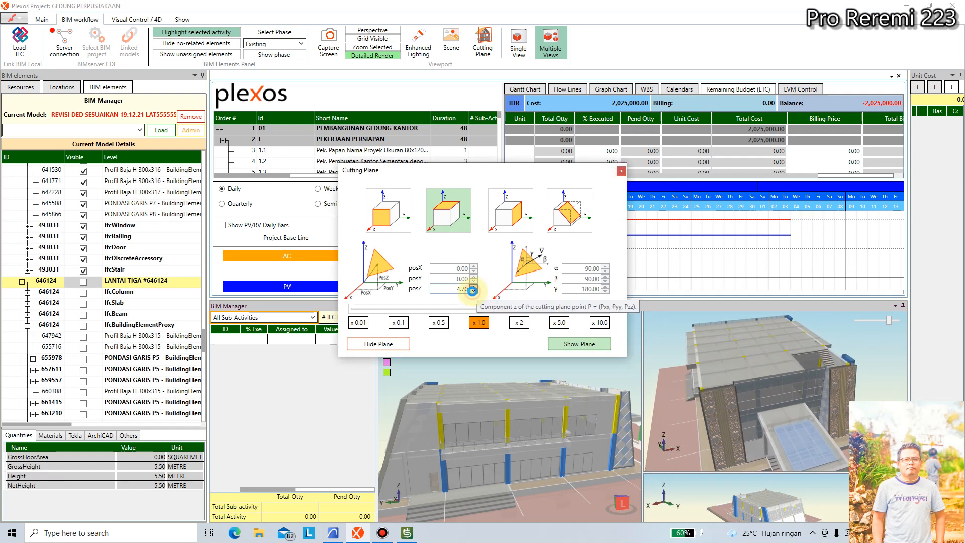
pyautogui.click(474, 292)
pyautogui.click(474, 292)
pyautogui.moveTo(847, 409); pyautogui.dragTo(880, 406, button='middle')
pyautogui.scroll(2, 815, 390)
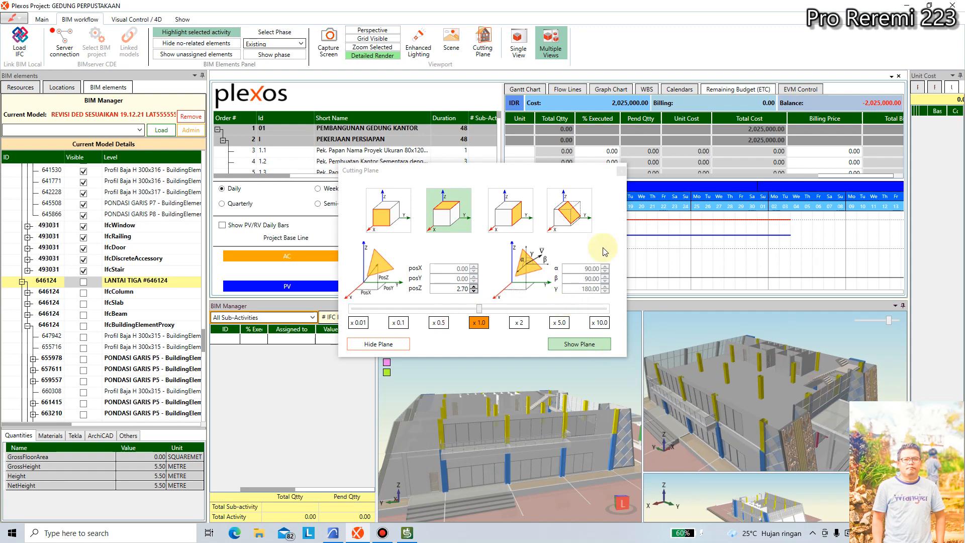
pyautogui.click(621, 171)
# Step: Inspect the horizontally cut building in the 3D views from above
pyautogui.scroll(3, 749, 377)
pyautogui.moveTo(757, 400); pyautogui.dragTo(794, 416, button='middle')
pyautogui.scroll(-2, 767, 385)
pyautogui.scroll(-1, 475, 385)
pyautogui.moveTo(475, 386); pyautogui.dragTo(521, 416, button='middle')
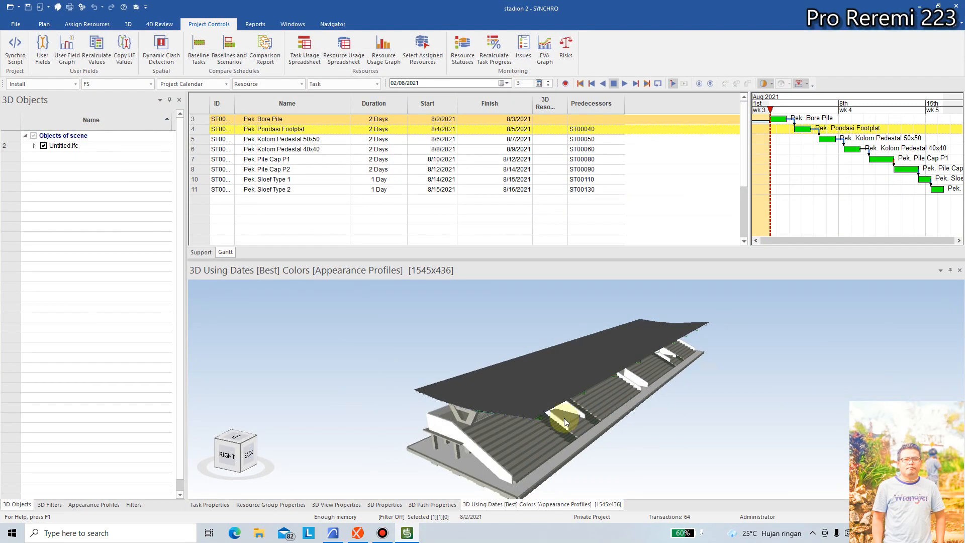
# Step: Switch to SYNCHRO, view the stadium model from above and from the side, and return to Plexos Project
pyautogui.moveTo(564, 417); pyautogui.dragTo(580, 411, button='middle')
pyautogui.rightClick(636, 402)
pyautogui.moveTo(681, 432); pyautogui.dragTo(660, 409, button='middle')
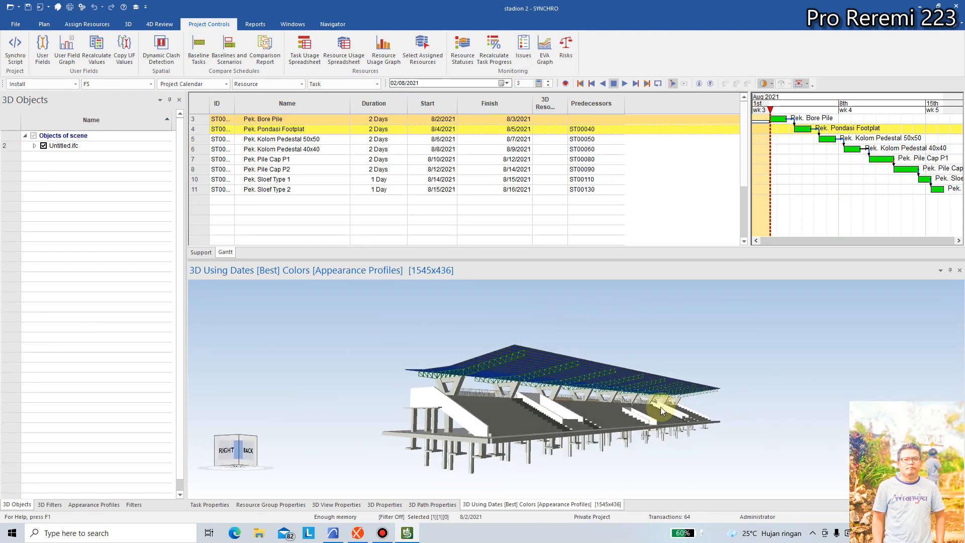
pyautogui.click(920, 6)
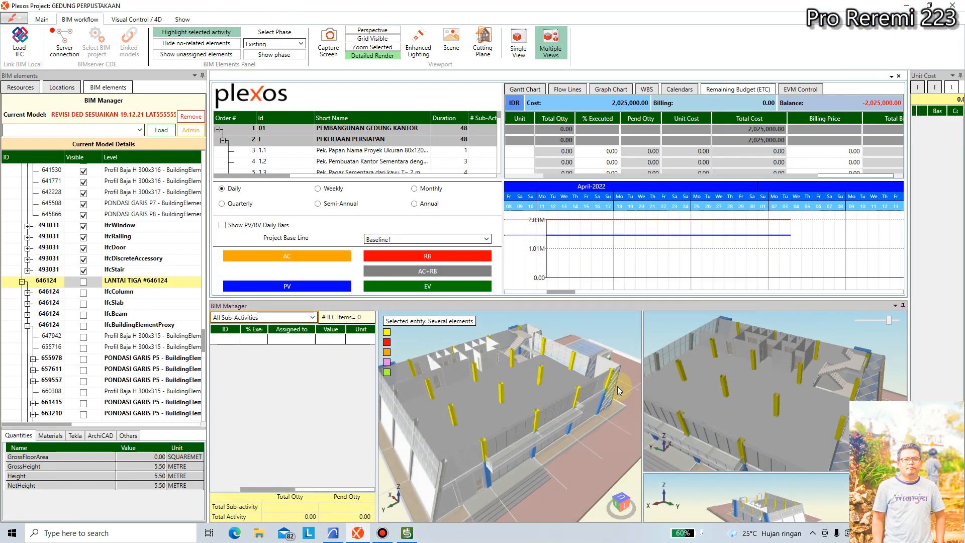
# Step: Examine the interior rooms and columns of the cut building from several angles in the main 3D view
pyautogui.moveTo(617, 386); pyautogui.dragTo(505, 417, button='middle')
pyautogui.scroll(-6, 539, 415)
pyautogui.scroll(8, 510, 421)
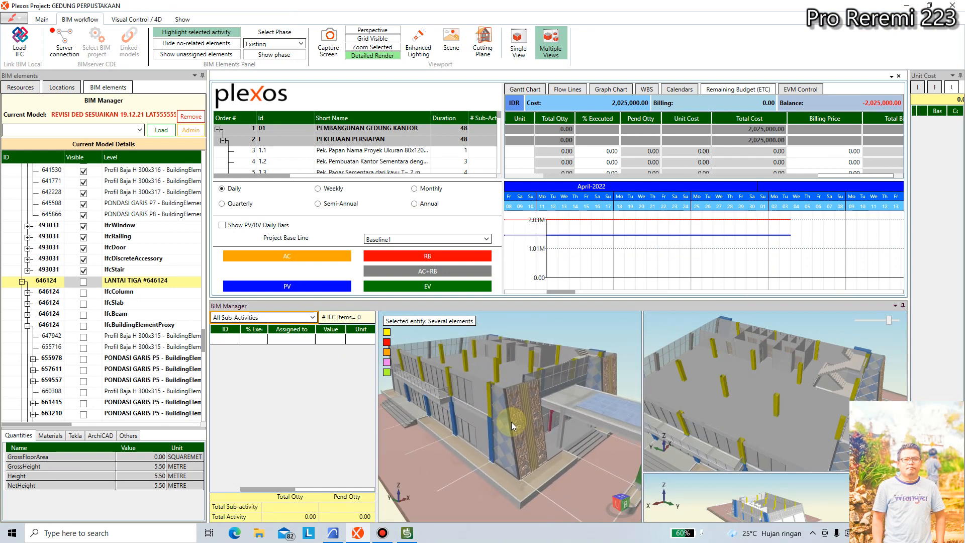
pyautogui.moveTo(547, 419); pyautogui.dragTo(509, 449, button='right')
pyautogui.moveTo(554, 394); pyautogui.dragTo(518, 456, button='right')
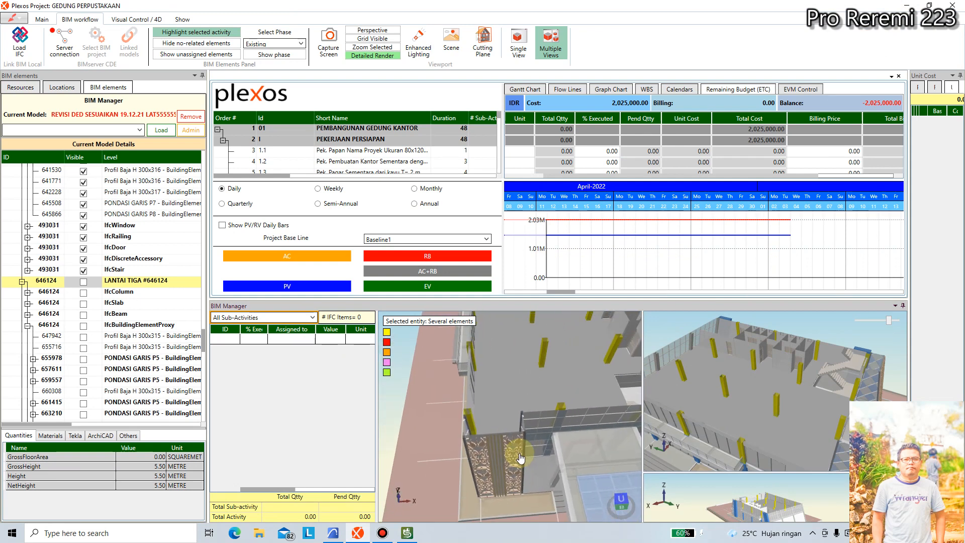
pyautogui.scroll(3, 571, 406)
pyautogui.scroll(5, 564, 402)
pyautogui.moveTo(564, 392); pyautogui.dragTo(520, 395, button='right')
pyautogui.scroll(3, 505, 455)
pyautogui.scroll(-5, 508, 436)
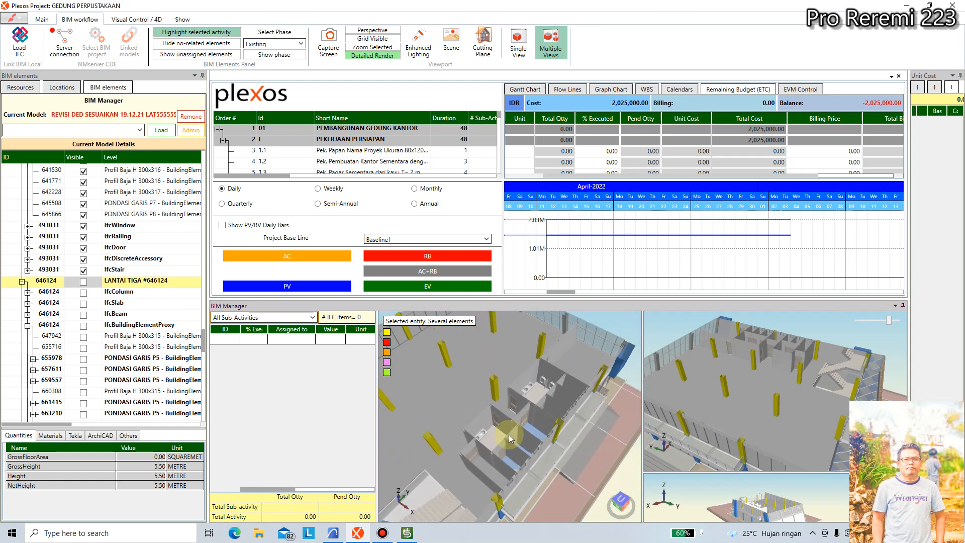
pyautogui.scroll(-3, 508, 432)
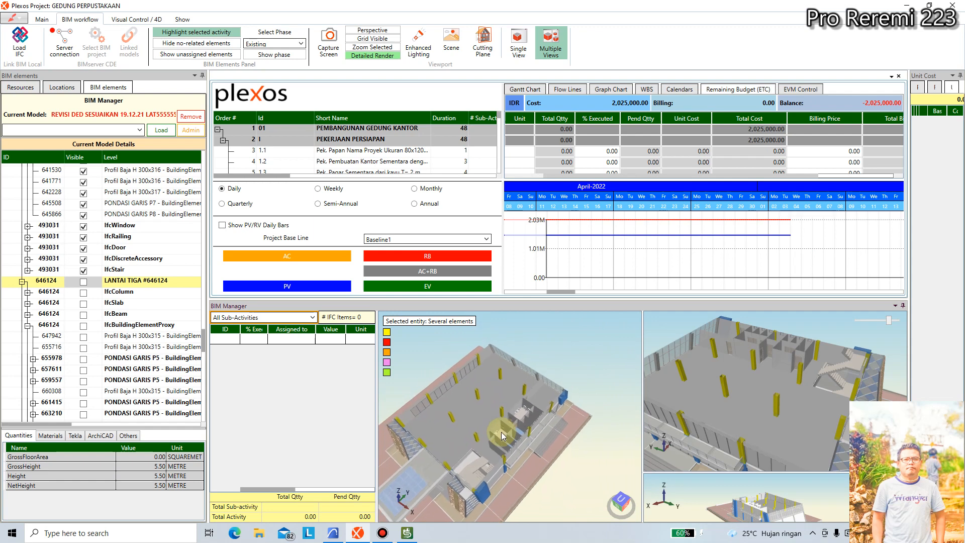
pyautogui.moveTo(502, 432); pyautogui.dragTo(513, 427, button='right')
pyautogui.moveTo(512, 427); pyautogui.dragTo(539, 401, button='middle')
pyautogui.scroll(5, 510, 397)
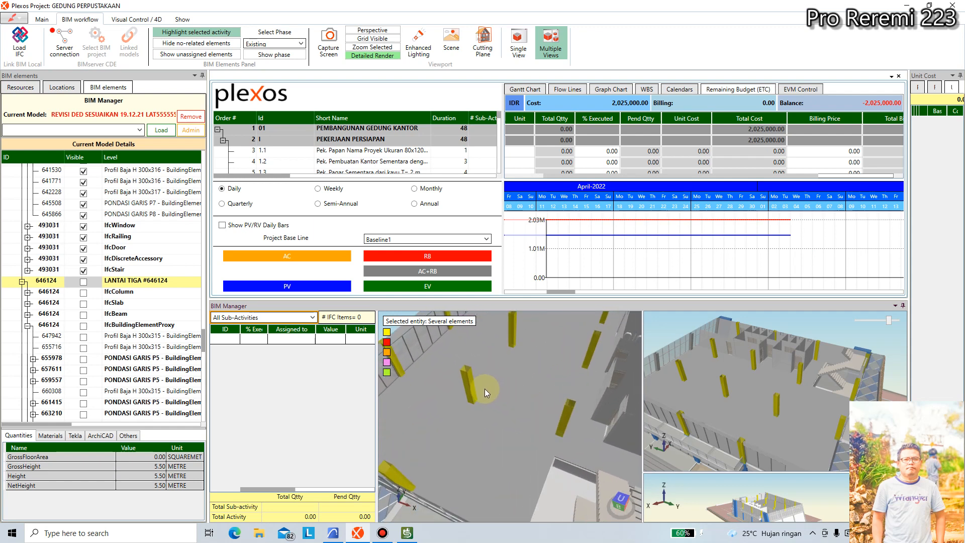
# Step: Select the CRE - 001 column #495328 in the model and check its net volume among its quantities
pyautogui.click(466, 384)
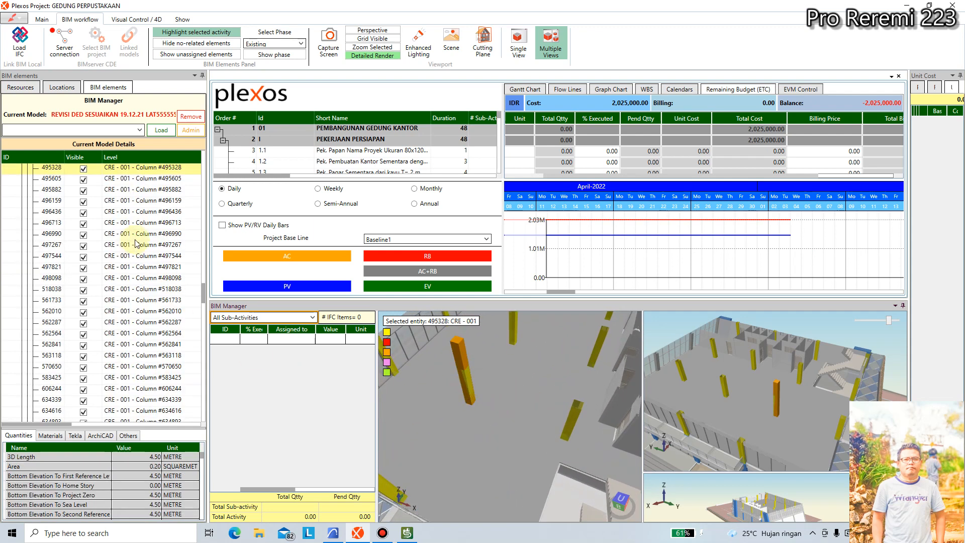
pyautogui.scroll(2, 137, 237)
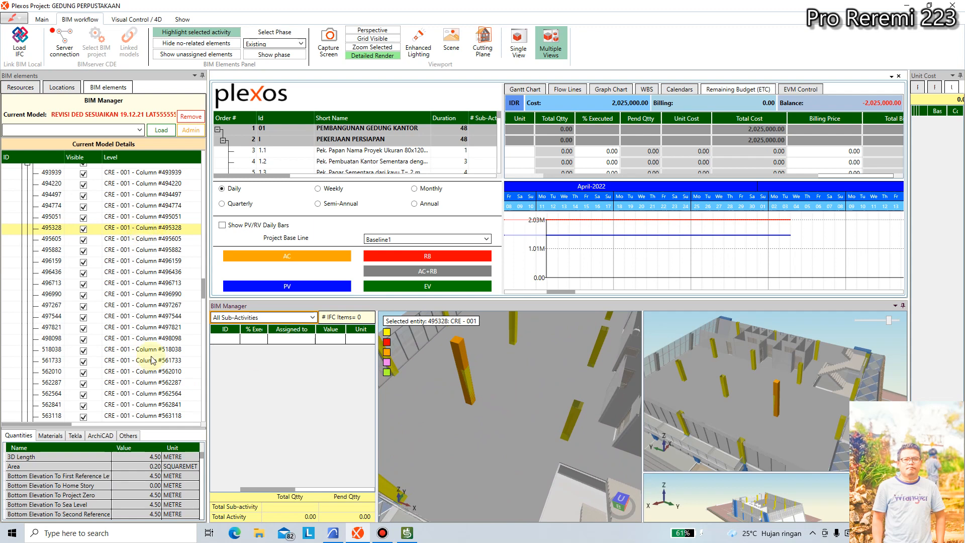
pyautogui.moveTo(204, 455); pyautogui.dragTo(197, 520)
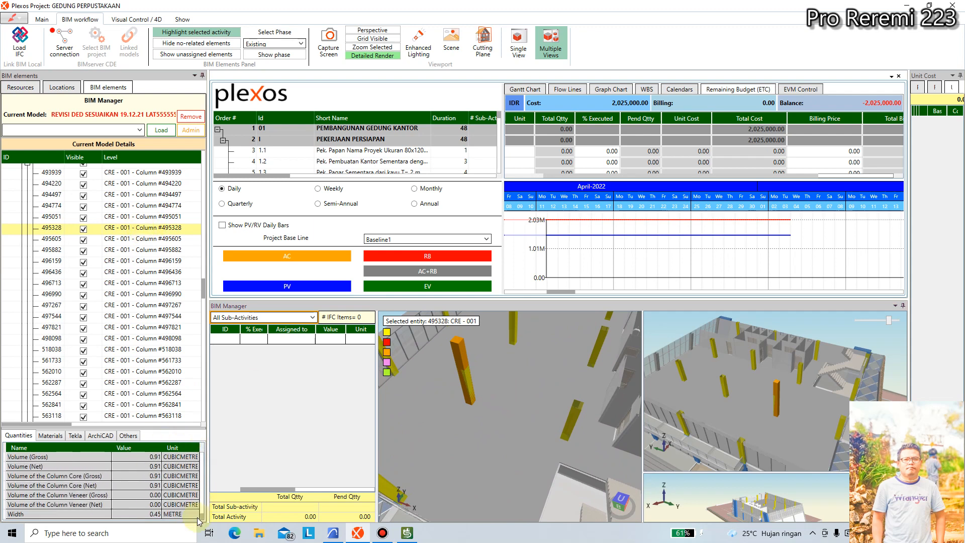
pyautogui.click(154, 469)
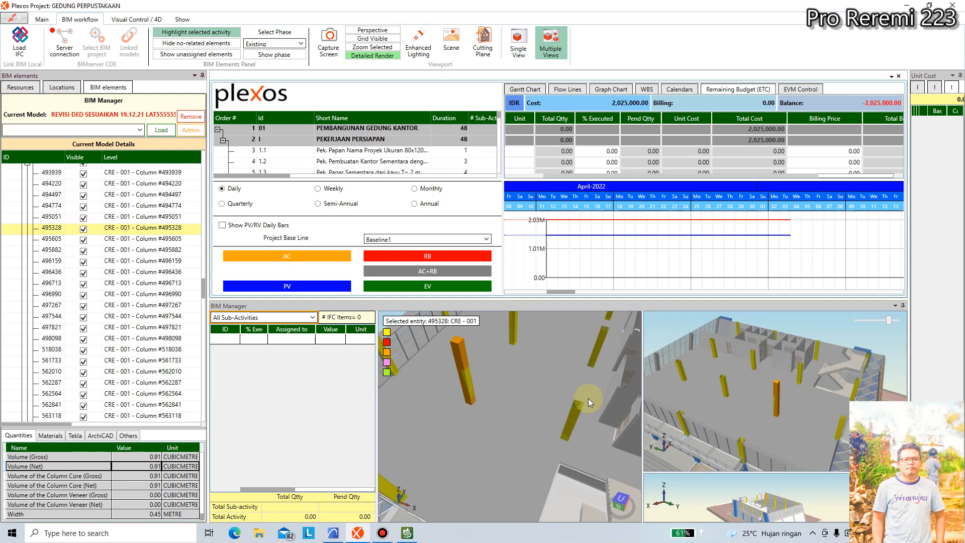
# Step: Look over the cut building from outside, near and far, with the CRE - 001 column selected
pyautogui.scroll(-10, 588, 398)
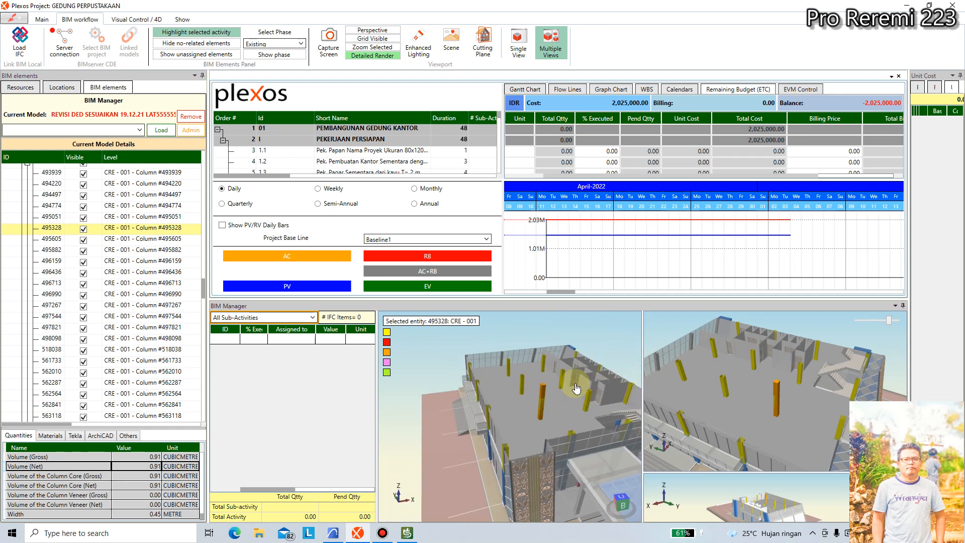
pyautogui.moveTo(577, 388)
pyautogui.mouseDown(button='middle')
pyautogui.moveTo(573, 401)
pyautogui.moveTo(561, 393)
pyautogui.moveTo(586, 386)
pyautogui.mouseUp(button='middle')
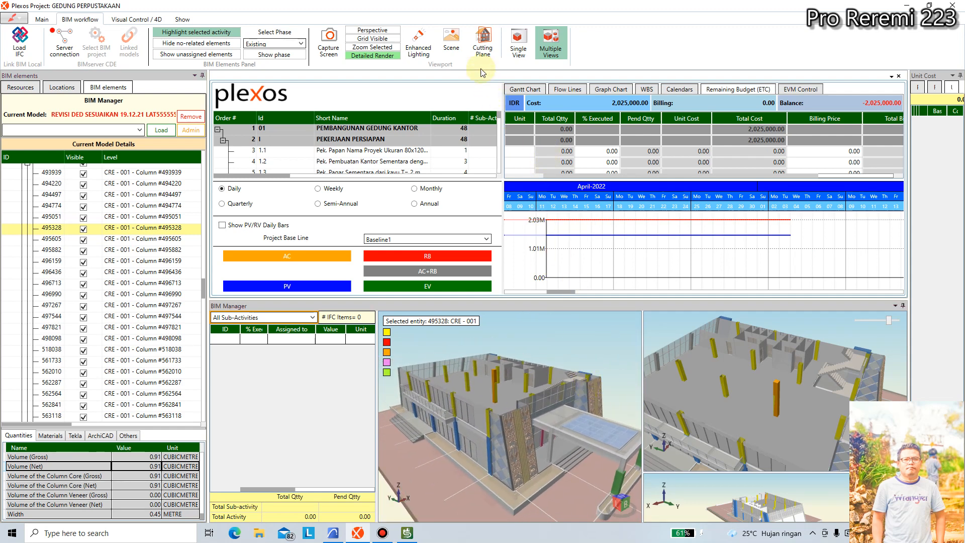
pyautogui.click(450, 44)
pyautogui.scroll(-4, 552, 389)
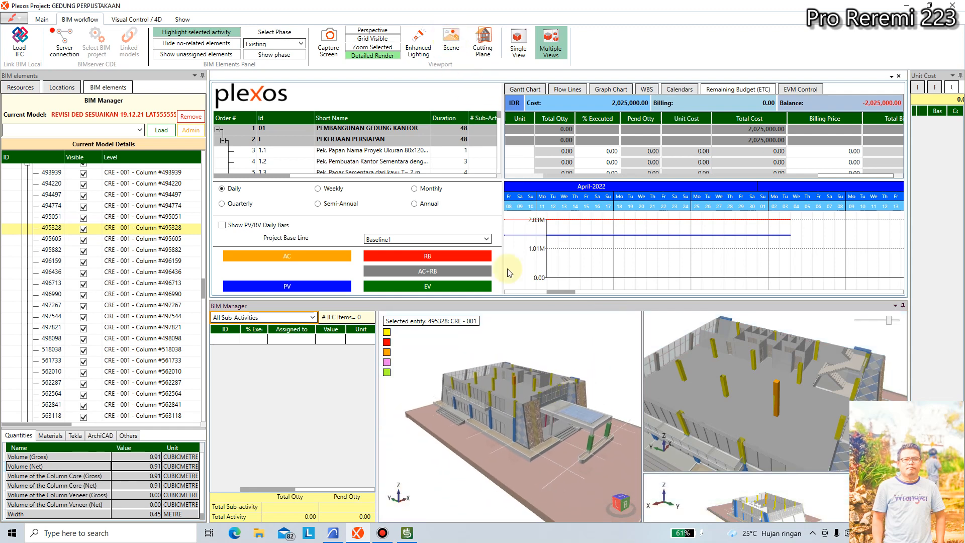
pyautogui.scroll(5, 603, 372)
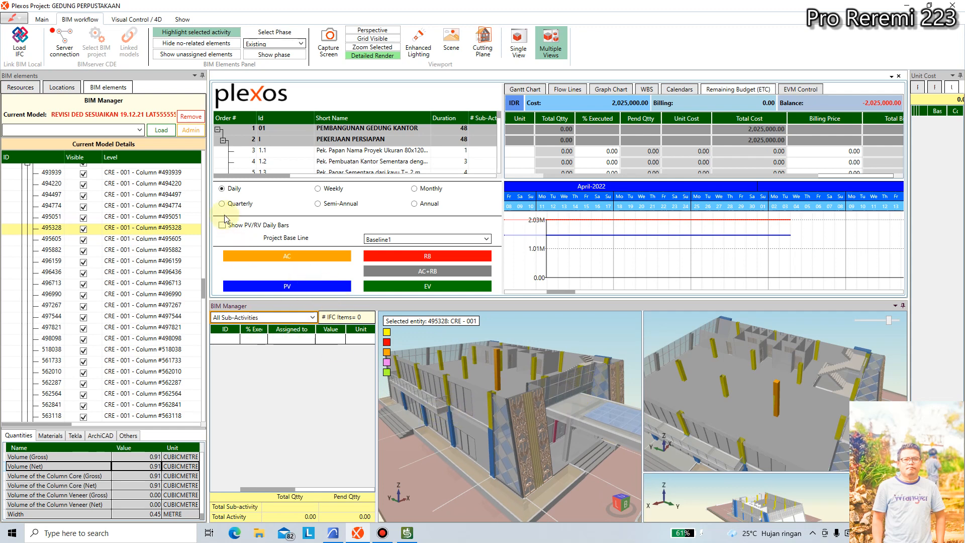
pyautogui.scroll(-3, 499, 409)
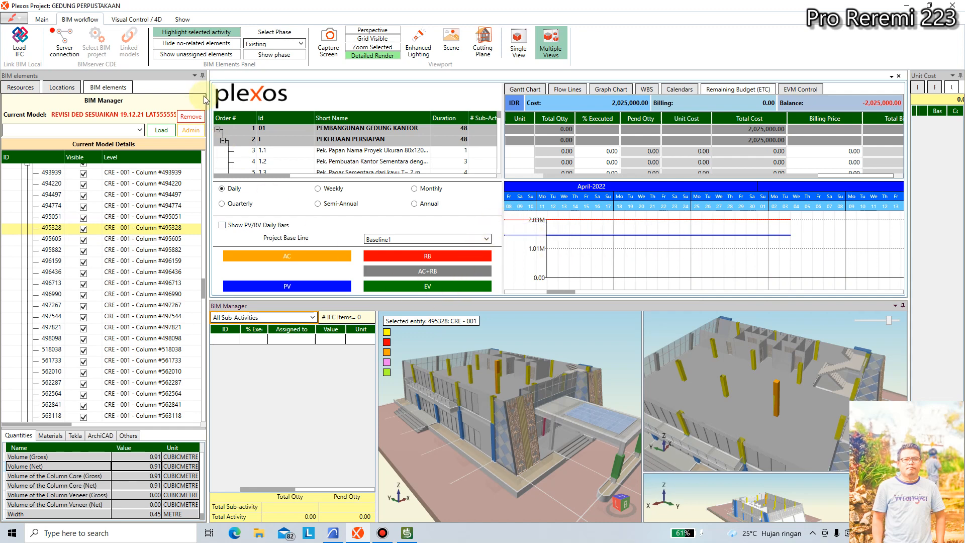
# Step: Collapse the BIM elements and BIM Manager panes to enlarge the activity schedule area
pyautogui.click(202, 76)
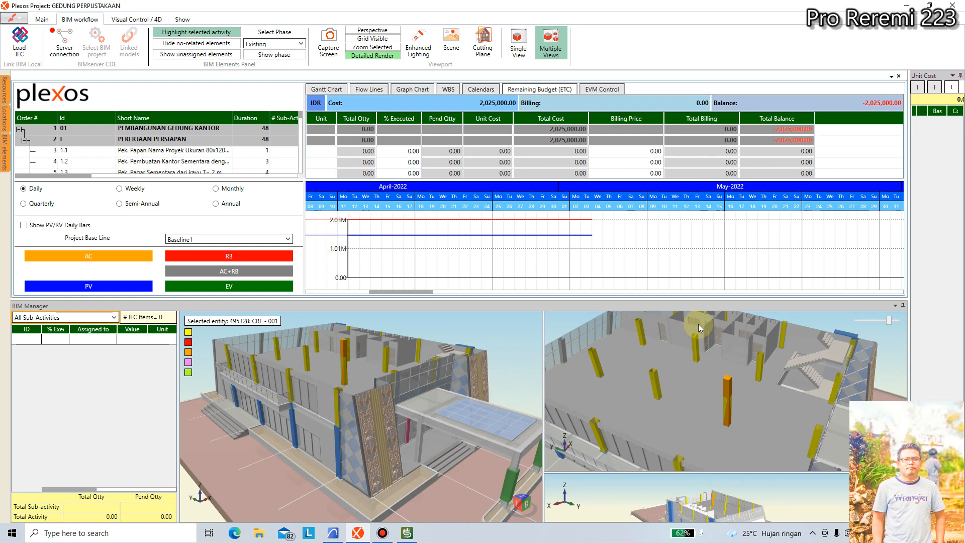
pyautogui.click(902, 307)
pyautogui.scroll(-2, 629, 241)
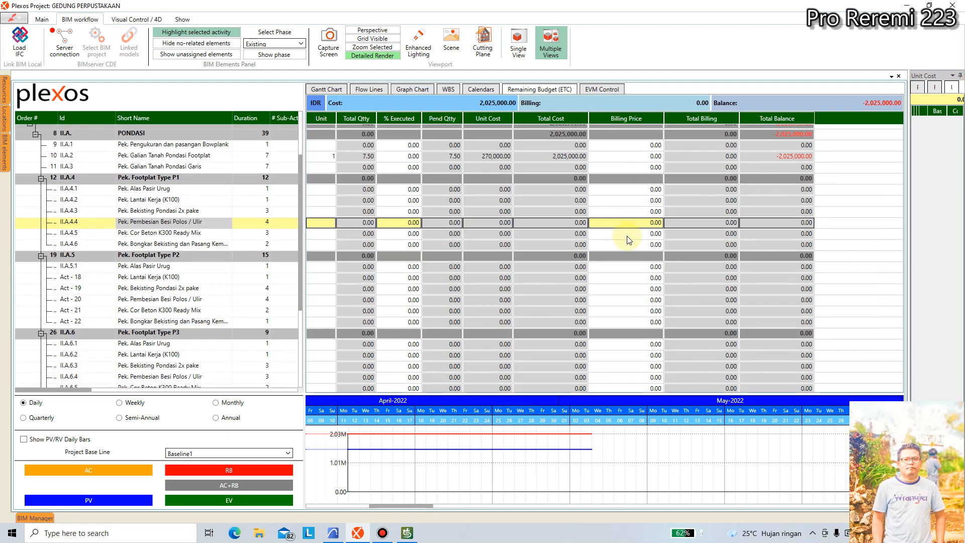
pyautogui.scroll(2, 453, 216)
# Step: Display the Gantt Chart, slightly widen the activity table and review the activities with their bars
pyautogui.click(335, 92)
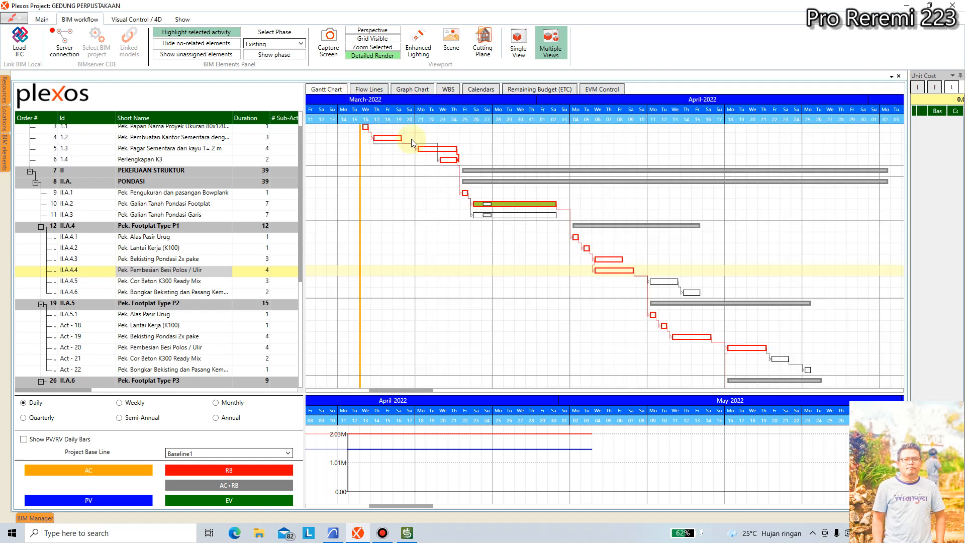
pyautogui.scroll(-4, 459, 255)
pyautogui.scroll(4, 463, 254)
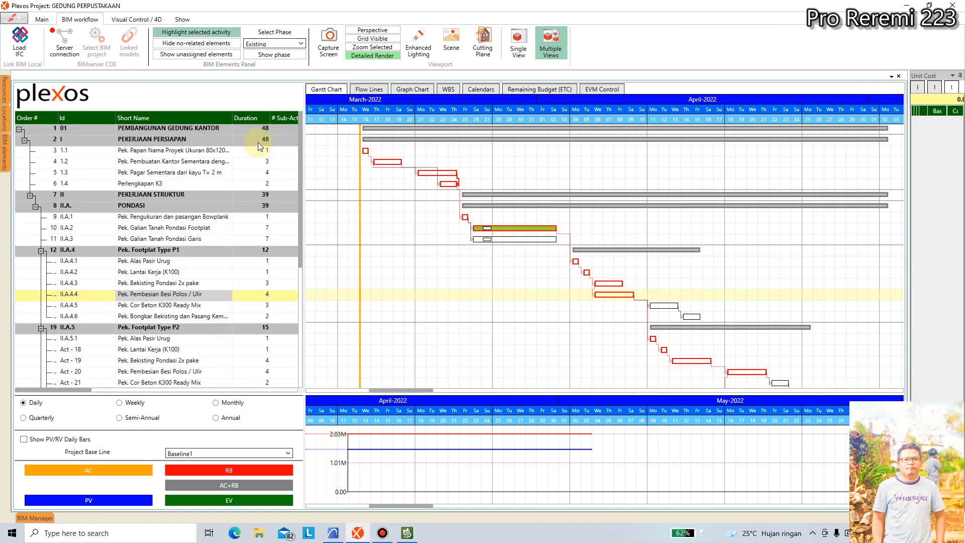
pyautogui.moveTo(305, 96)
pyautogui.mouseDown()
pyautogui.moveTo(355, 95)
pyautogui.moveTo(310, 96)
pyautogui.mouseUp()
pyautogui.scroll(-2, 526, 198)
pyautogui.scroll(2, 527, 198)
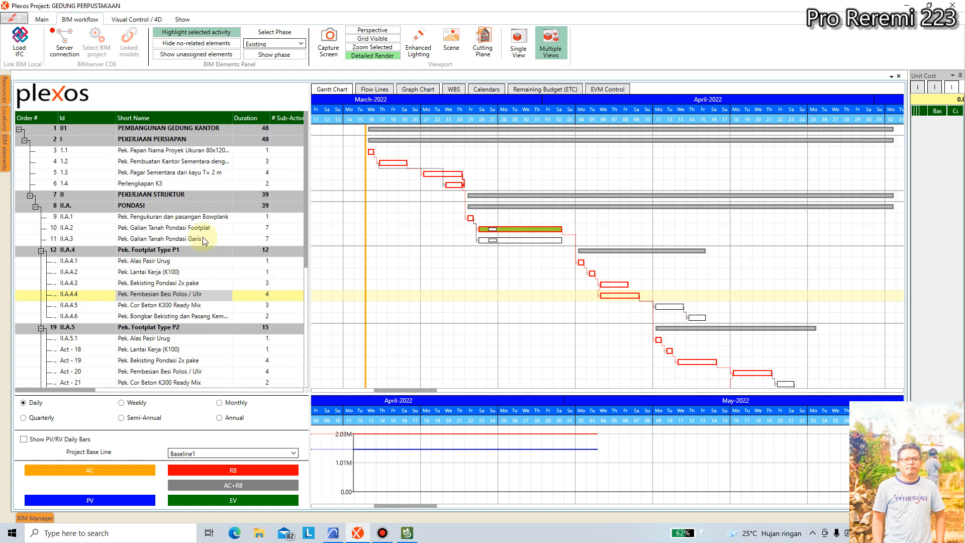
pyautogui.scroll(-2, 198, 301)
pyautogui.scroll(2, 200, 303)
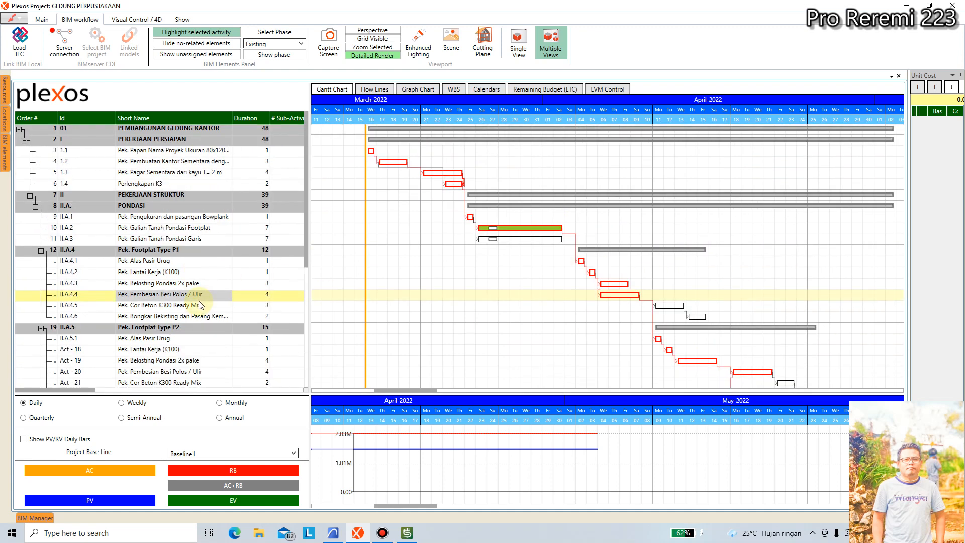
# Step: View the activities as a Graph Chart and as a WBS diagram, down to the II.A.7 branch
pyautogui.click(418, 90)
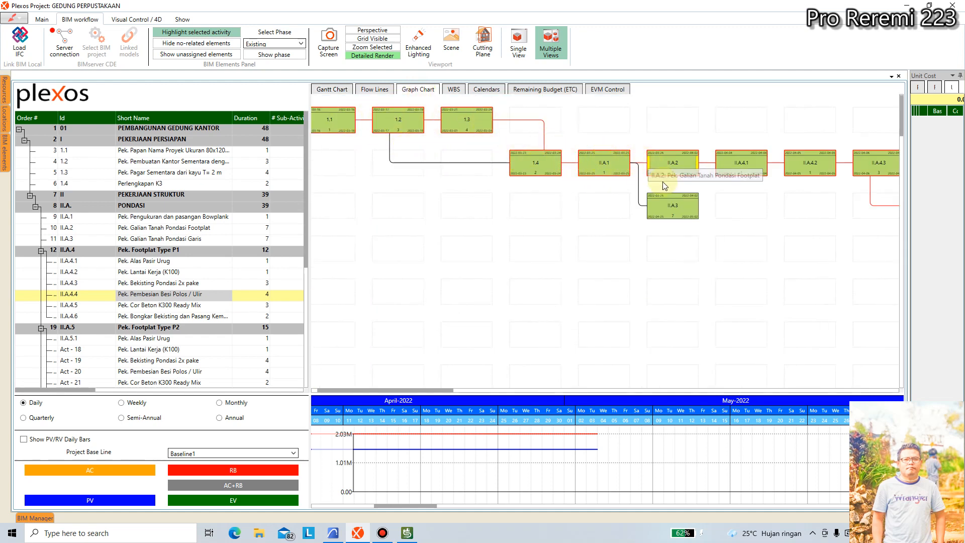
pyautogui.moveTo(436, 391); pyautogui.dragTo(445, 366)
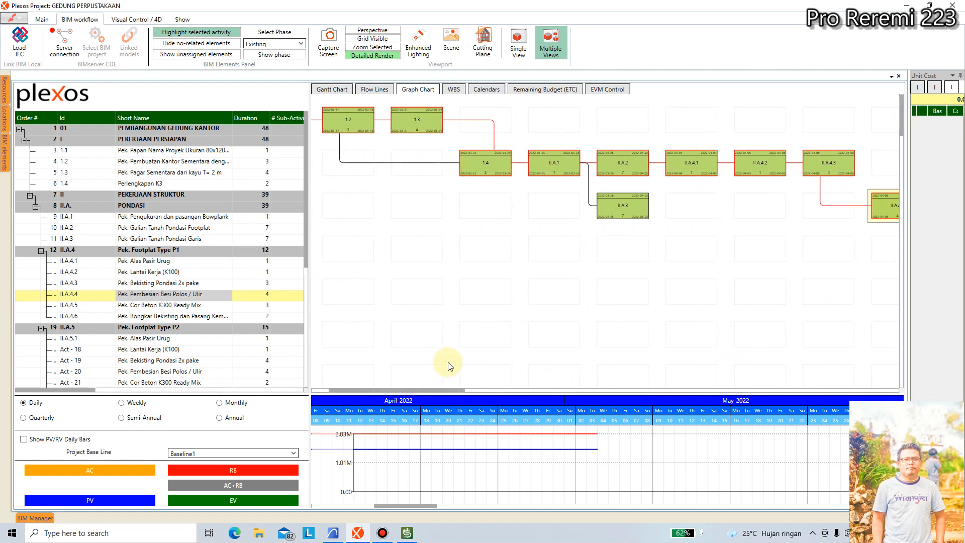
pyautogui.click(458, 93)
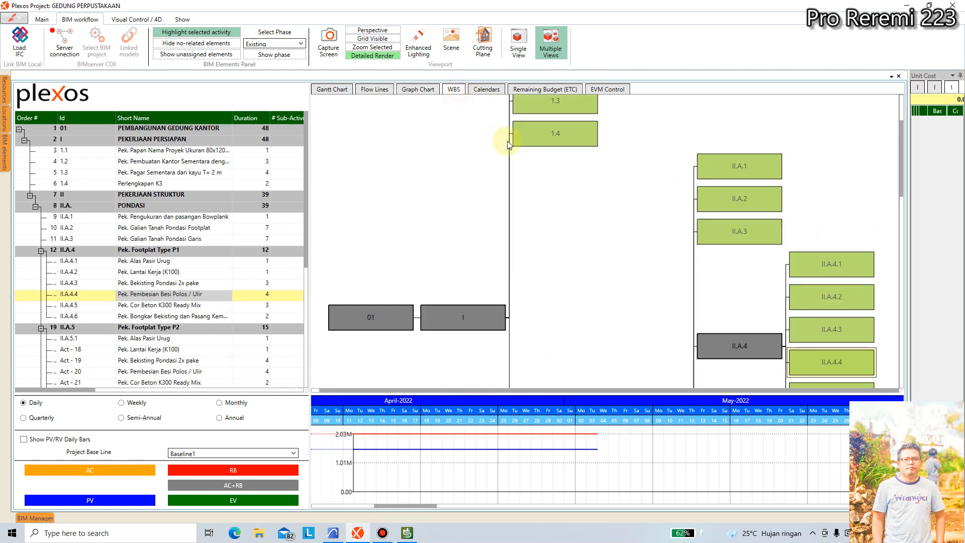
pyautogui.scroll(-5, 490, 266)
pyautogui.scroll(8, 489, 266)
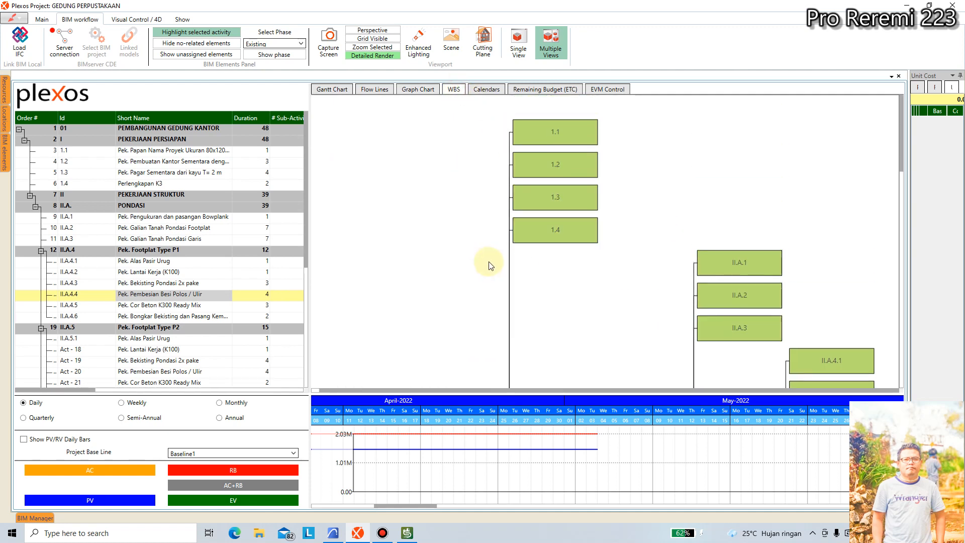
pyautogui.scroll(-7, 489, 265)
pyautogui.scroll(-3, 490, 264)
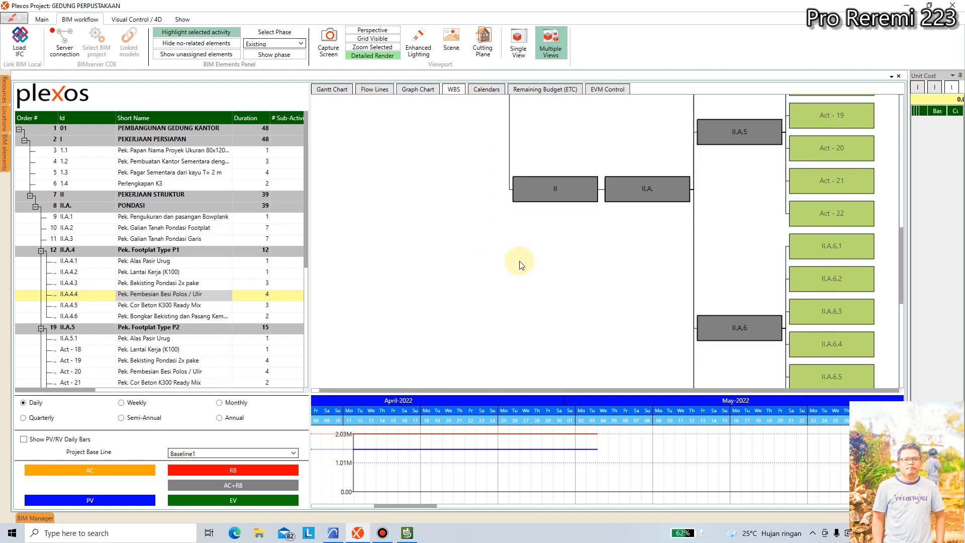
pyautogui.scroll(-3, 673, 179)
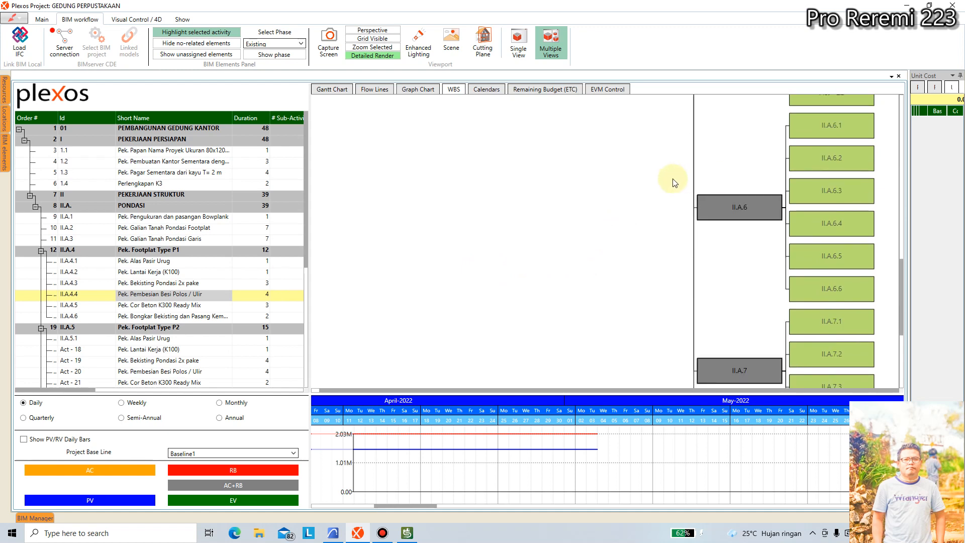
# Step: Follow the WBS diagram down to its final branch, II.A.8, with its four sub-activities
pyautogui.scroll(3, 663, 187)
pyautogui.scroll(3, 714, 181)
pyautogui.scroll(-10, 726, 183)
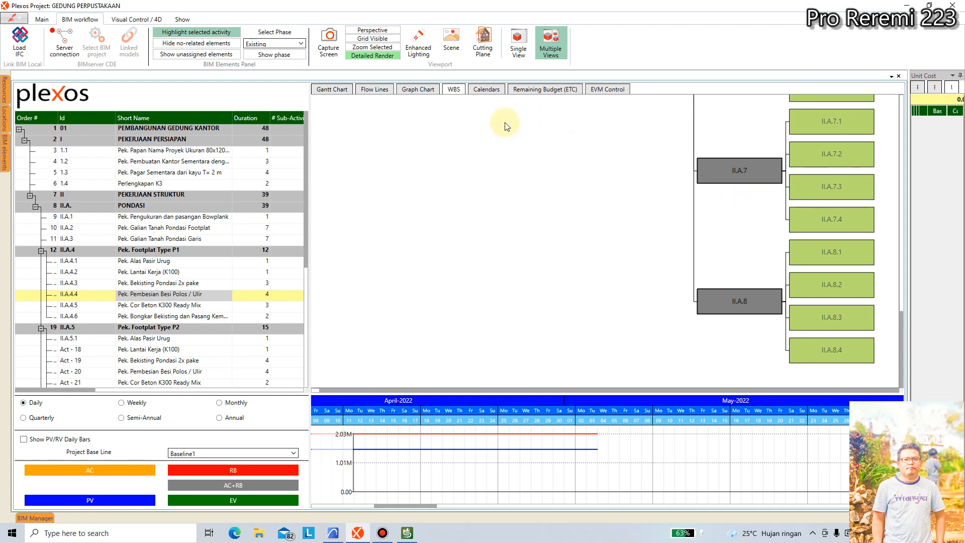
# Step: View the project calendar and check the scheduled days of Act - 19 and of several II.A.6, II.A.7, II.A.8 and II.A foundation activities
pyautogui.click(486, 90)
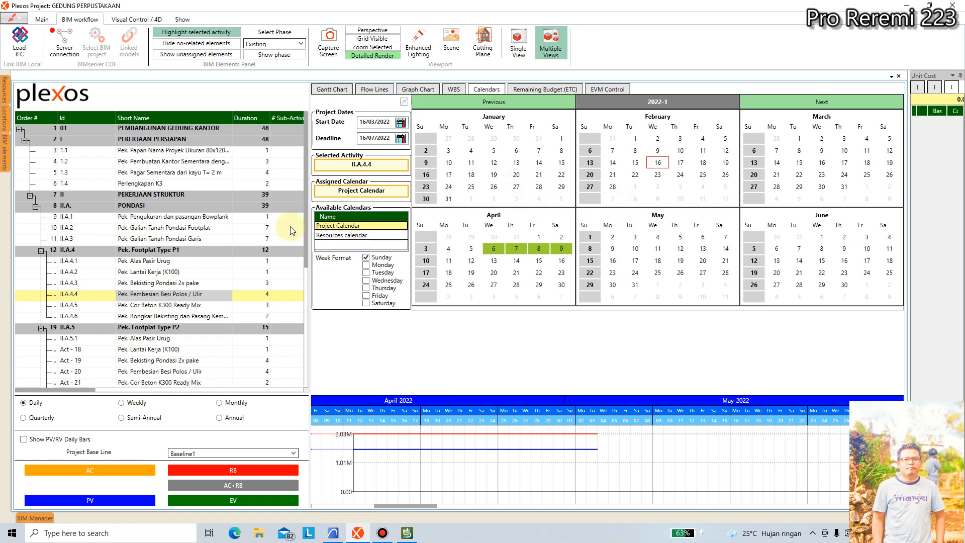
pyautogui.scroll(-2, 255, 246)
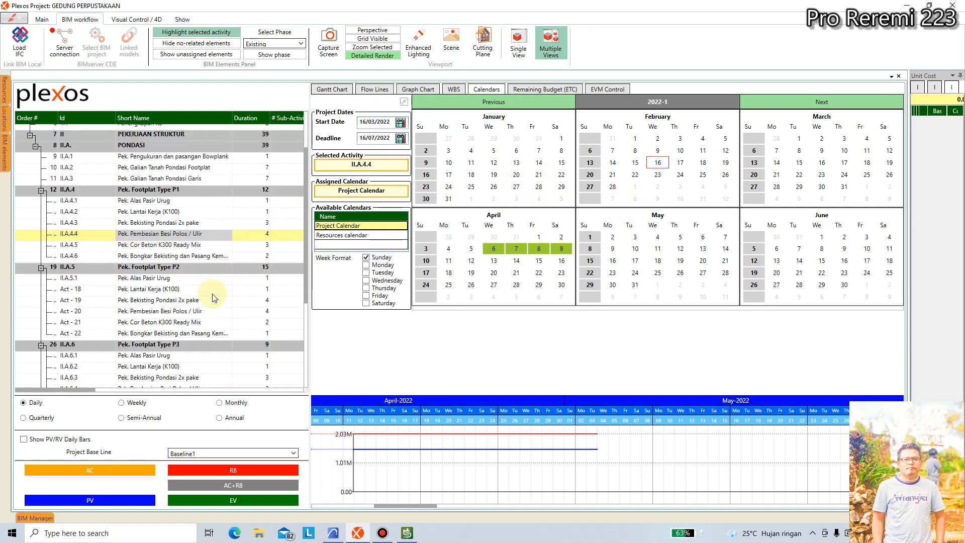
pyautogui.click(173, 302)
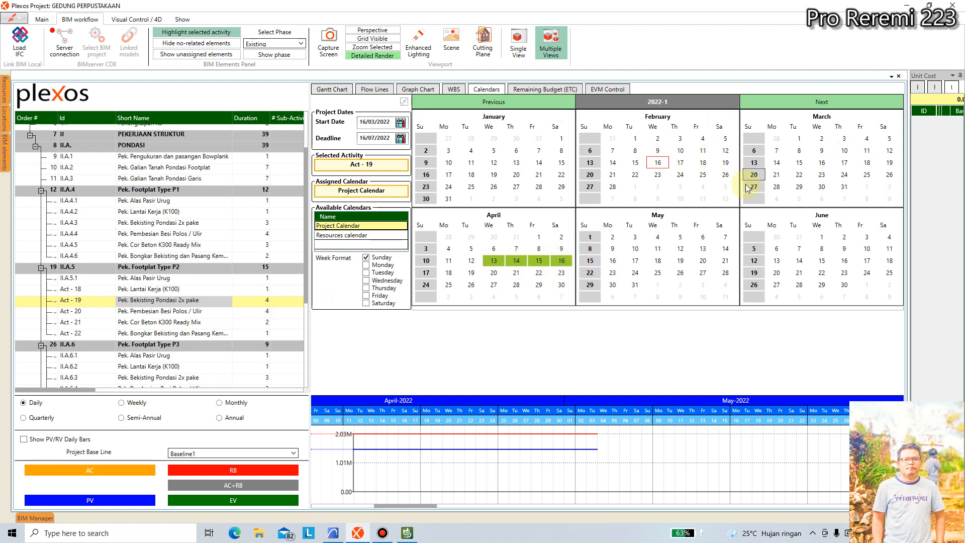
pyautogui.click(167, 357)
pyautogui.scroll(-4, 268, 301)
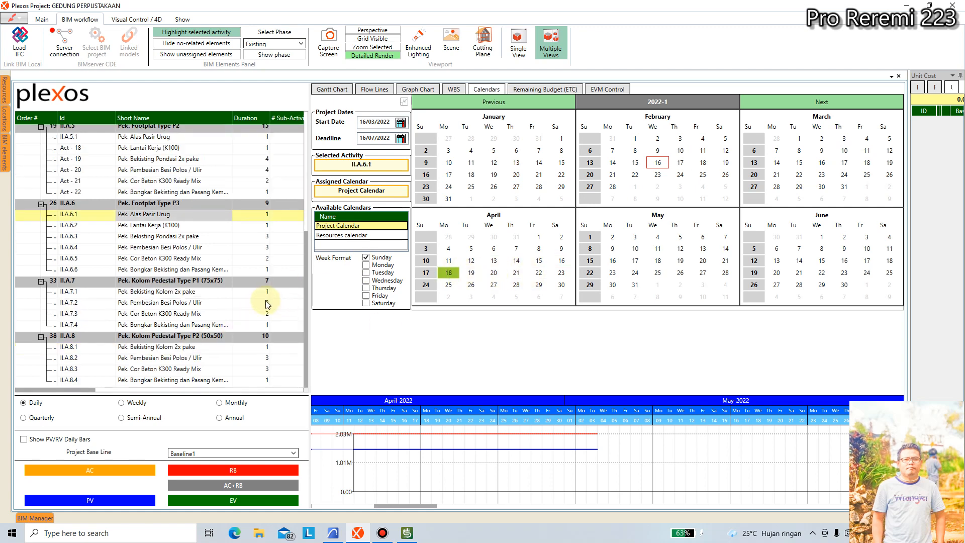
pyautogui.click(201, 303)
pyautogui.click(174, 369)
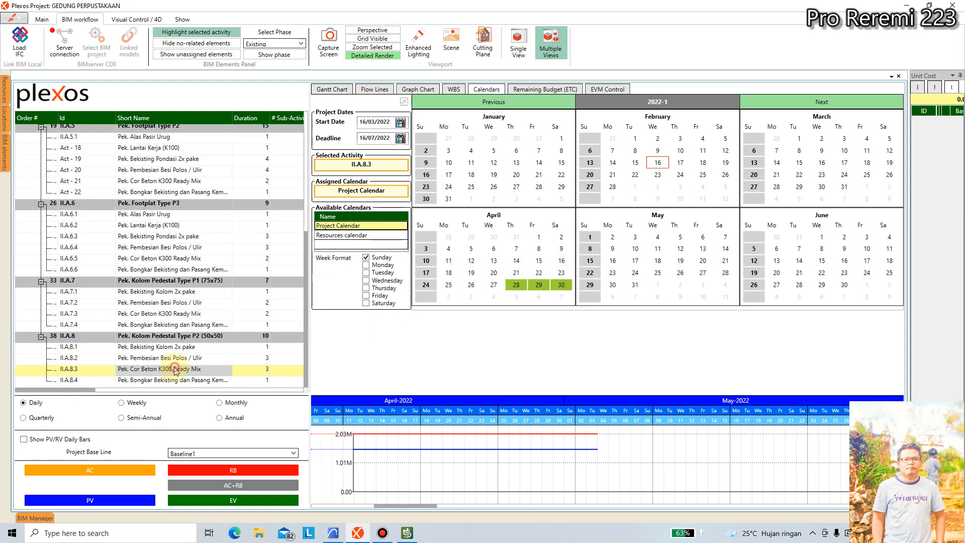
pyautogui.click(168, 225)
pyautogui.scroll(6, 175, 221)
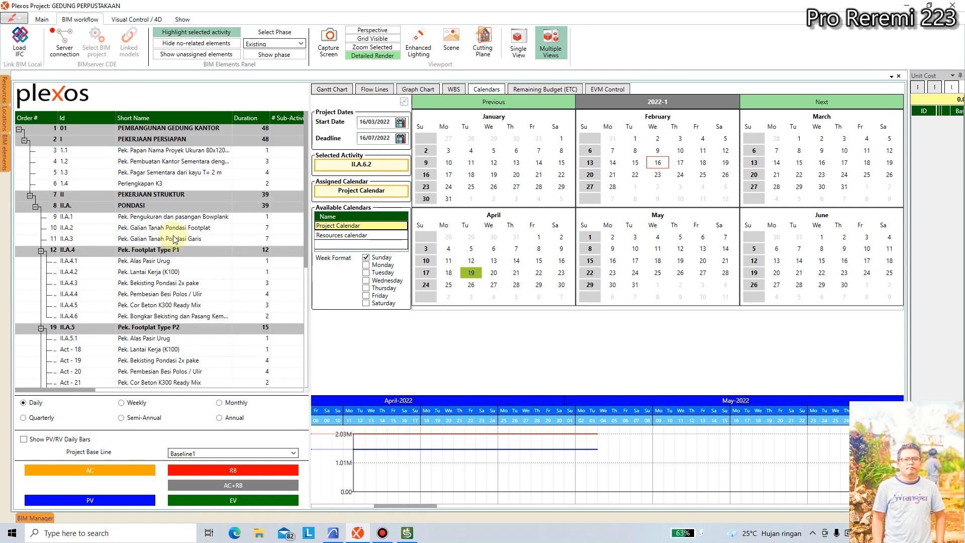
pyautogui.click(176, 217)
pyautogui.click(174, 239)
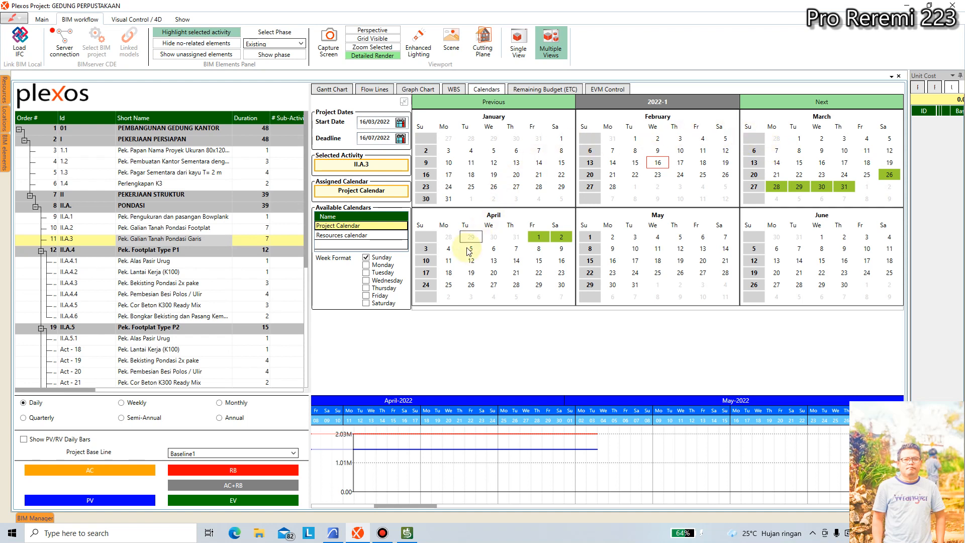
# Step: Mark Saturday as a non-working day in the Project Calendar, then try Tuesday too and clear it again
pyautogui.click(366, 304)
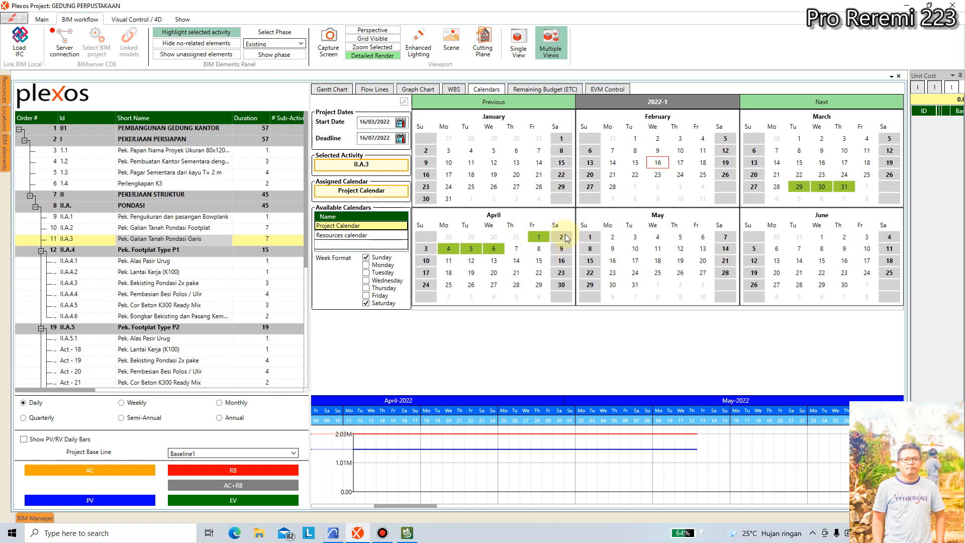
pyautogui.click(366, 273)
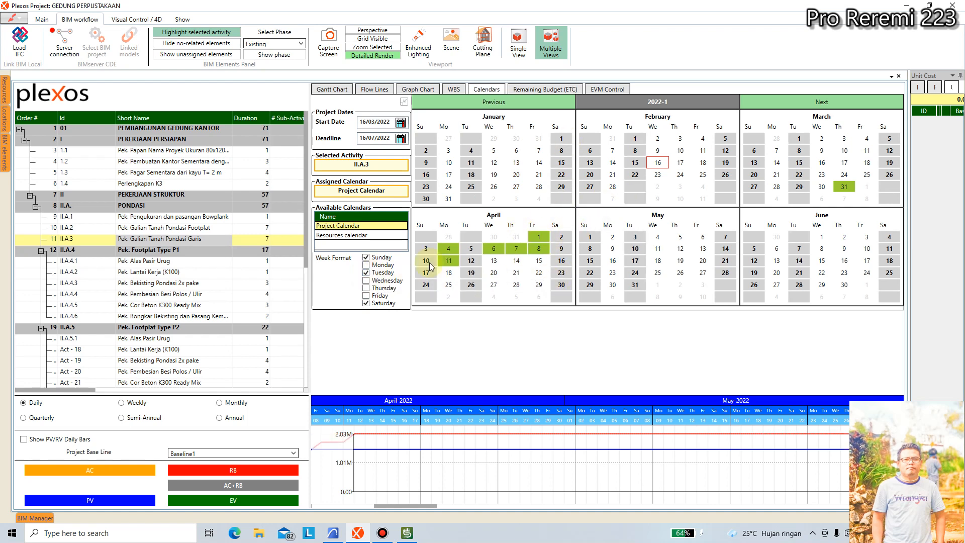
pyautogui.click(366, 272)
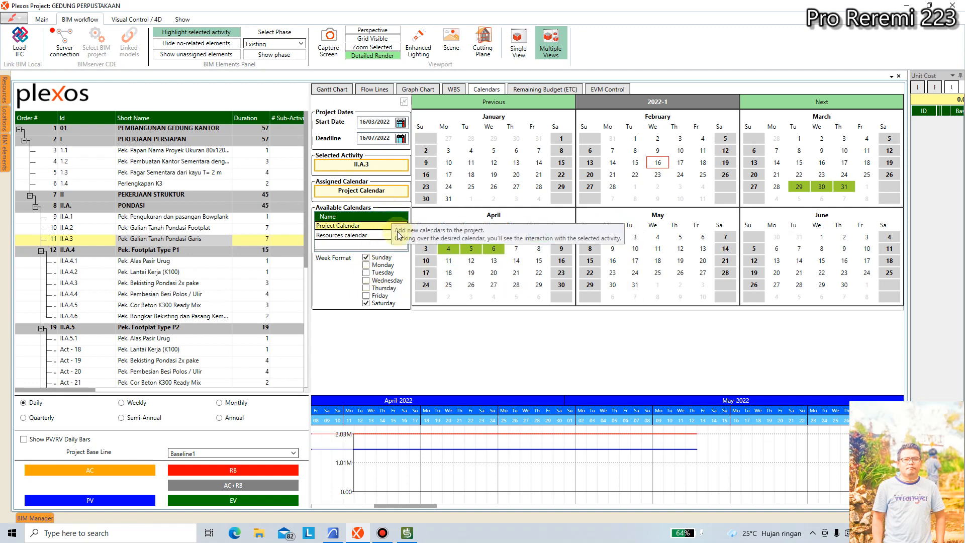
# Step: Look at the non-working-day exception options for dates in January and February, then make Saturday a working day again
pyautogui.rightClick(518, 186)
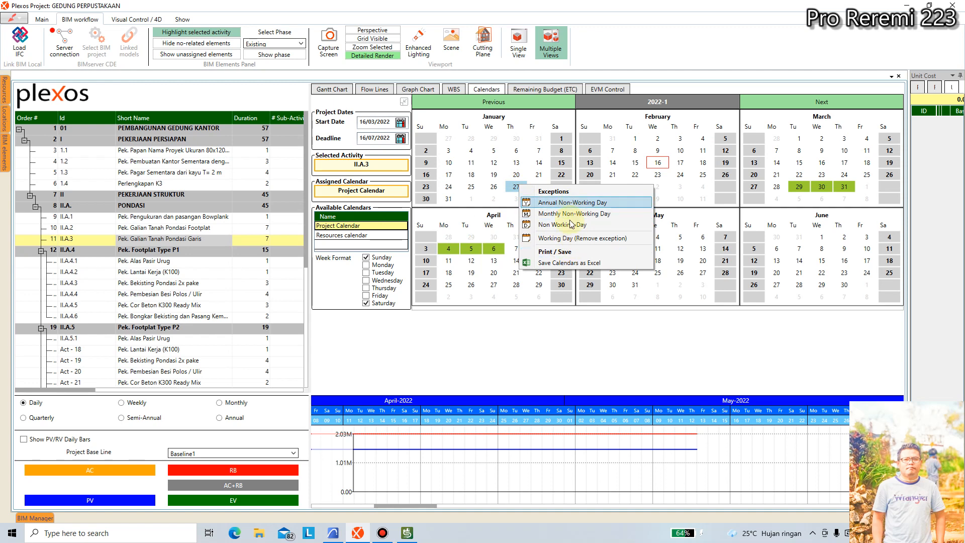
pyautogui.click(681, 165)
pyautogui.rightClick(681, 166)
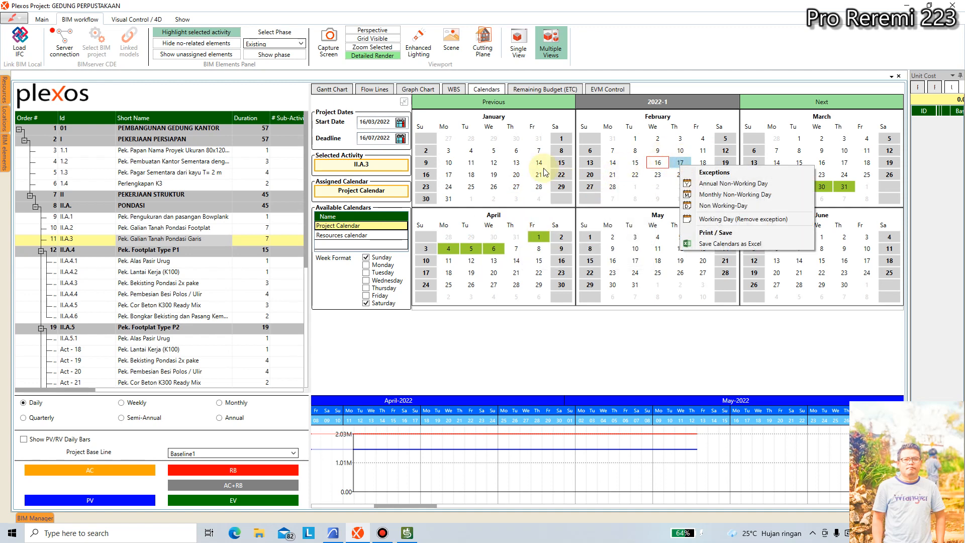
pyautogui.click(526, 165)
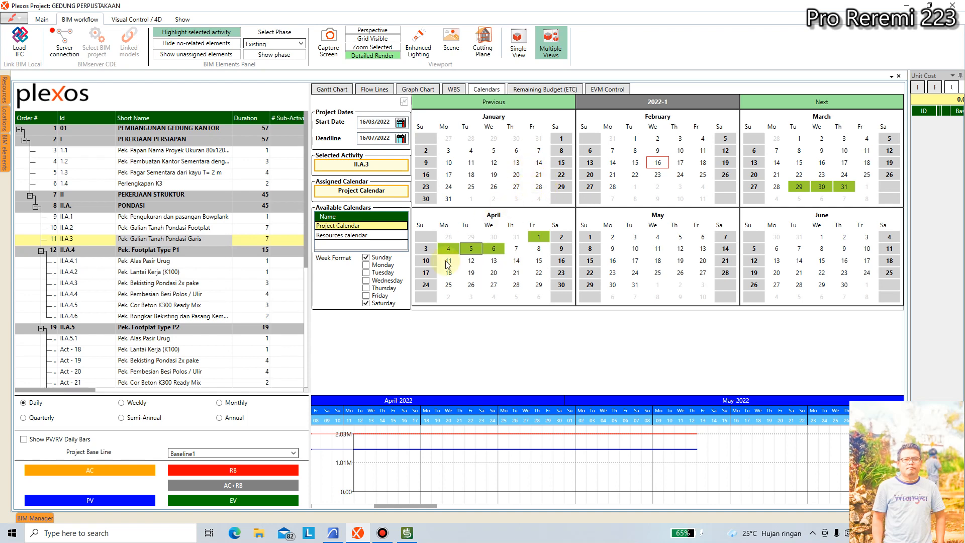
pyautogui.click(366, 303)
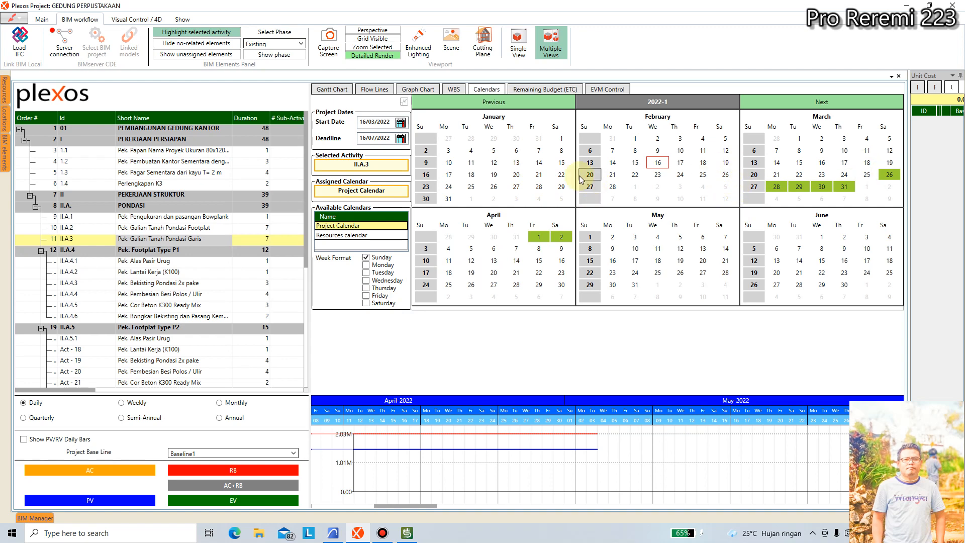
# Step: Display the Remaining Budget (ETC) table and review the quantities, costs and balances of the activities
pyautogui.click(534, 89)
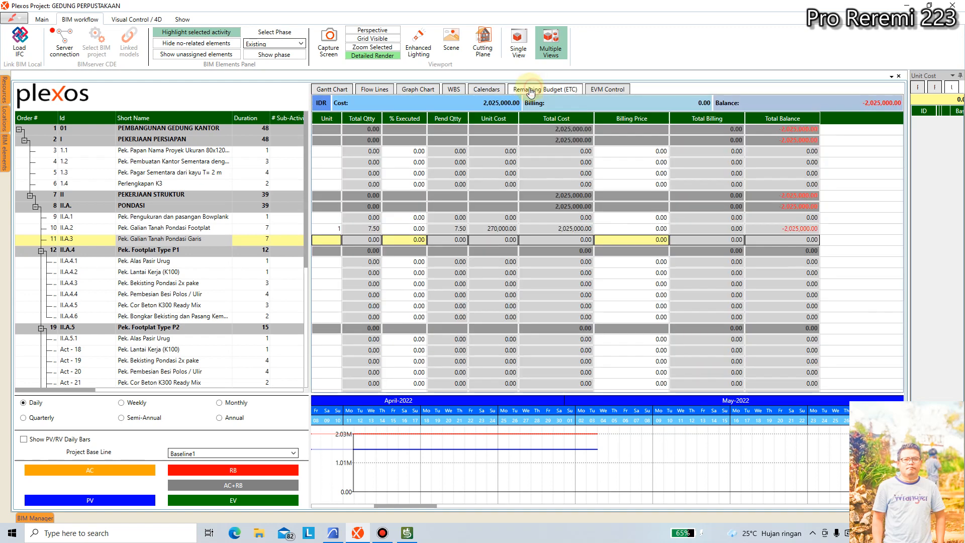
pyautogui.scroll(-1, 563, 234)
pyautogui.scroll(1, 562, 236)
pyautogui.scroll(-1, 562, 235)
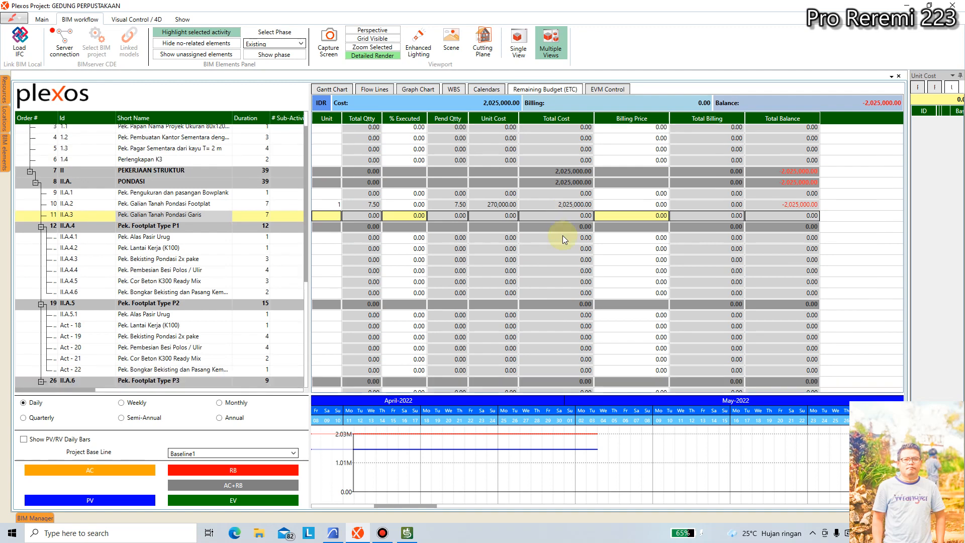
pyautogui.scroll(-3, 562, 235)
pyautogui.scroll(4, 564, 237)
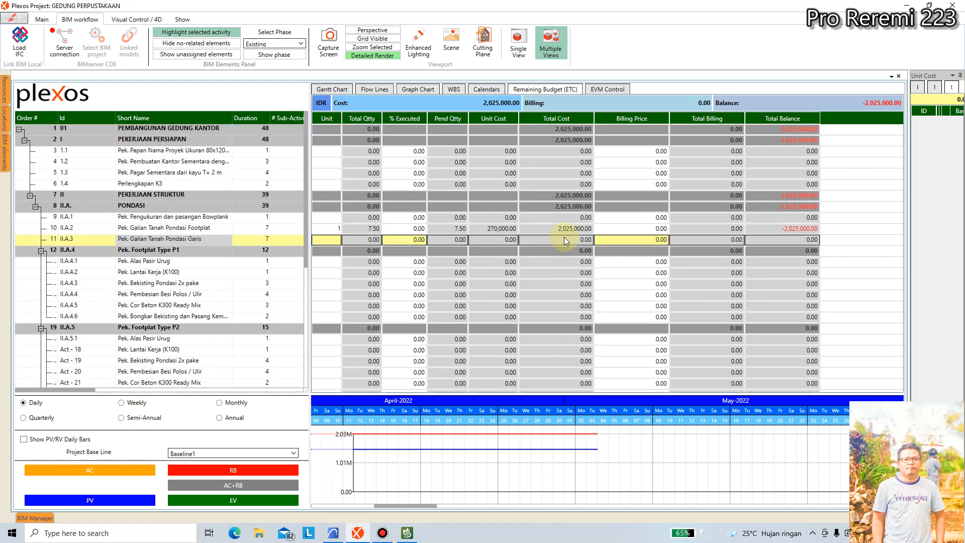
# Step: Keep the Resources pane docked open and go through the Workforce resources from Pekerja to Mandor
pyautogui.moveTo(6, 96)
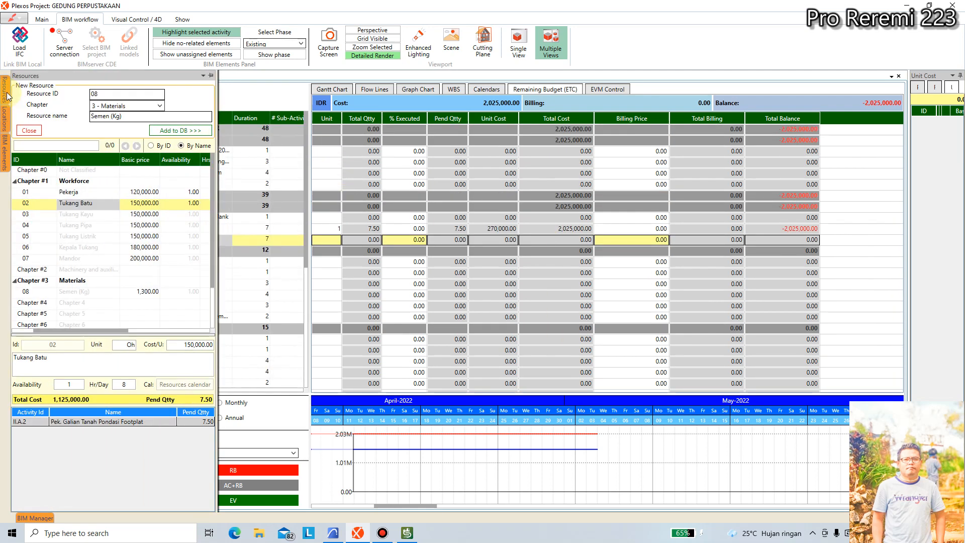
pyautogui.click(210, 76)
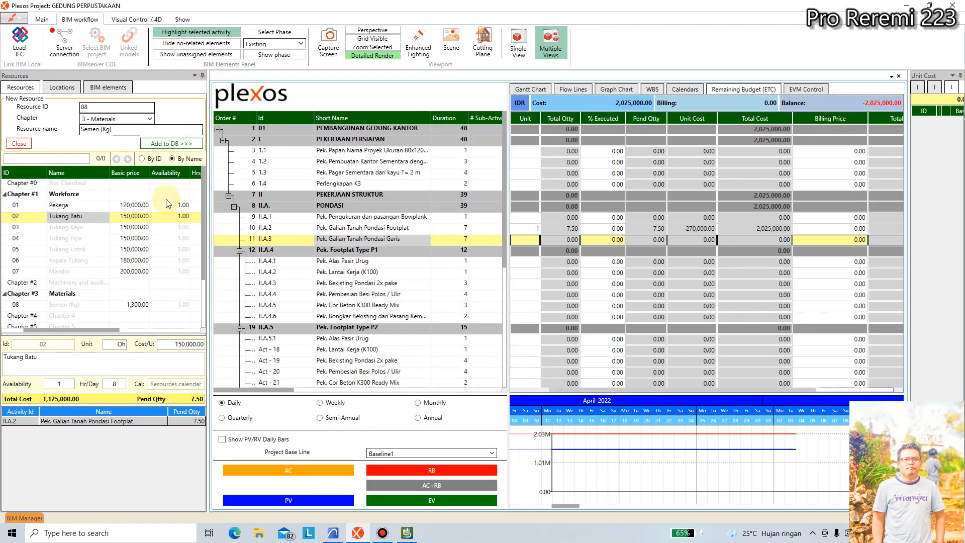
pyautogui.click(67, 207)
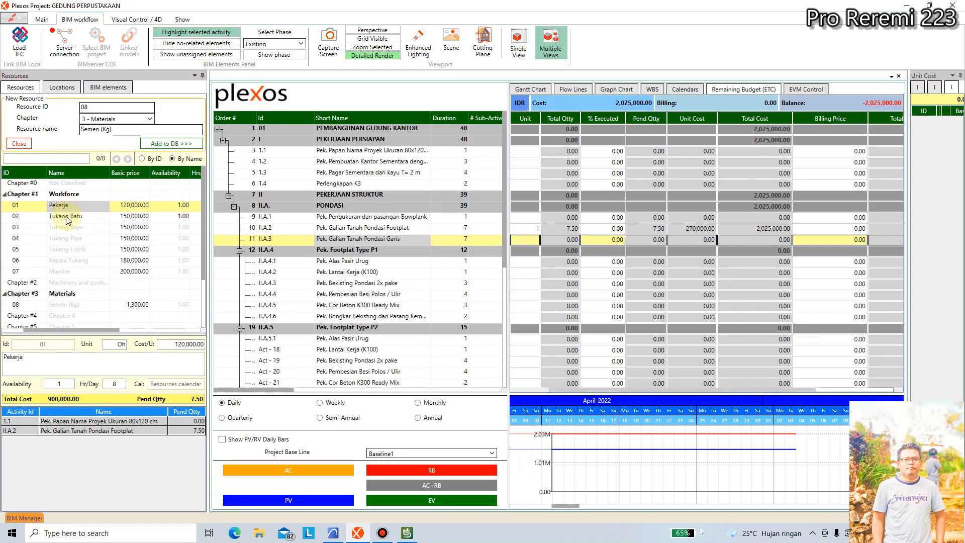
pyautogui.click(67, 217)
pyautogui.click(69, 228)
pyautogui.click(72, 239)
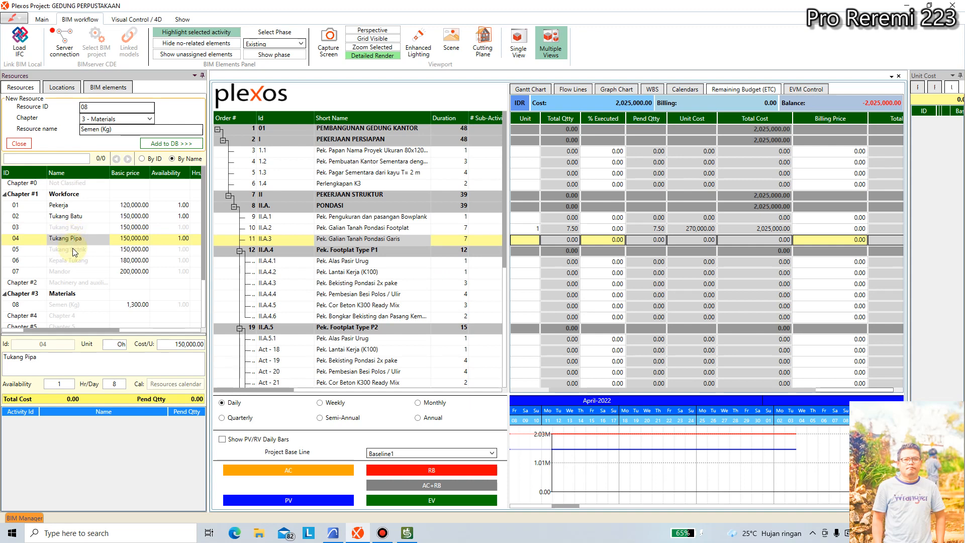
pyautogui.click(74, 250)
pyautogui.click(73, 261)
pyautogui.click(72, 272)
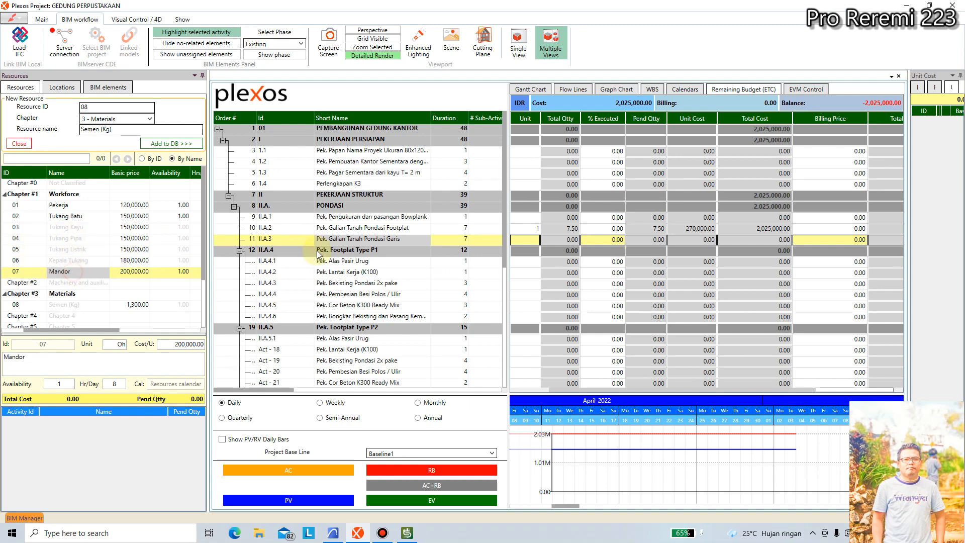
# Step: Select activity II.A.2, widen the Unit Cost pane to show its full resource table and select the Pekerja resource
pyautogui.click(372, 230)
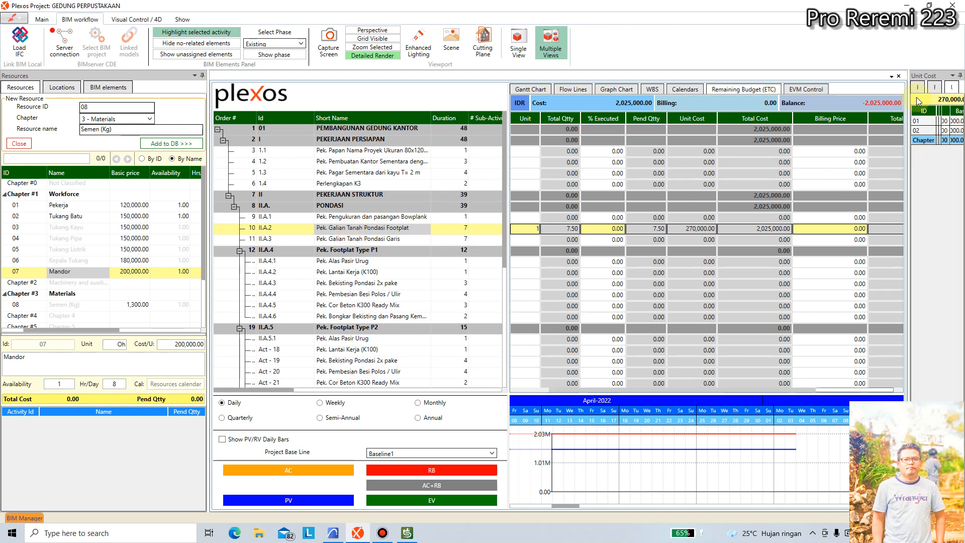
pyautogui.moveTo(908, 81); pyautogui.dragTo(757, 101)
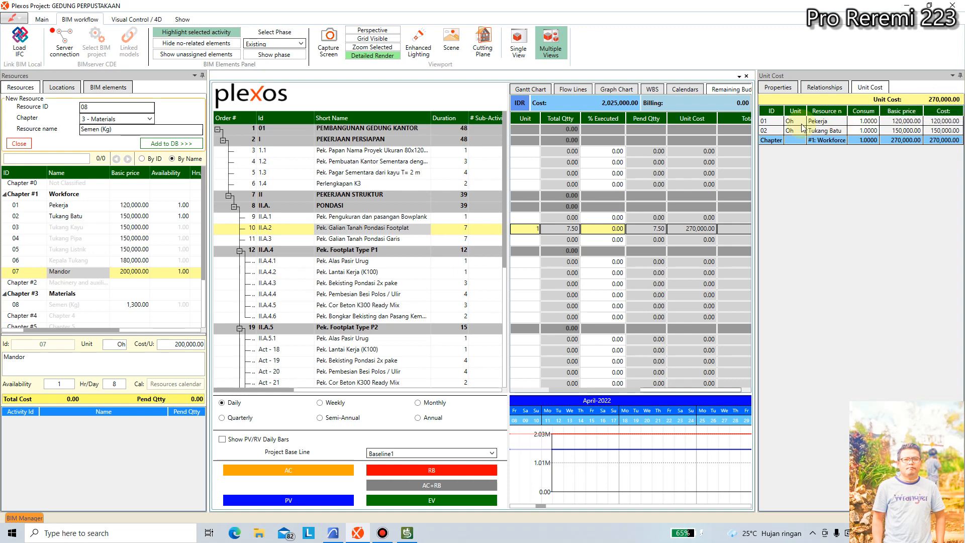
pyautogui.click(867, 122)
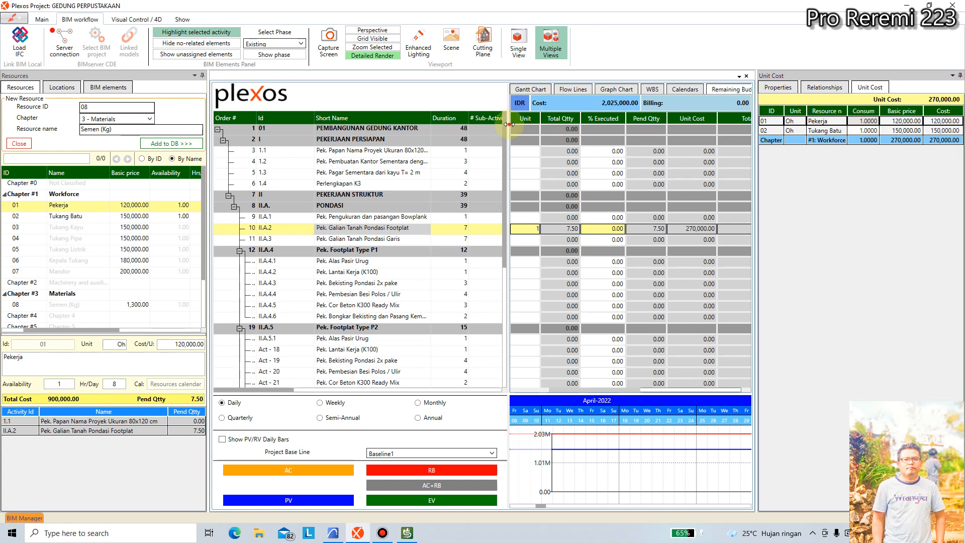
# Step: Narrow the activity table to review the II.A.2 budget row through Total Balance and its Tukang Batu resource, then widen the table again
pyautogui.moveTo(509, 124); pyautogui.dragTo(270, 126)
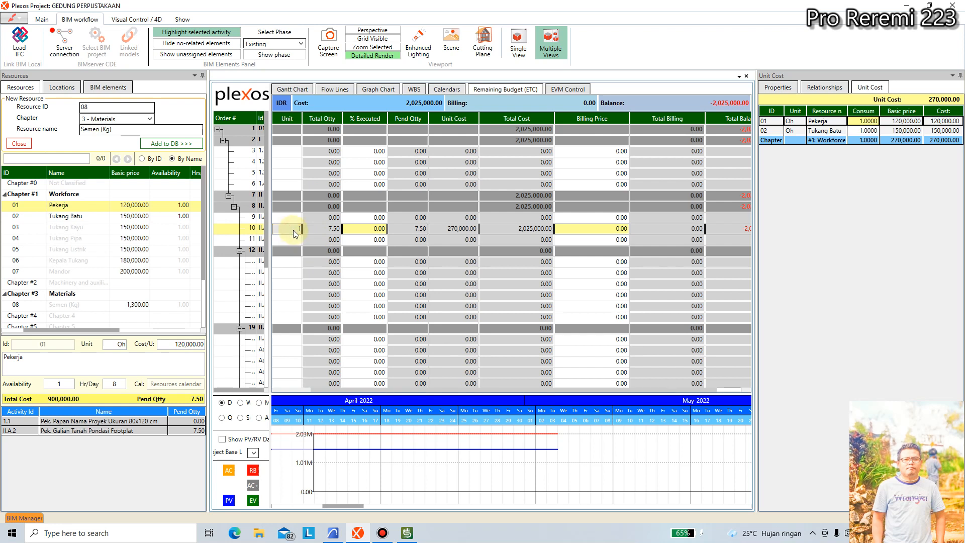
pyautogui.click(359, 232)
pyautogui.click(861, 131)
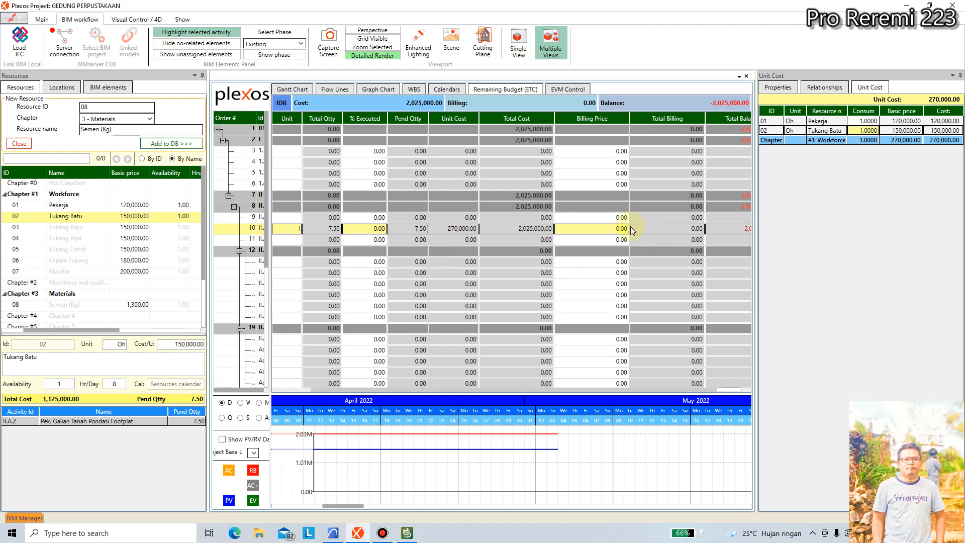
pyautogui.moveTo(494, 392); pyautogui.dragTo(584, 389)
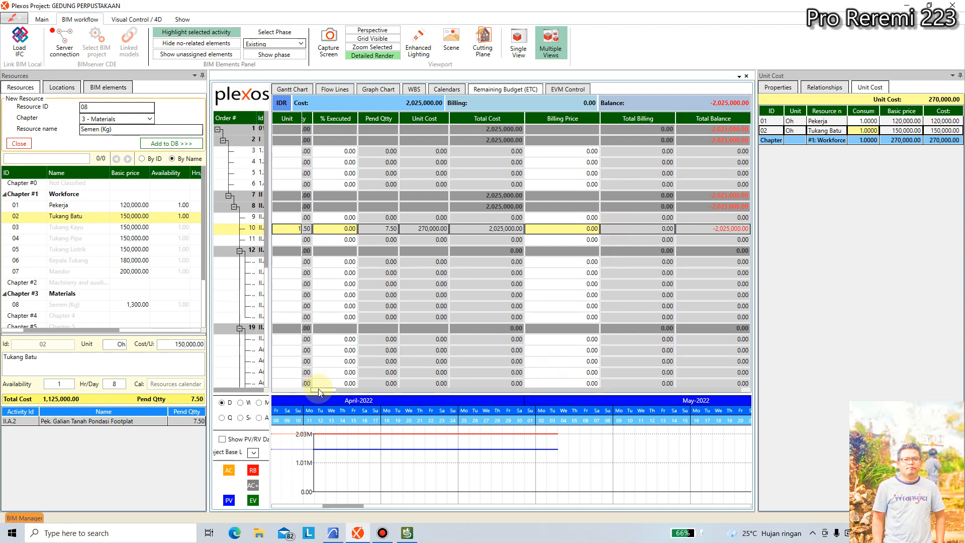
pyautogui.moveTo(318, 389); pyautogui.dragTo(283, 388)
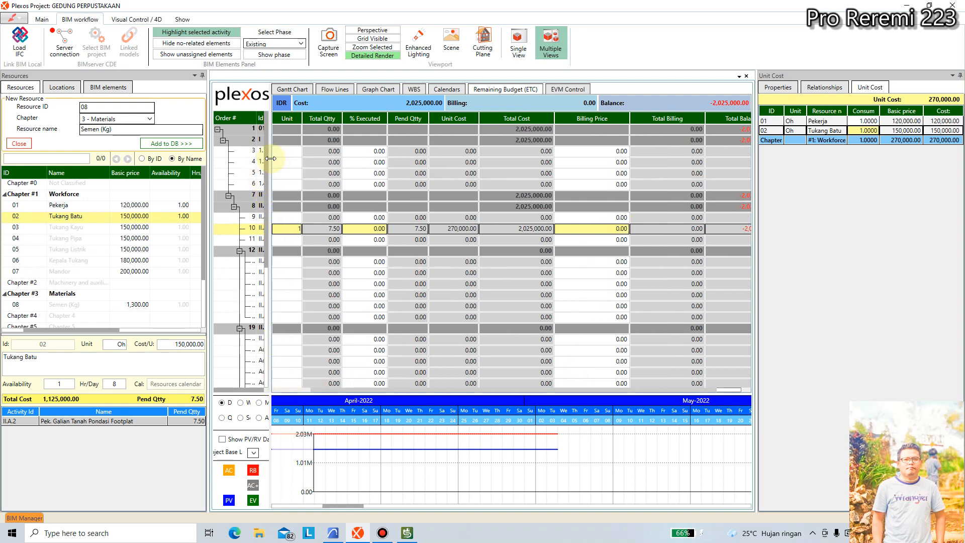
pyautogui.moveTo(270, 158); pyautogui.dragTo(579, 160)
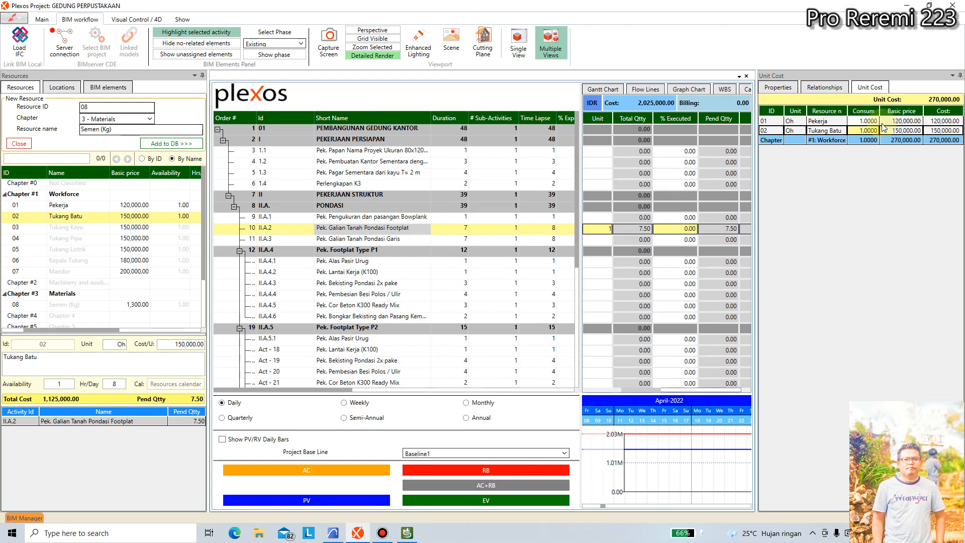
# Step: Show the Relationships list beside the Gantt Chart and check the links of activities 1.1 and 1.2
pyautogui.click(824, 87)
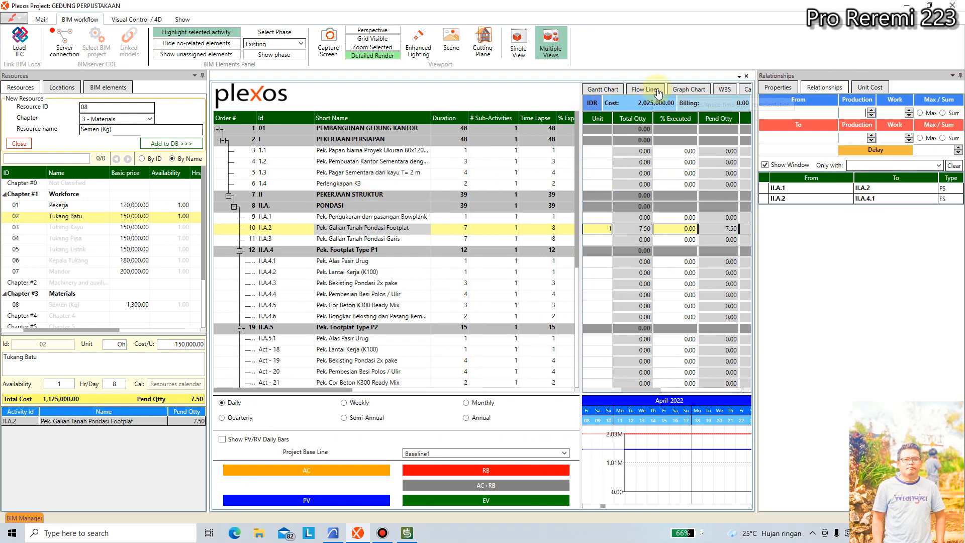
pyautogui.click(611, 90)
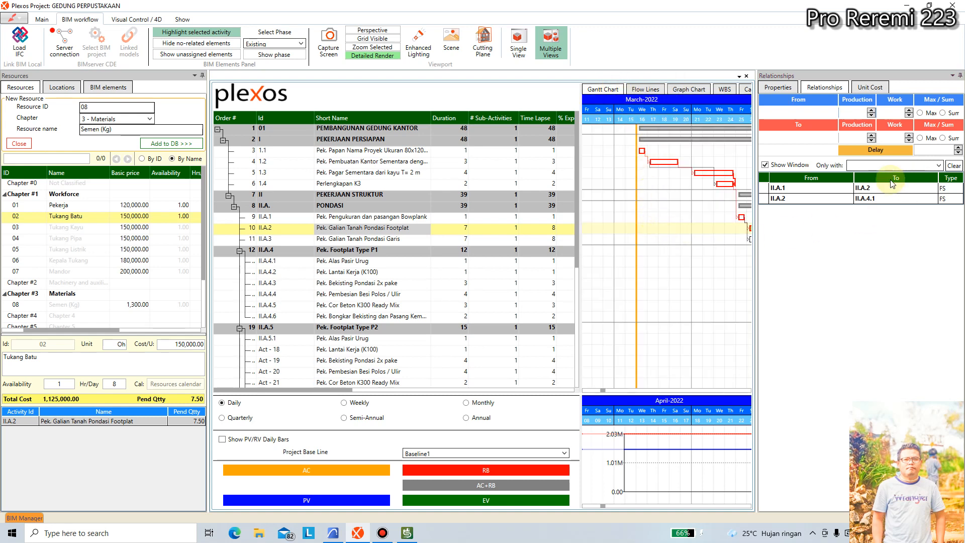
pyautogui.click(380, 151)
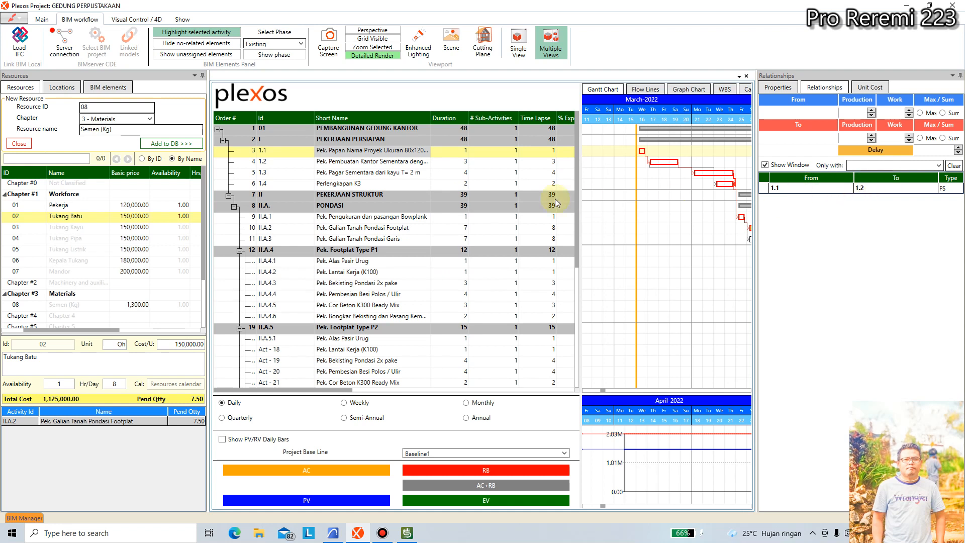
pyautogui.click(346, 164)
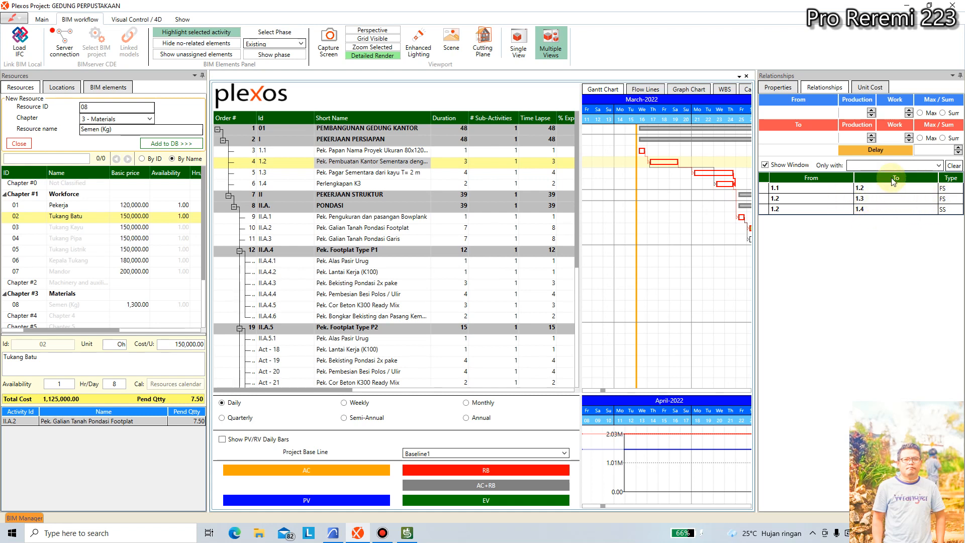
# Step: Review activity 1.2's properties down to the location and 4D behaviour section and glance at the Locations list
pyautogui.click(778, 87)
pyautogui.scroll(-4, 893, 333)
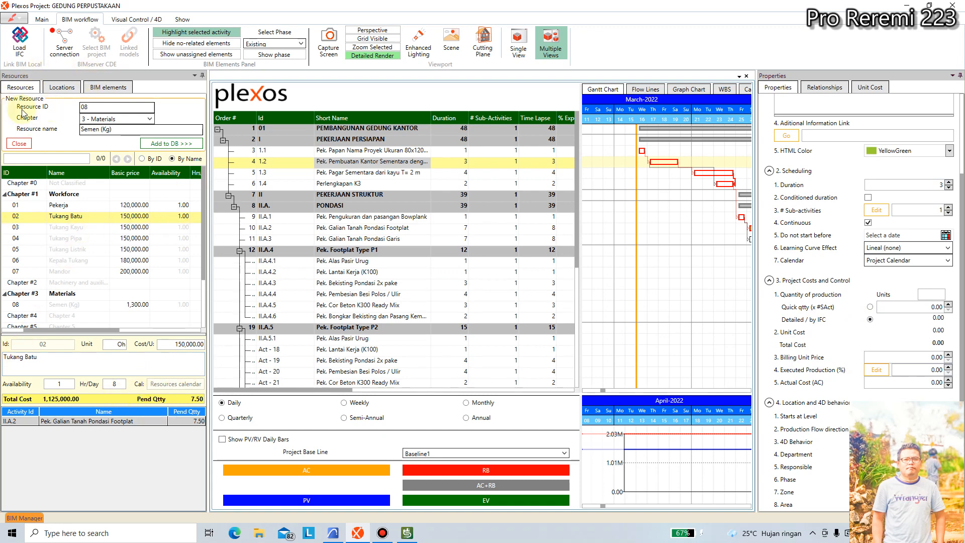
pyautogui.click(62, 87)
pyautogui.click(20, 87)
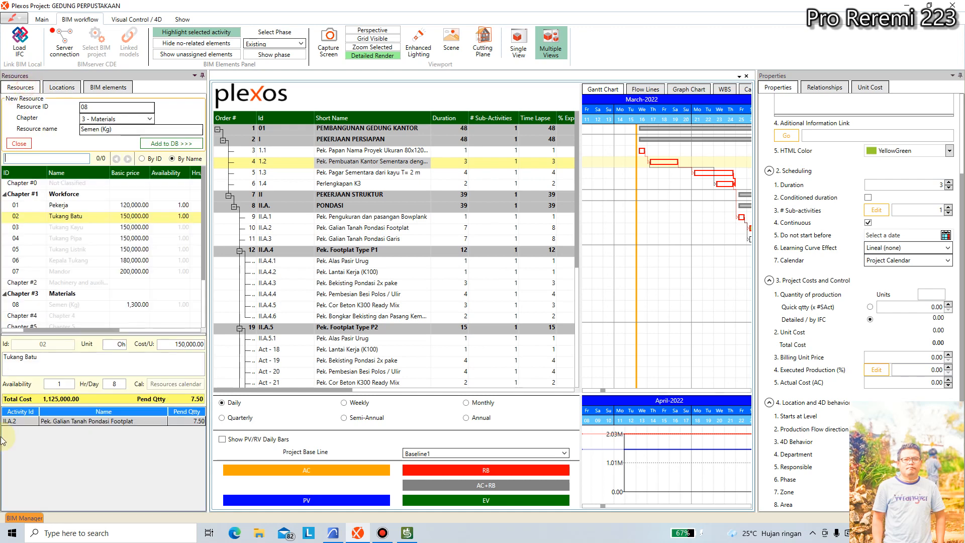
# Step: Show the BIM elements list of the current model and keep the BIM Manager 3D views docked open
pyautogui.click(23, 518)
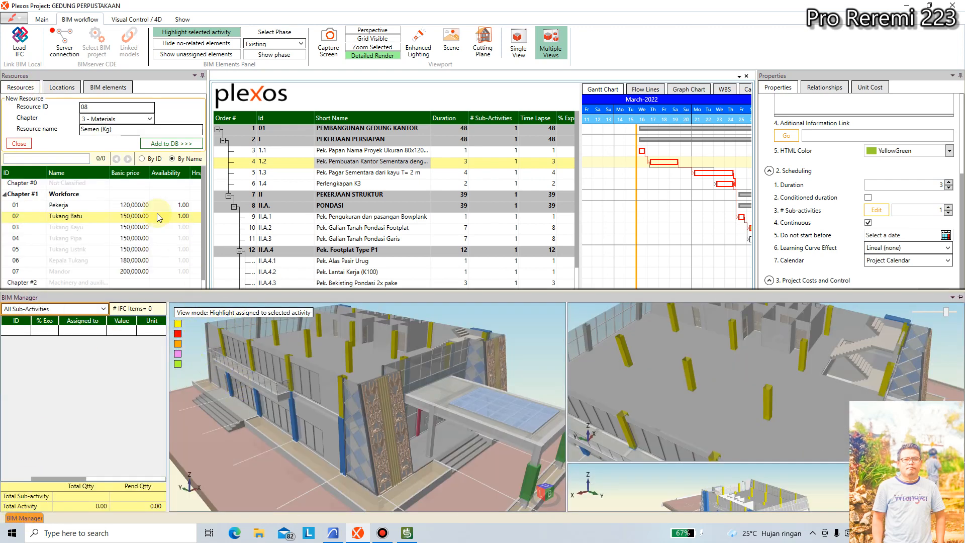
pyautogui.click(109, 87)
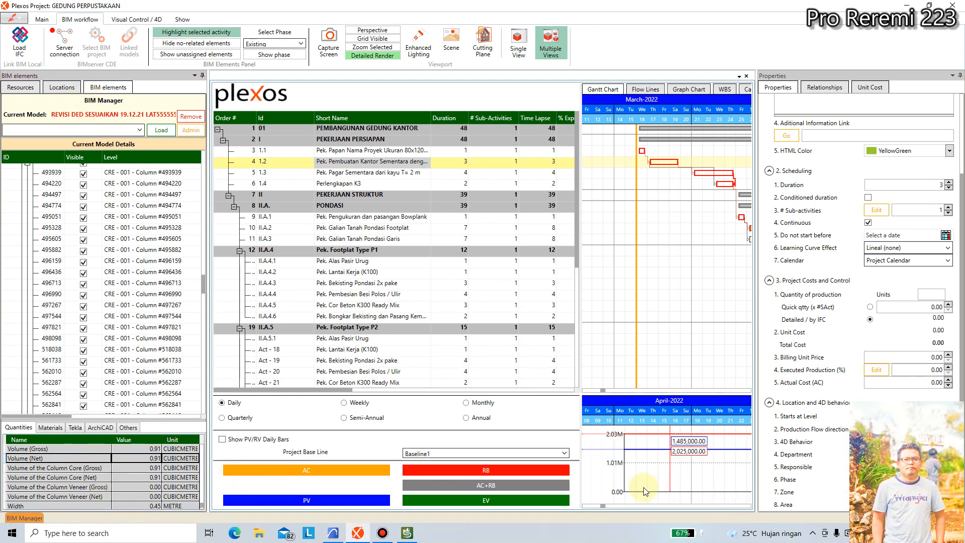
pyautogui.click(34, 518)
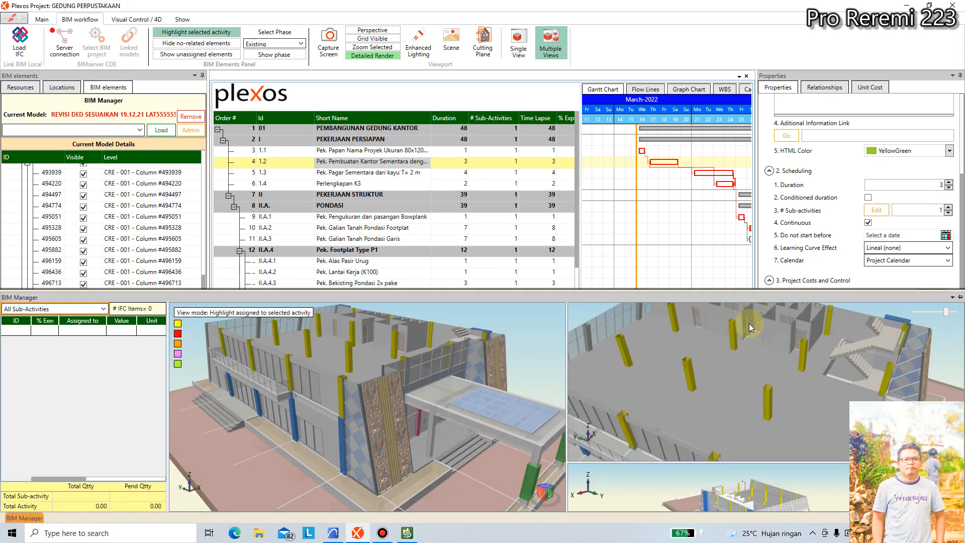
pyautogui.click(960, 297)
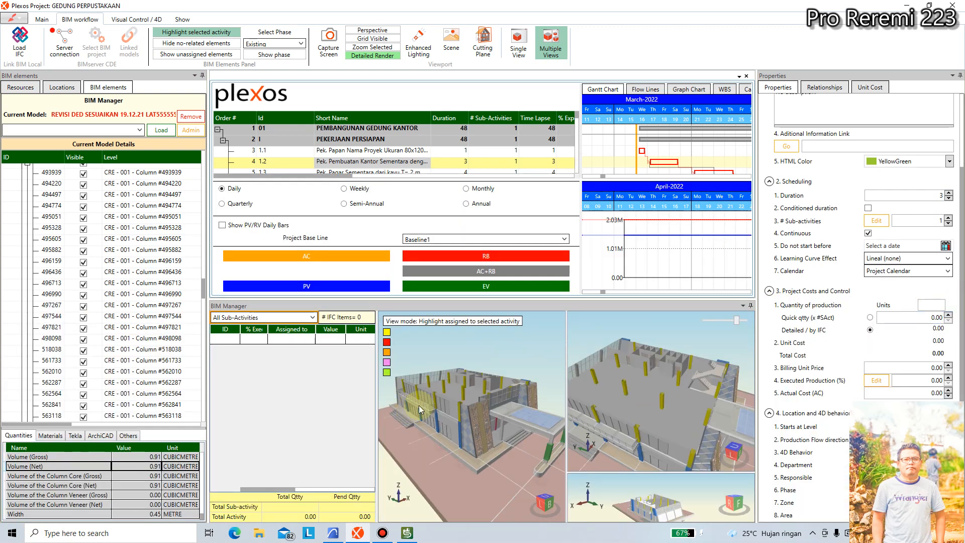
# Step: Select column 493939 in the 3D model and try to assign it to activity 1.2 from the BIM elements list
pyautogui.scroll(3, 451, 421)
pyautogui.click(469, 387)
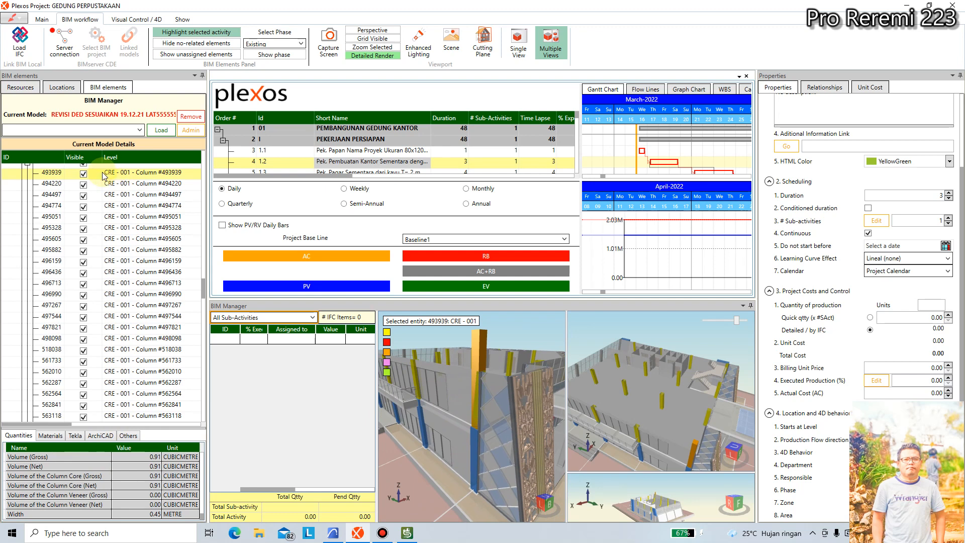
pyautogui.moveTo(103, 173); pyautogui.dragTo(335, 163)
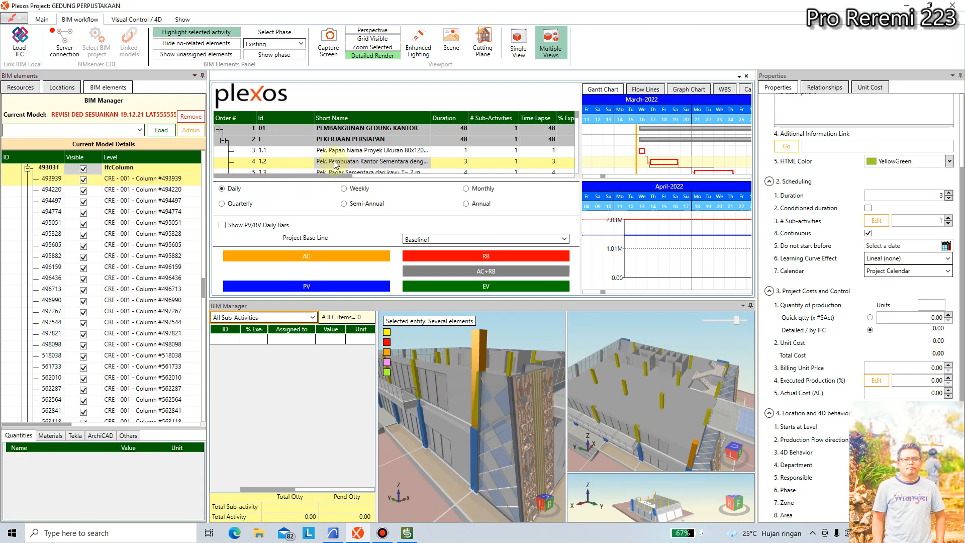
# Step: Open the quantities assignment for column 493939, enlarge the dialog and examine its common quantities, including the volumes
pyautogui.click(118, 182)
pyautogui.rightClick(118, 184)
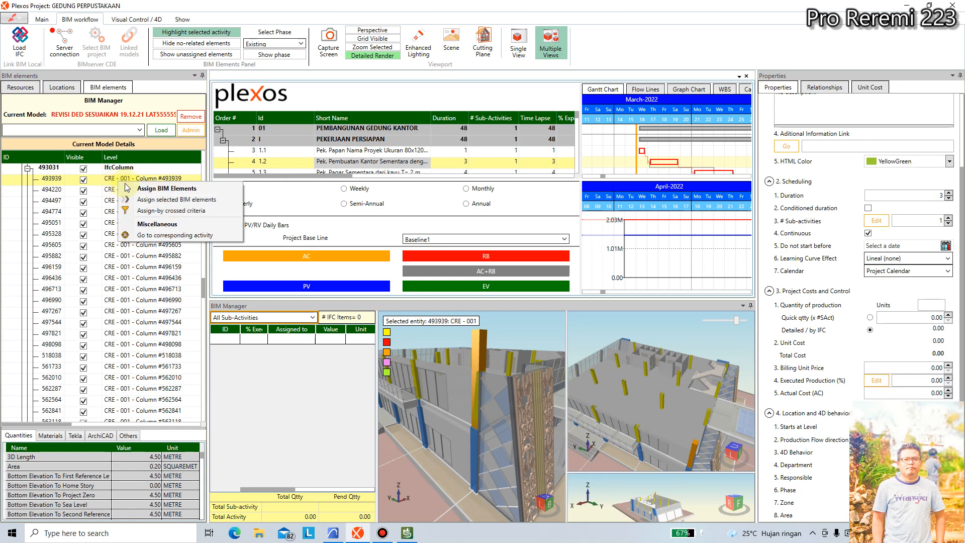
pyautogui.click(151, 200)
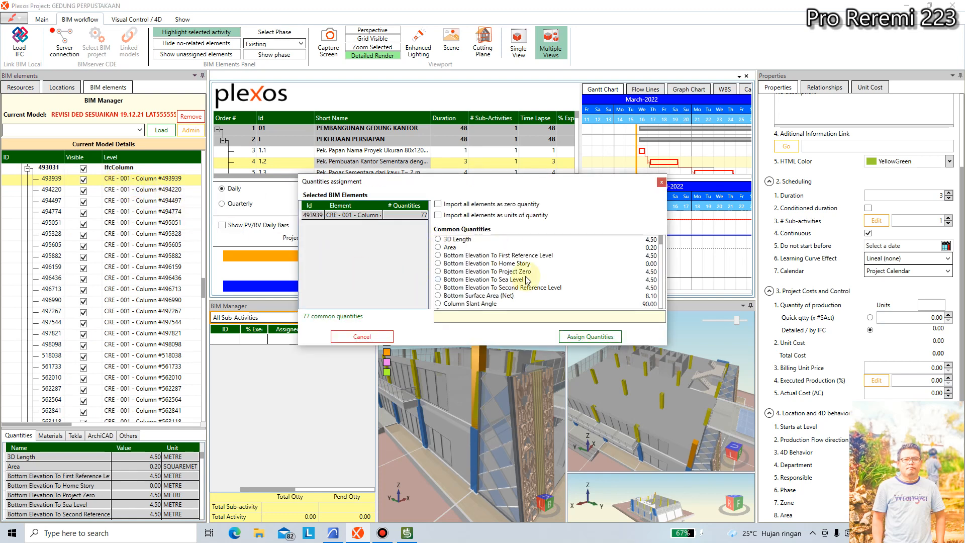
pyautogui.scroll(-10, 548, 281)
pyautogui.scroll(-8, 547, 290)
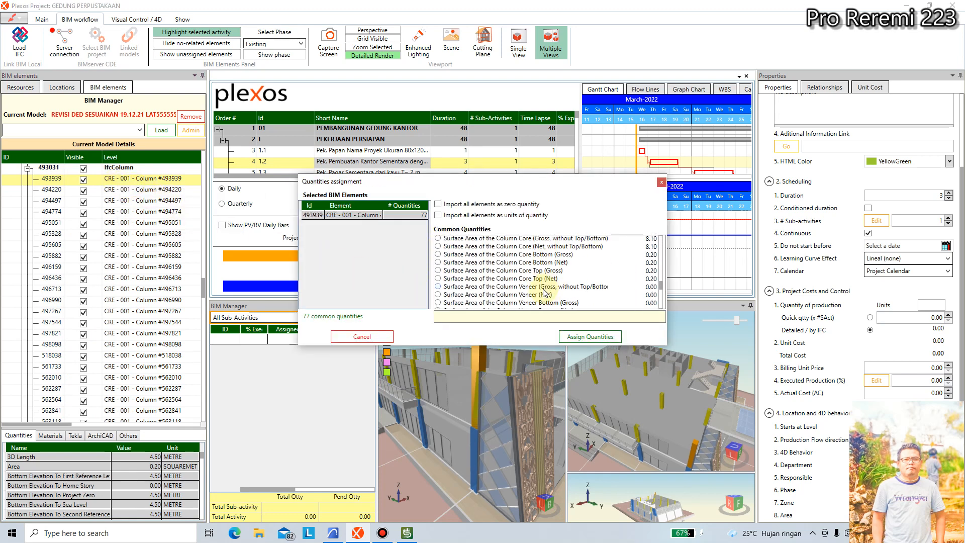
pyautogui.scroll(5, 541, 300)
pyautogui.moveTo(642, 345); pyautogui.dragTo(643, 474)
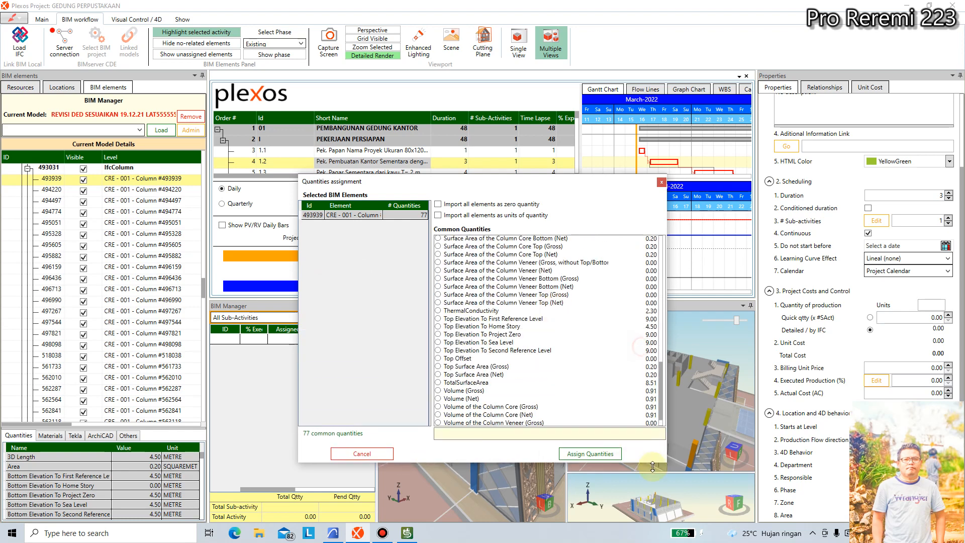
pyautogui.scroll(10, 662, 406)
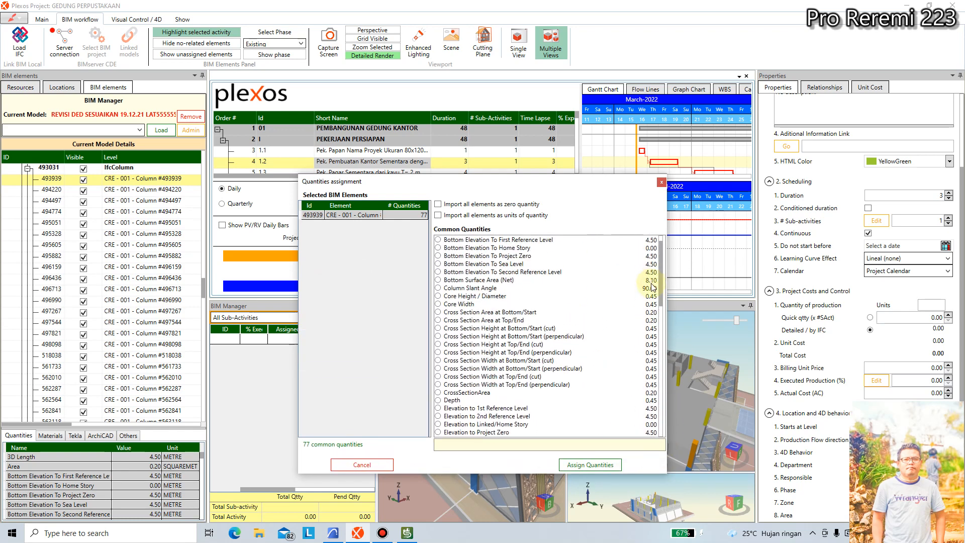
pyautogui.scroll(-11, 653, 423)
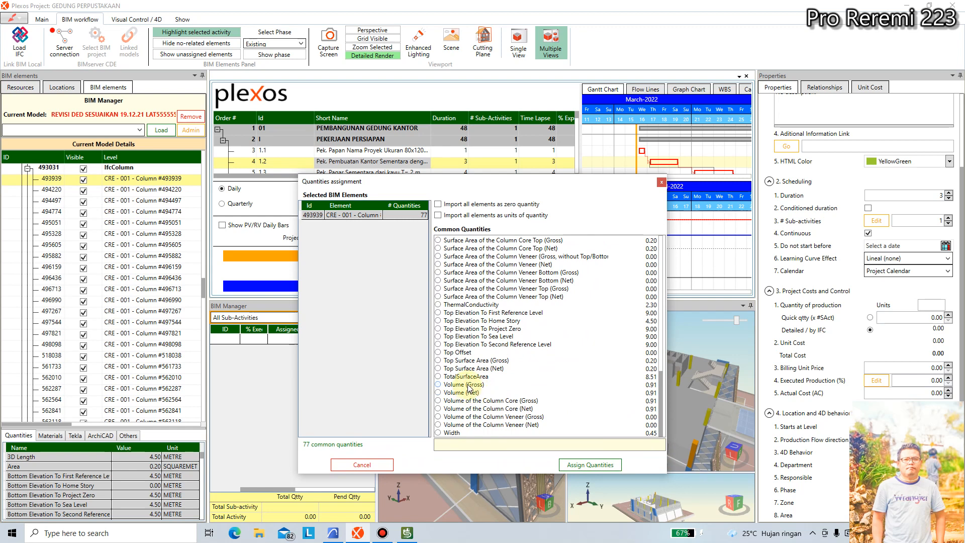
pyautogui.scroll(4, 472, 387)
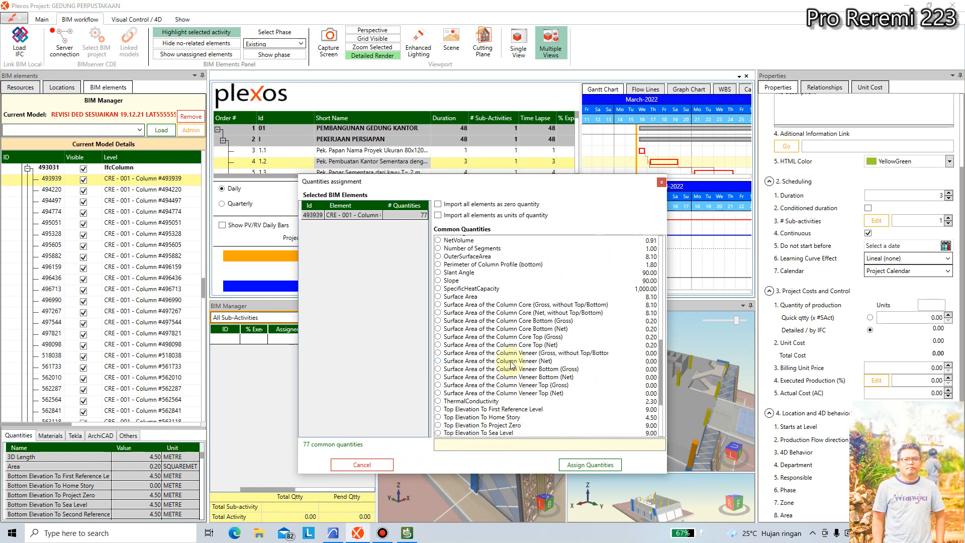
# Step: Choose Surface Area as the quantity for column 493939, review the full common quantities list and cancel the assignment
pyautogui.click(470, 299)
pyautogui.scroll(5, 497, 322)
pyautogui.scroll(-7, 511, 334)
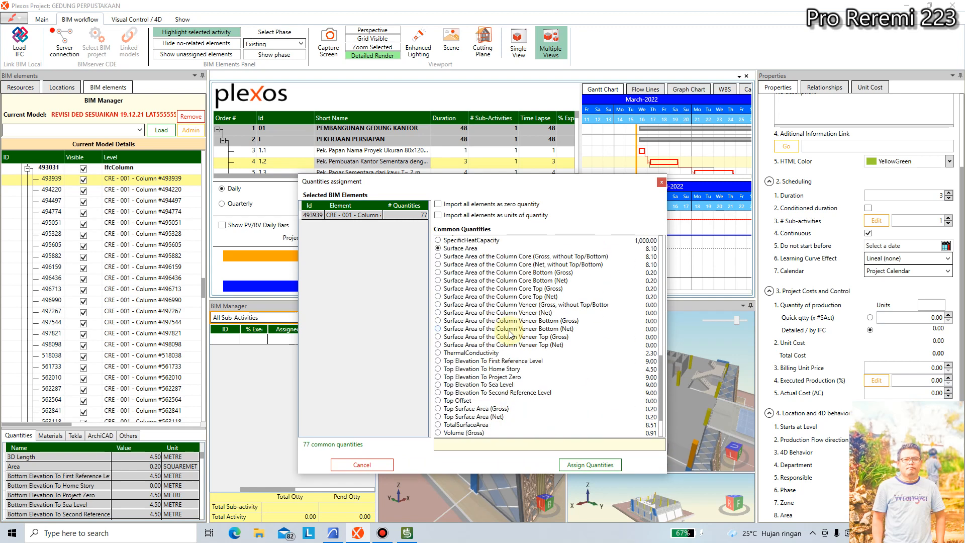
pyautogui.scroll(-2, 511, 334)
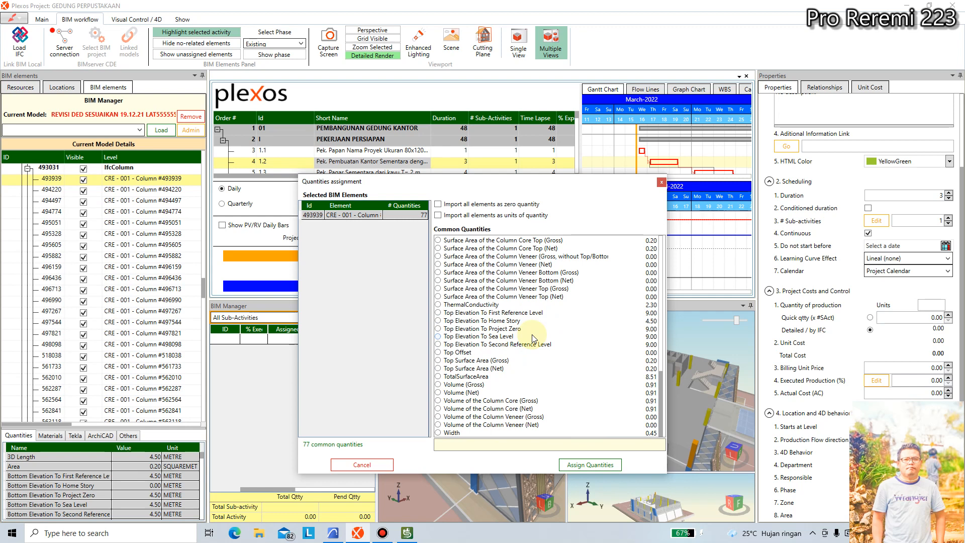
pyautogui.scroll(8, 534, 339)
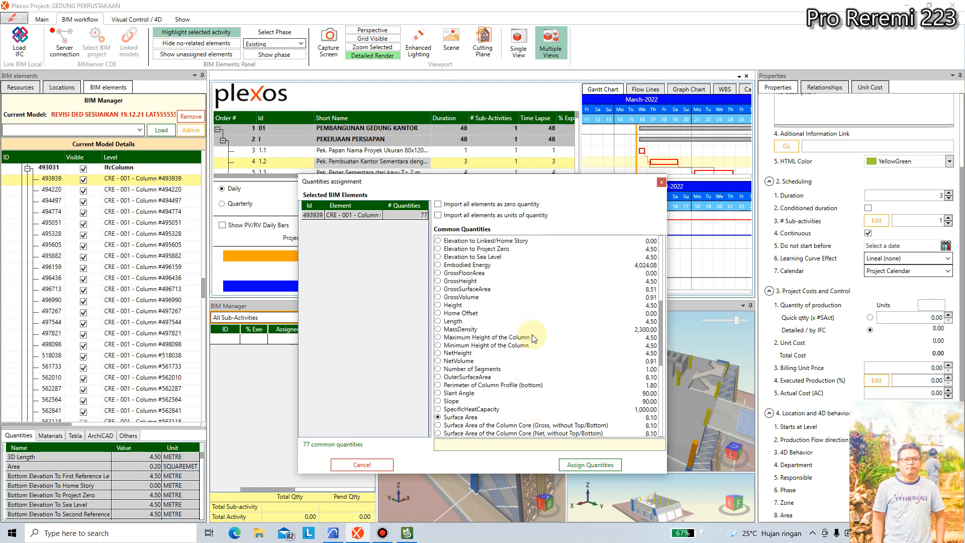
pyautogui.scroll(9, 534, 338)
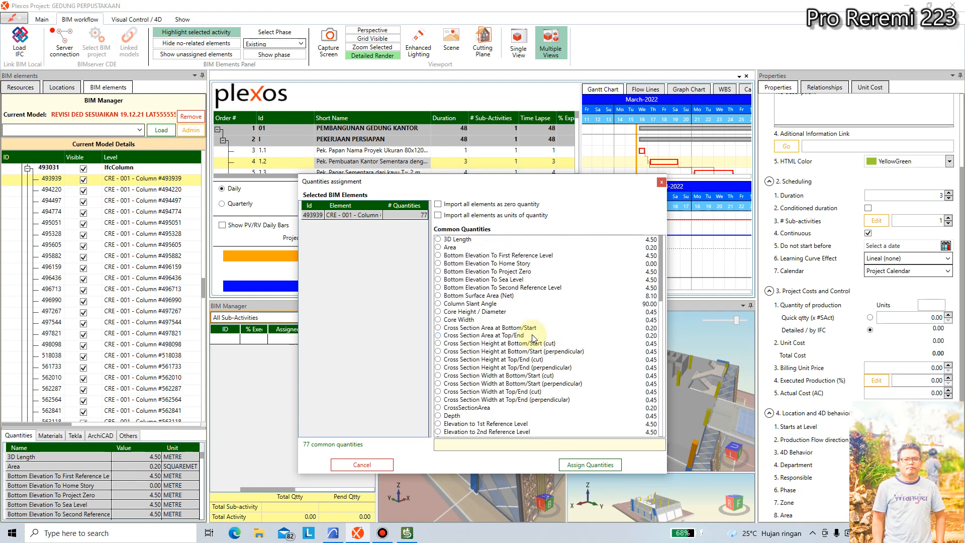
pyautogui.scroll(-4, 541, 376)
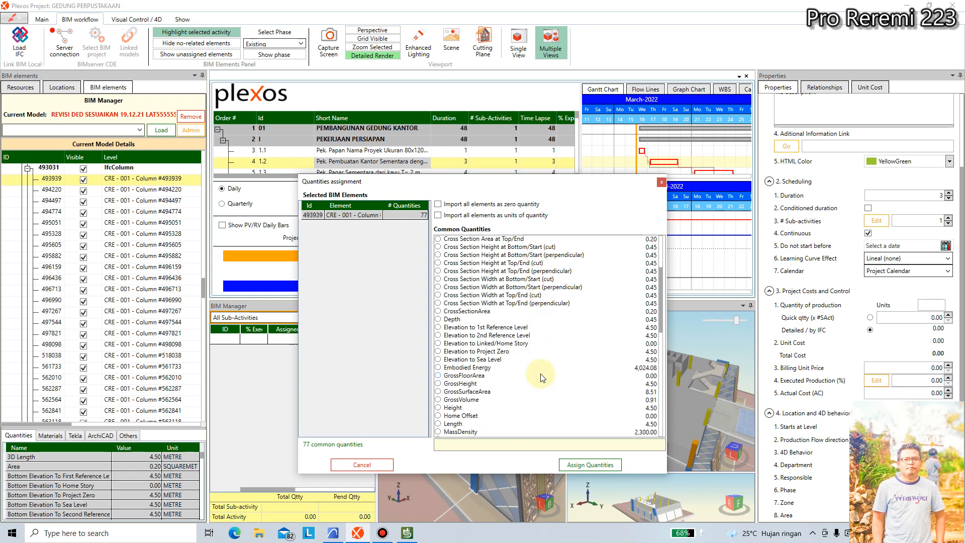
pyautogui.scroll(-5, 541, 378)
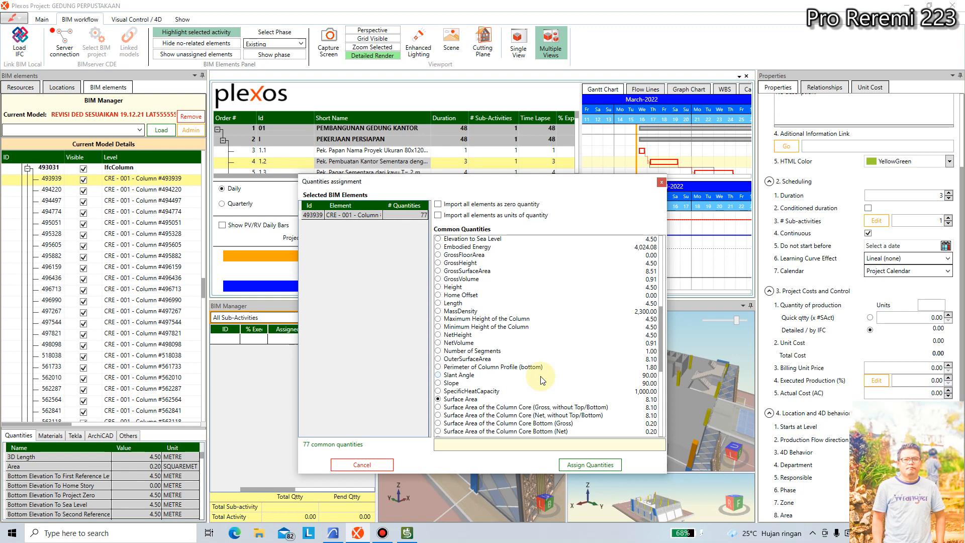
pyautogui.scroll(-8, 542, 380)
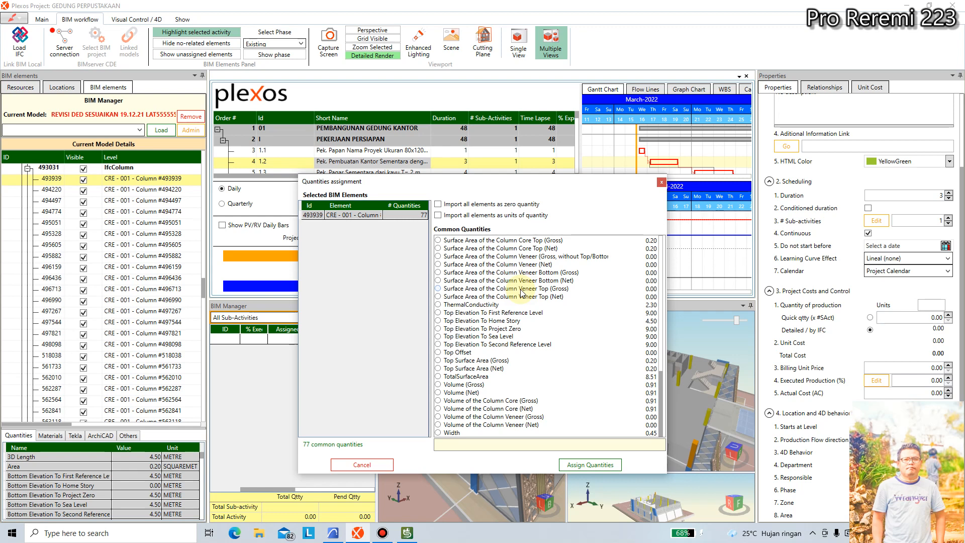
pyautogui.click(362, 463)
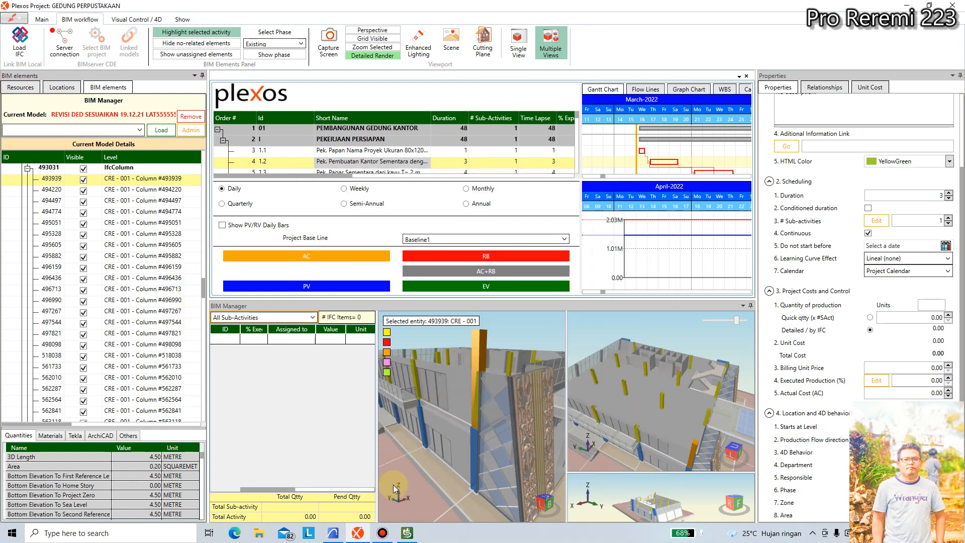
# Step: Widen the 3D model views beside the sub-activities list and inspect the building from its canopy side
pyautogui.moveTo(378, 331); pyautogui.dragTo(264, 331)
pyautogui.scroll(-3, 399, 409)
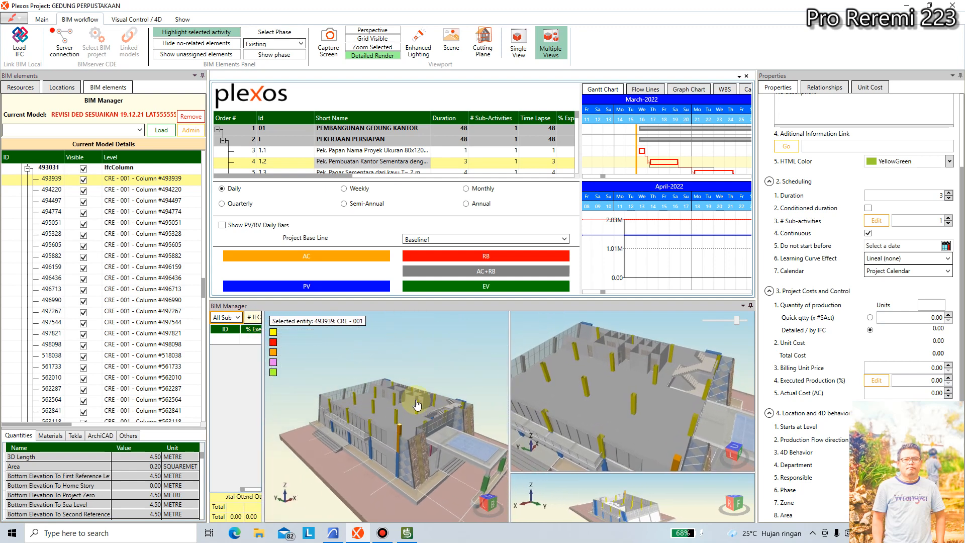
pyautogui.scroll(-3, 620, 384)
pyautogui.moveTo(685, 372); pyautogui.dragTo(657, 365, button='middle')
pyautogui.moveTo(657, 365); pyautogui.dragTo(602, 367, button='right')
pyautogui.scroll(4, 648, 373)
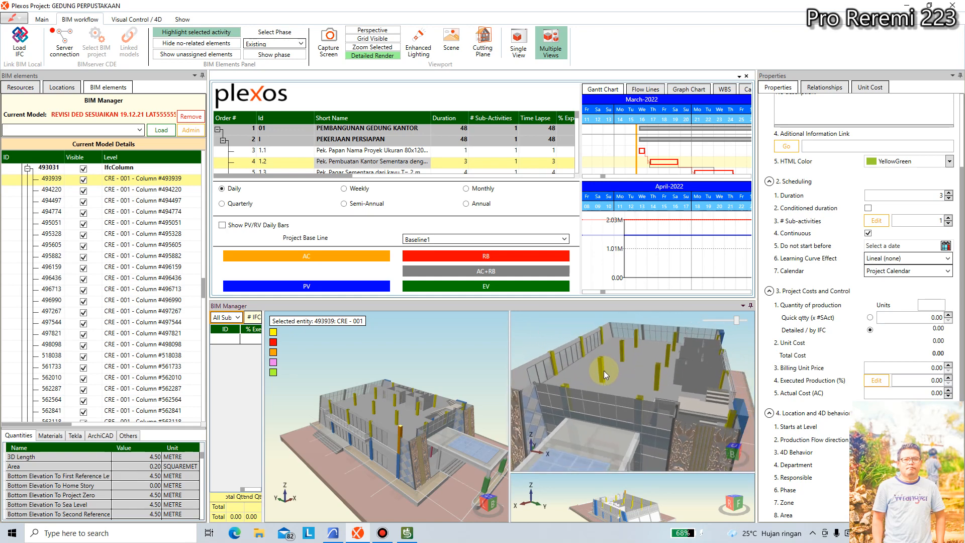
pyautogui.click(407, 533)
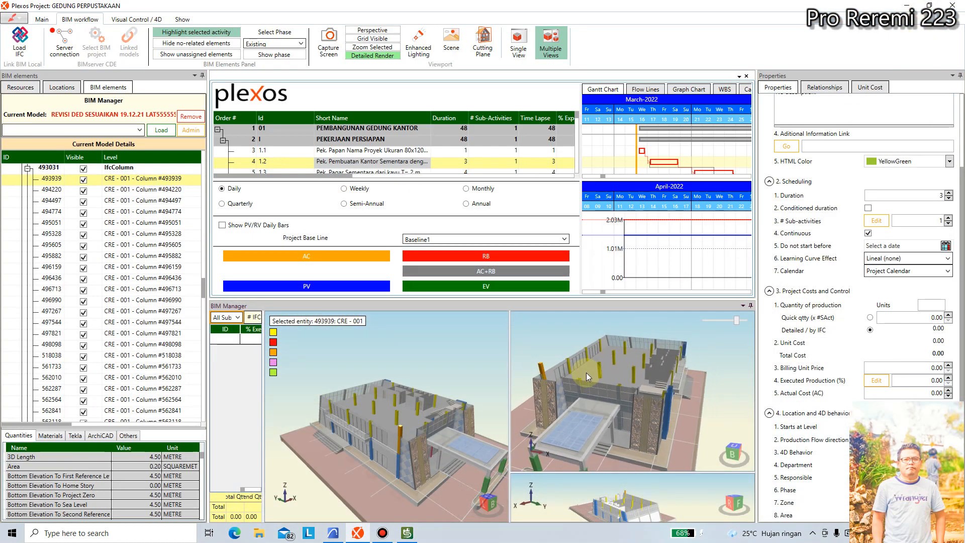
pyautogui.moveTo(587, 372); pyautogui.dragTo(701, 365, button='right')
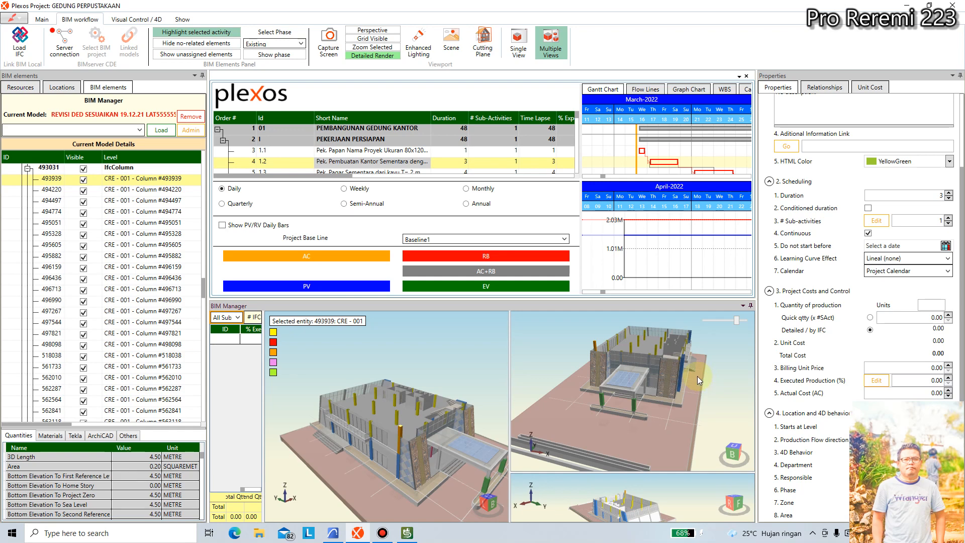
# Step: Switch to SYNCHRO and inspect the stadium model's roof, stands and columns from several angles
pyautogui.click(412, 529)
pyautogui.scroll(-3, 675, 324)
pyautogui.moveTo(675, 324); pyautogui.dragTo(668, 354)
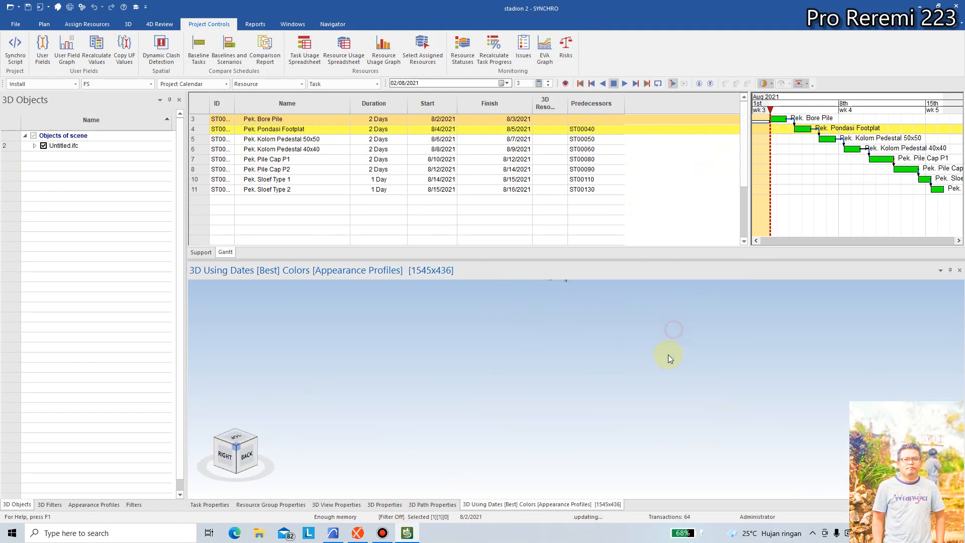
pyautogui.moveTo(668, 355); pyautogui.dragTo(626, 388, button='middle')
pyautogui.moveTo(627, 387); pyautogui.dragTo(472, 398)
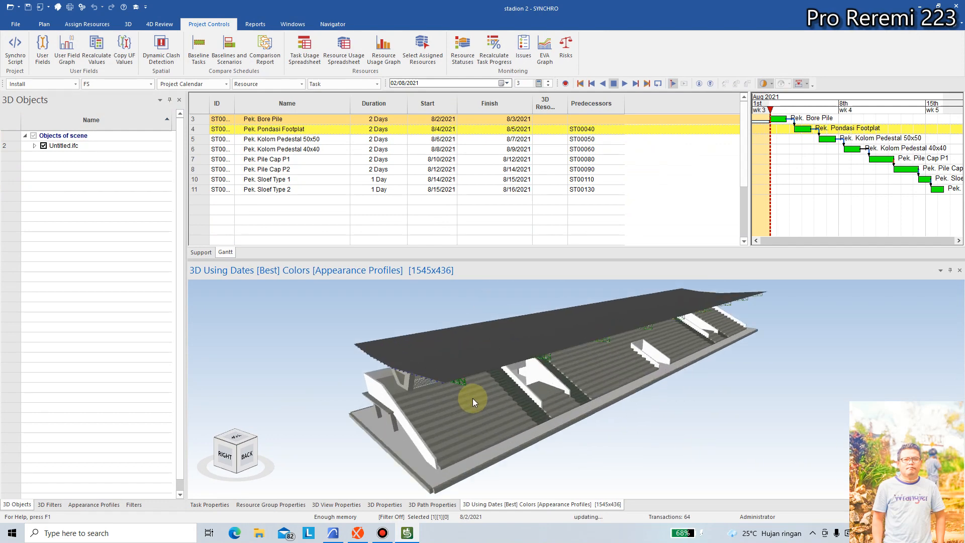
pyautogui.rightClick(719, 371)
pyautogui.moveTo(711, 391)
pyautogui.mouseDown()
pyautogui.moveTo(677, 408)
pyautogui.moveTo(668, 396)
pyautogui.moveTo(709, 394)
pyautogui.mouseUp()
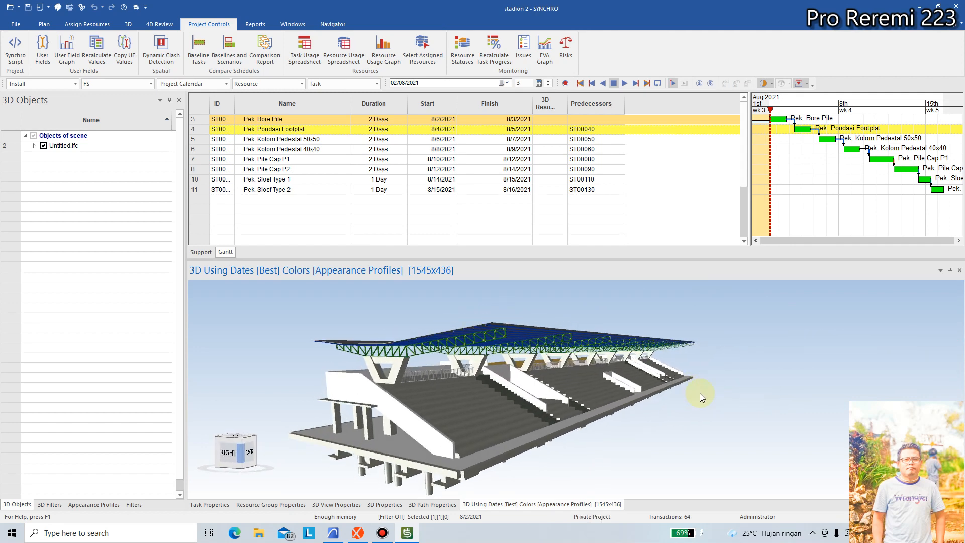
pyautogui.moveTo(699, 393)
pyautogui.mouseDown()
pyautogui.moveTo(719, 396)
pyautogui.moveTo(730, 376)
pyautogui.moveTo(690, 395)
pyautogui.mouseUp()
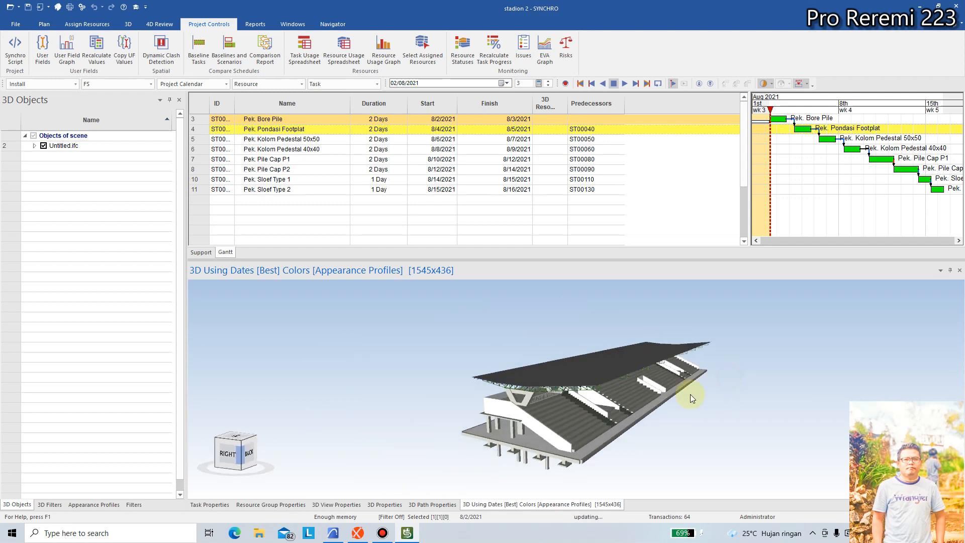
# Step: Switch back to Plexos Project, show the 4D controls and try to play the baseline simulation at Medium speed
pyautogui.click(358, 532)
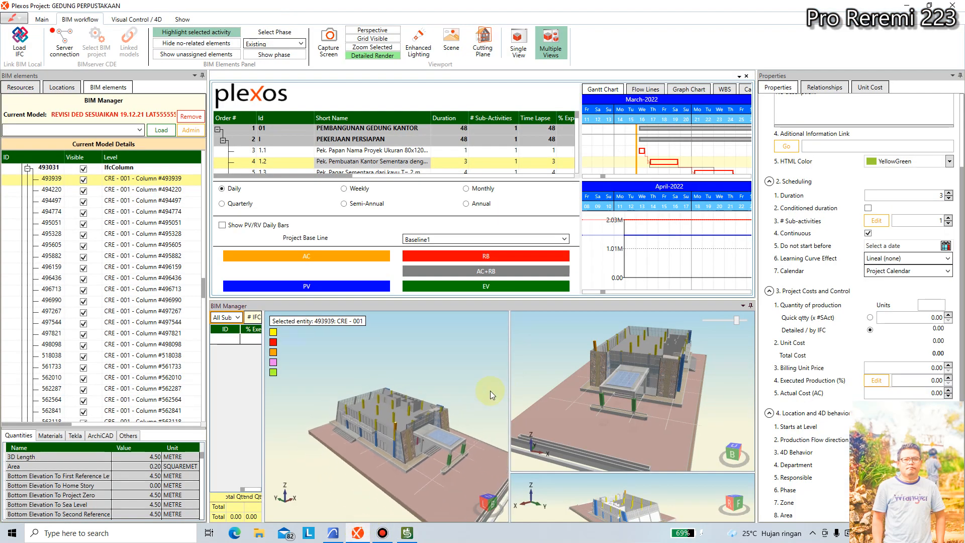
pyautogui.click(127, 19)
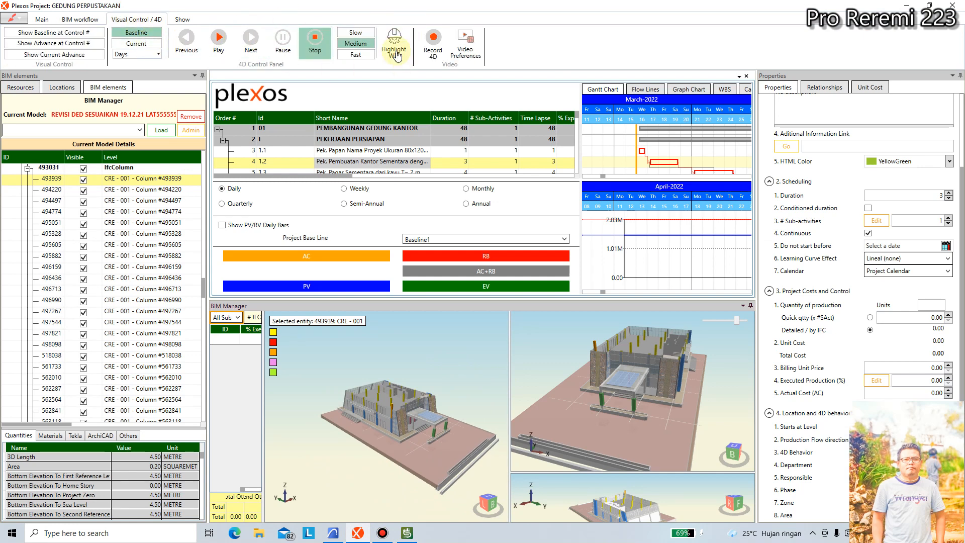
pyautogui.click(218, 39)
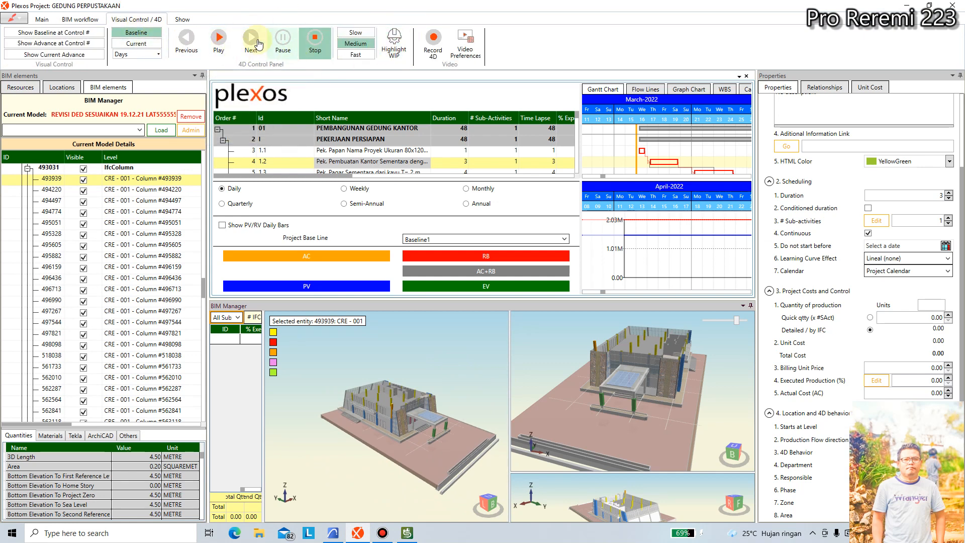
pyautogui.scroll(-2, 339, 345)
pyautogui.scroll(5, 394, 352)
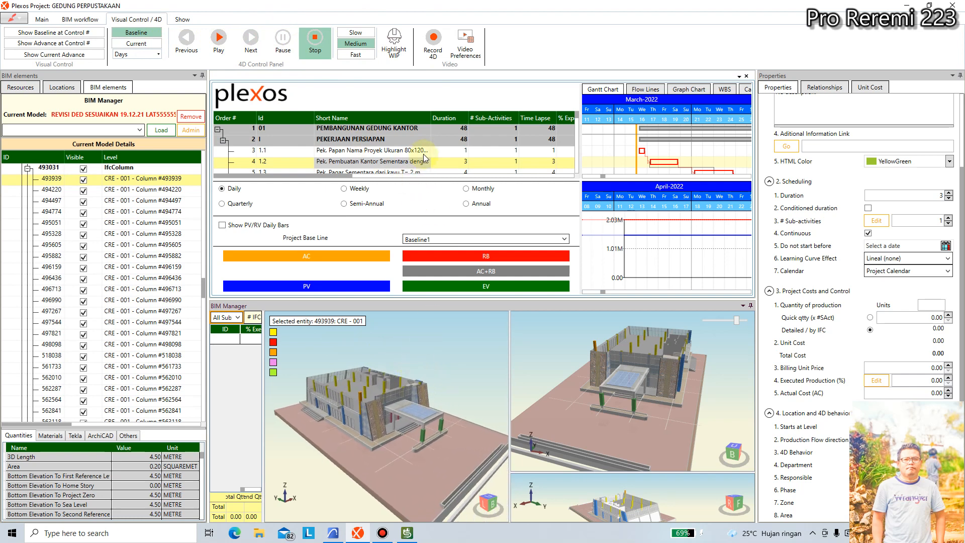
# Step: Enlarge the activity table and review the activities down to Pek. Kolom Pedestal Type P2 (50x50)
pyautogui.scroll(-4, 417, 156)
pyautogui.click(411, 179)
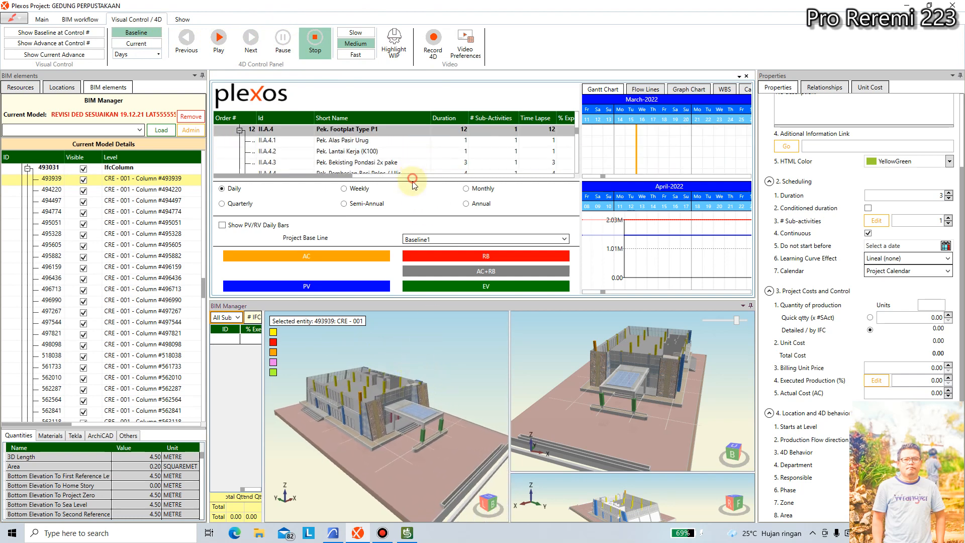
pyautogui.moveTo(412, 179); pyautogui.dragTo(413, 257)
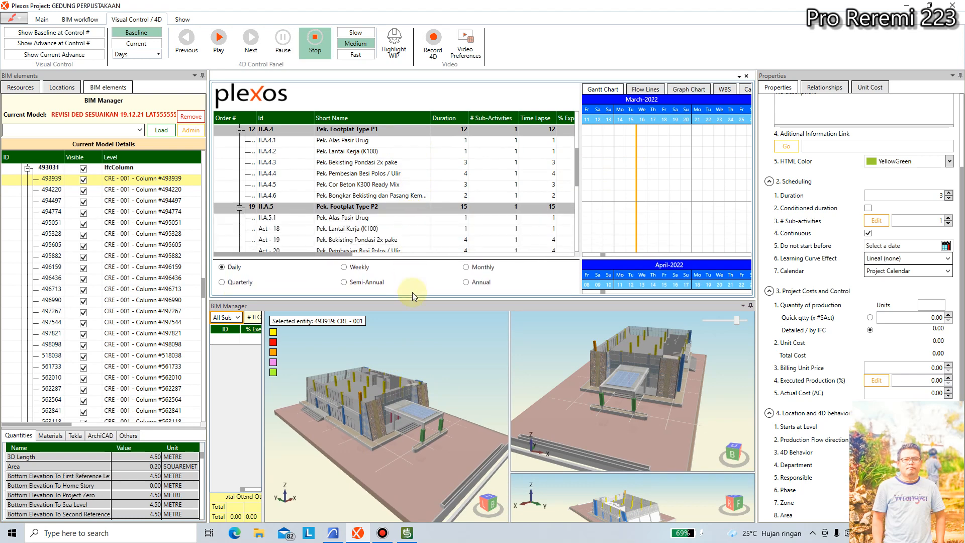
pyautogui.moveTo(416, 300); pyautogui.dragTo(415, 410)
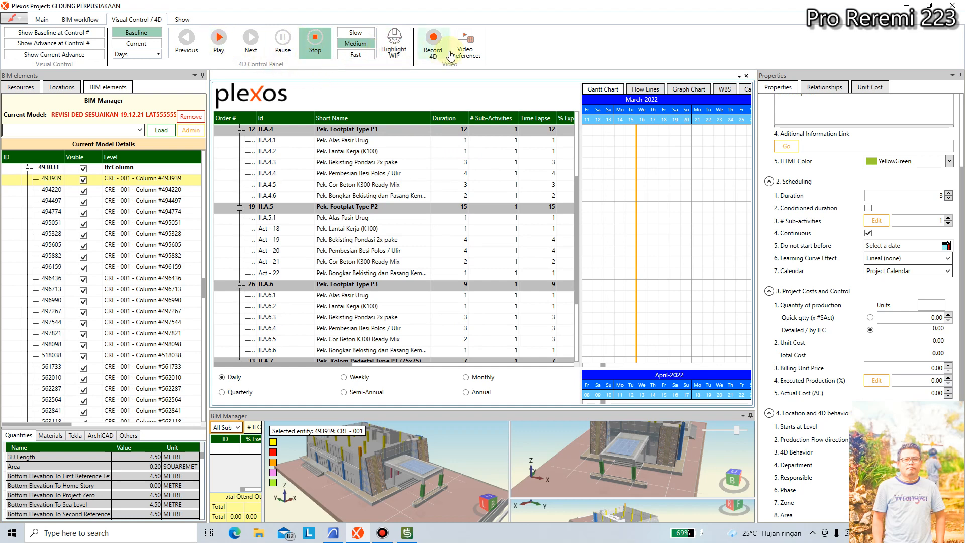
pyautogui.scroll(-3, 426, 219)
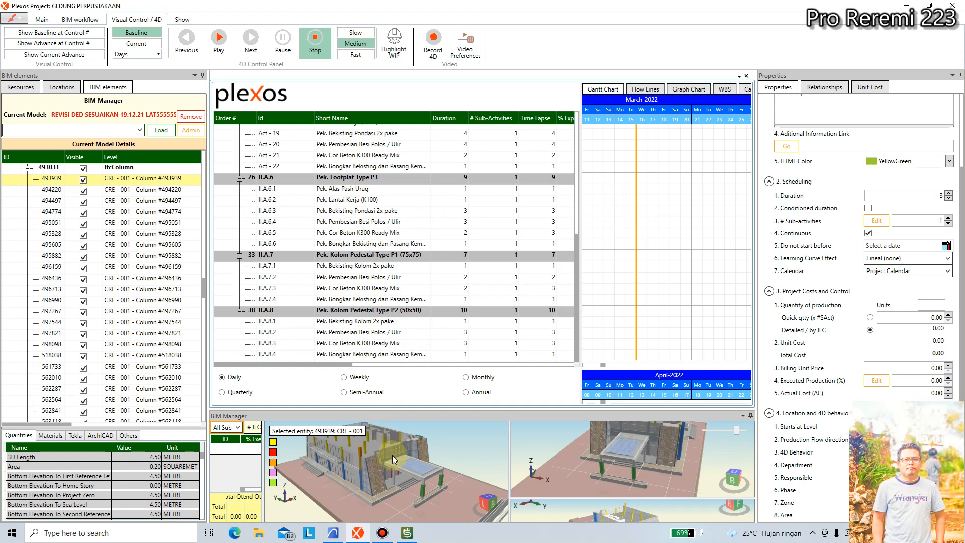
pyautogui.scroll(-2, 393, 455)
# Step: Give the 3D model views more height, show the main project tools and inspect the building in both large views
pyautogui.moveTo(427, 409); pyautogui.dragTo(427, 331)
pyautogui.scroll(-3, 387, 408)
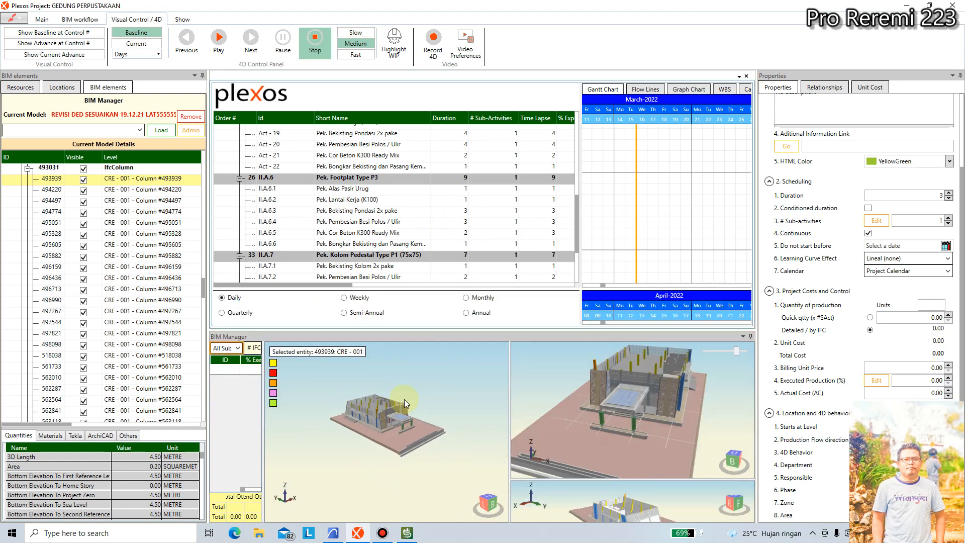
pyautogui.scroll(-3, 638, 415)
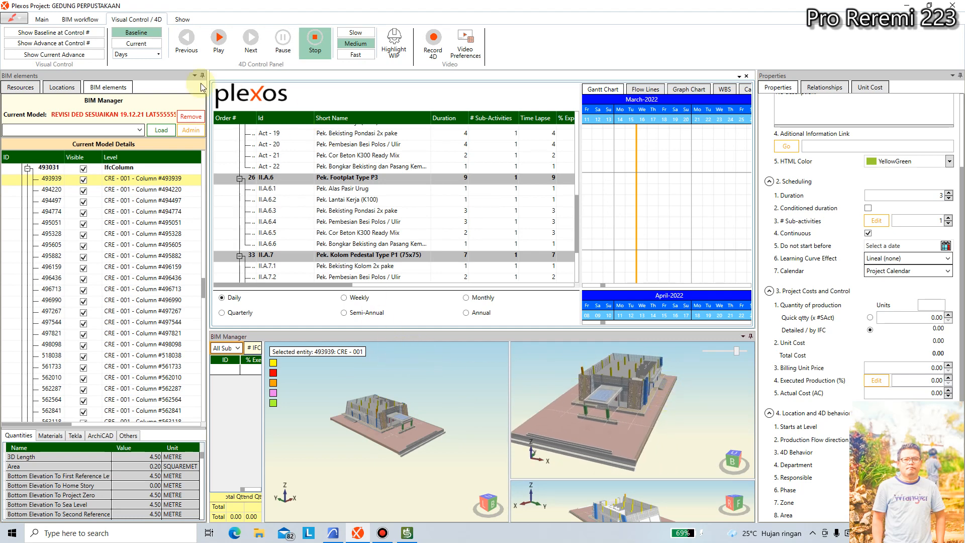
pyautogui.click(41, 19)
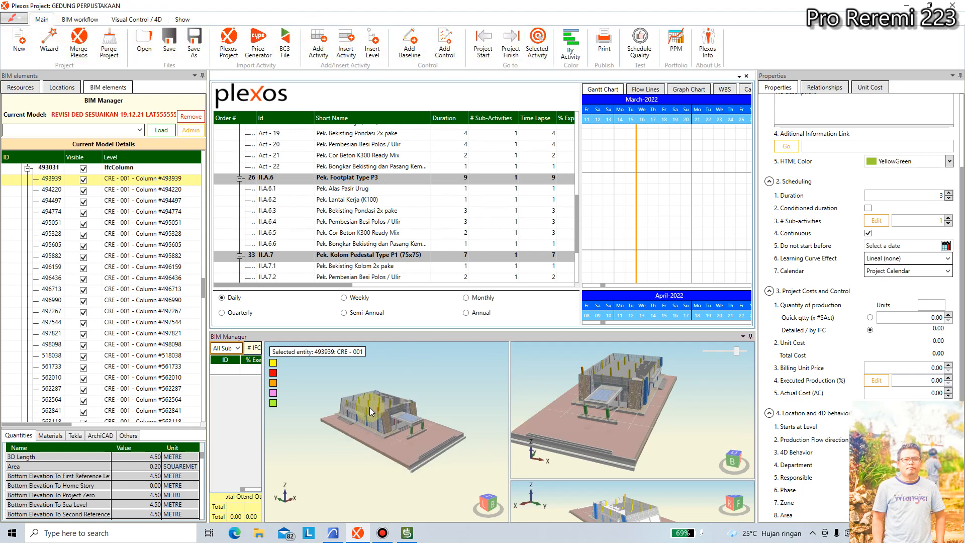
pyautogui.scroll(5, 371, 407)
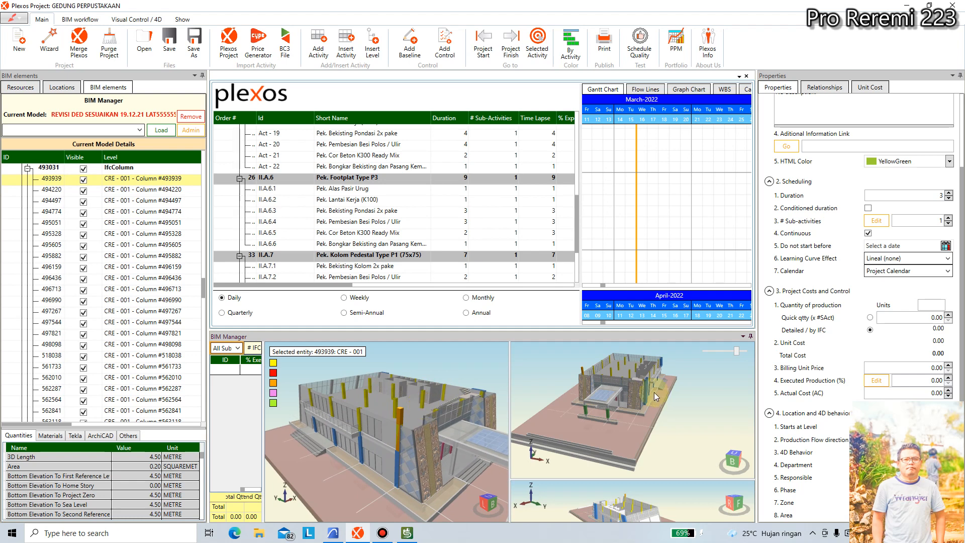
pyautogui.scroll(-4, 669, 395)
# Step: Show the relationships of activity 1.2, and open the print options for the schedule charts and close them without printing
pyautogui.click(824, 89)
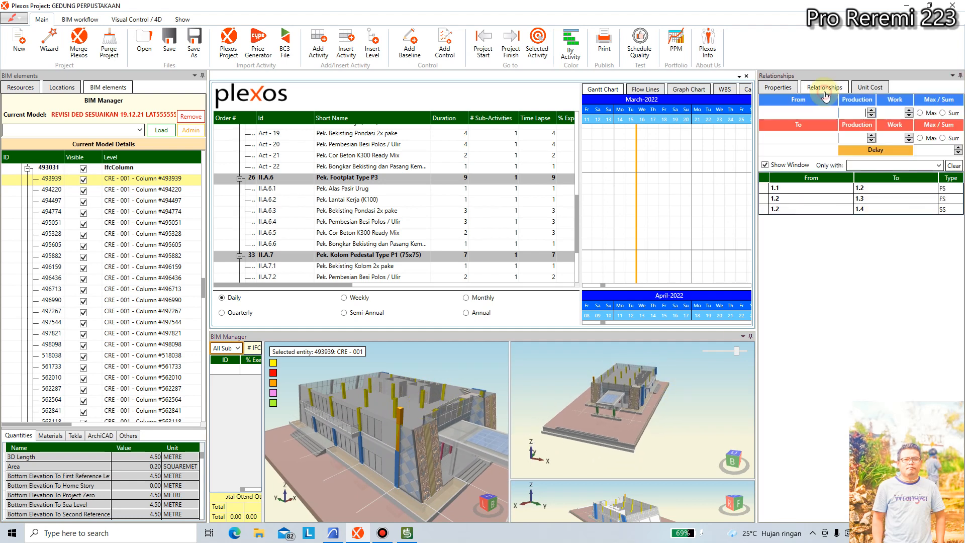
pyautogui.click(604, 44)
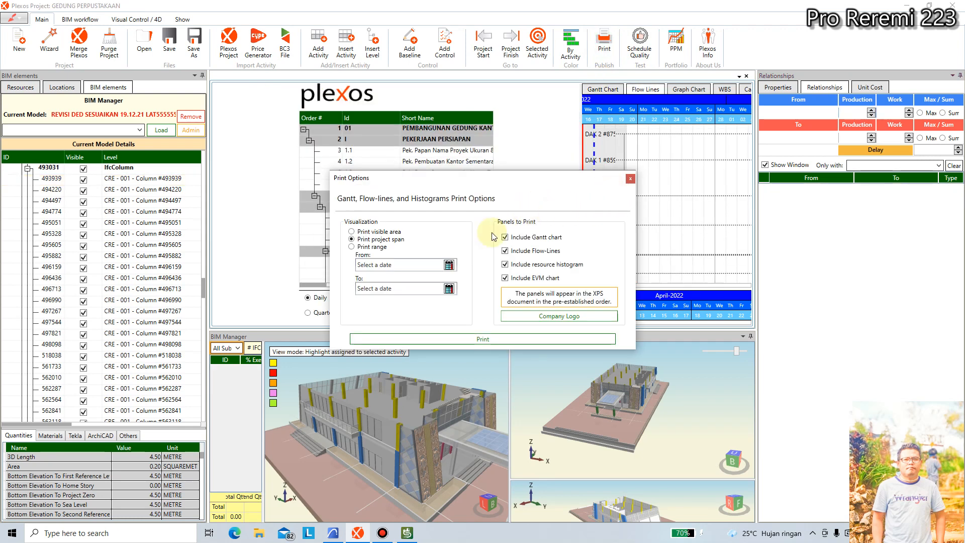
pyautogui.click(631, 180)
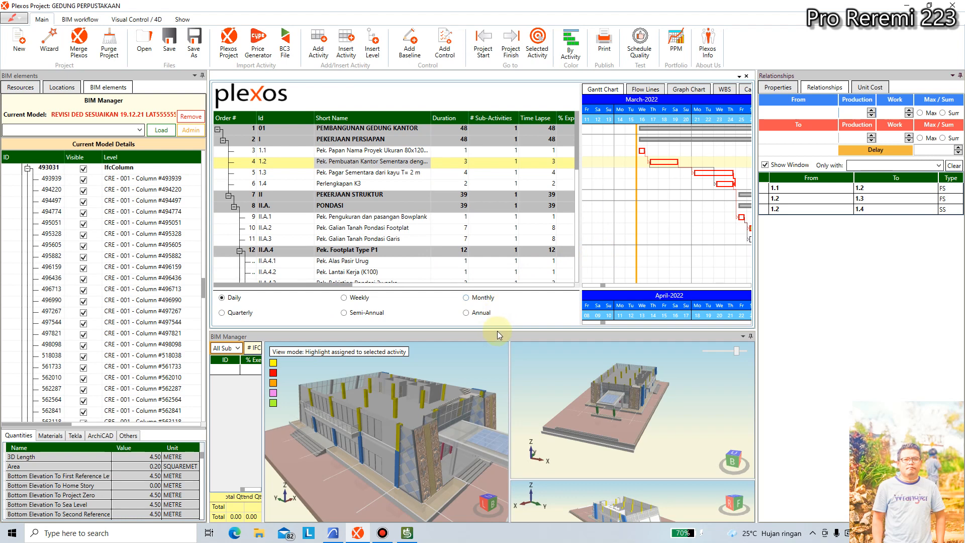
# Step: Enlarge the schedule area, widen the Gantt chart beside the activity table and review the foundation activities' bars
pyautogui.moveTo(499, 330); pyautogui.dragTo(482, 382)
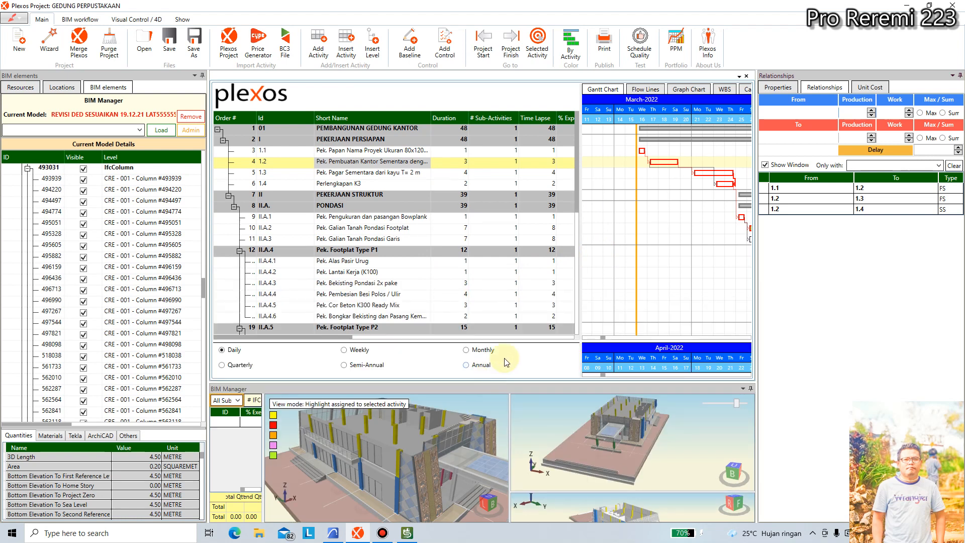
pyautogui.moveTo(579, 184); pyautogui.dragTo(462, 214)
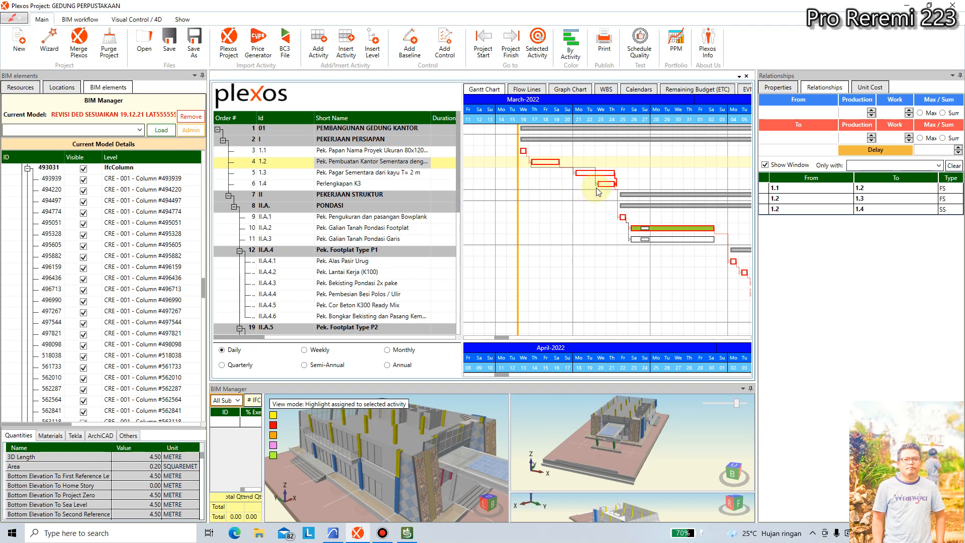
pyautogui.scroll(-4, 597, 204)
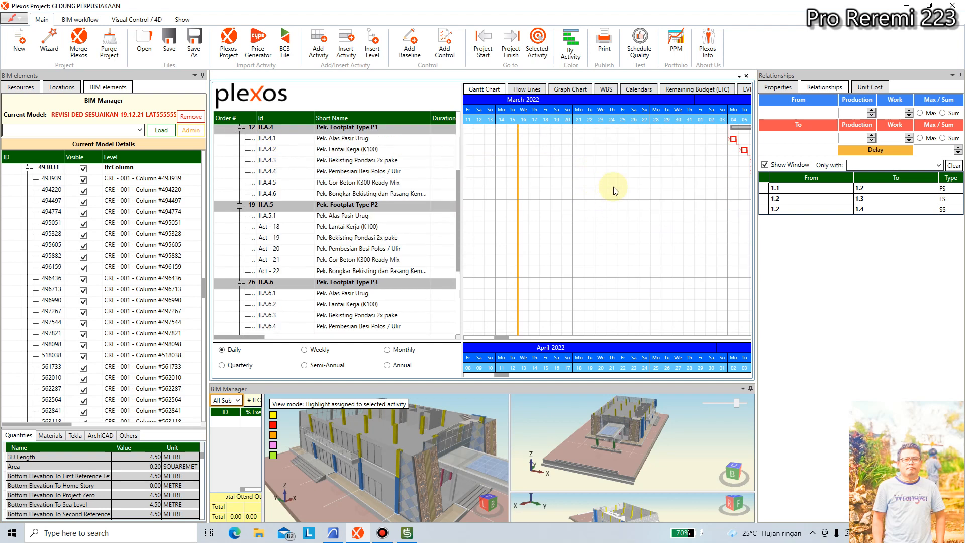
pyautogui.scroll(4, 614, 189)
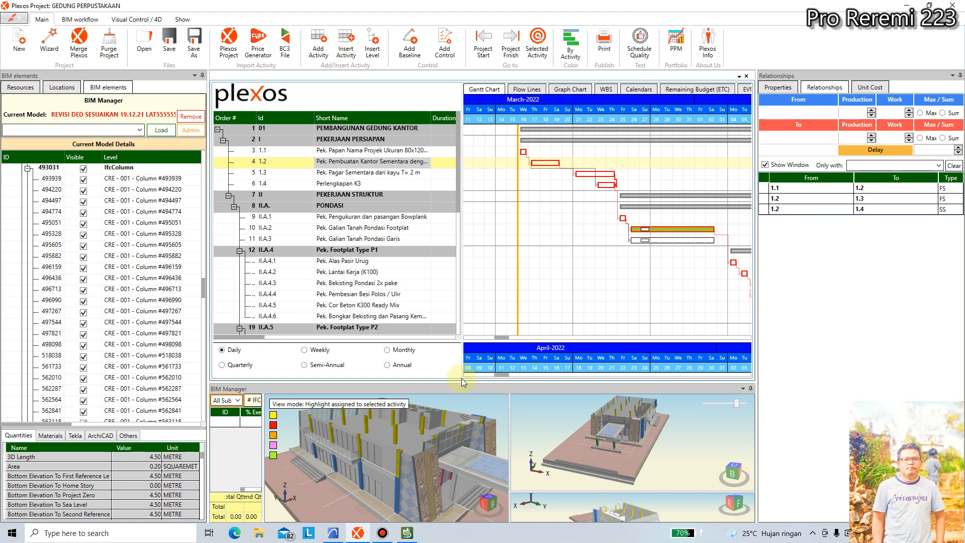
pyautogui.scroll(-3, 424, 424)
pyautogui.scroll(3, 426, 437)
# Step: Inspect the building's entrance corner and side facade in the largest 3D view
pyautogui.moveTo(426, 443); pyautogui.dragTo(412, 448, button='middle')
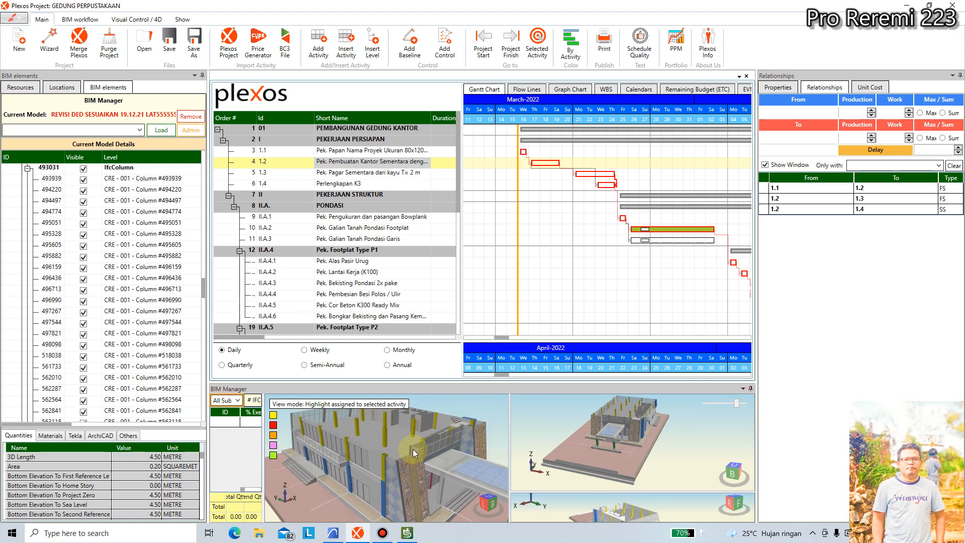
pyautogui.scroll(2, 412, 450)
pyautogui.scroll(-2, 410, 456)
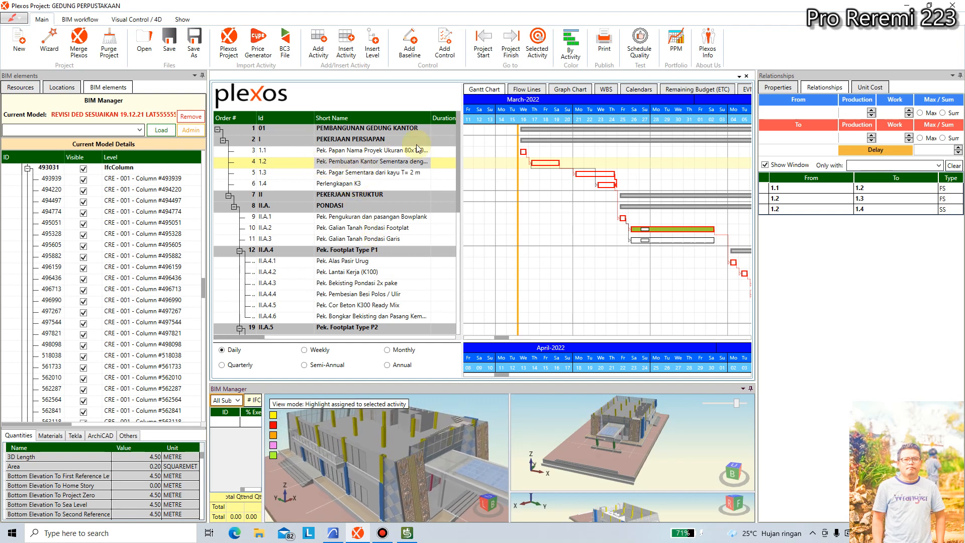
# Step: View the Remaining Budget (ETC) table, and collapse the relationships panel to show the EVM Control table wider
pyautogui.click(713, 89)
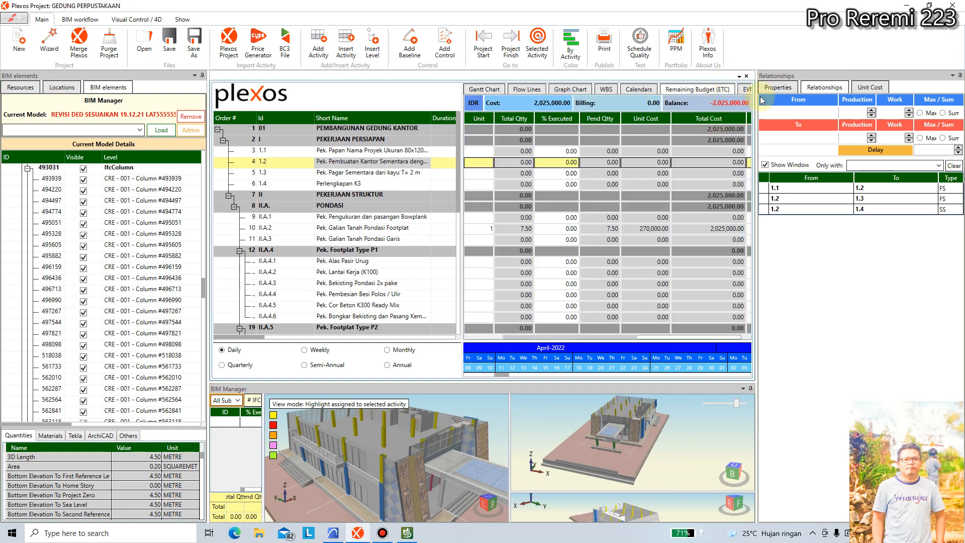
pyautogui.click(960, 75)
pyautogui.click(774, 89)
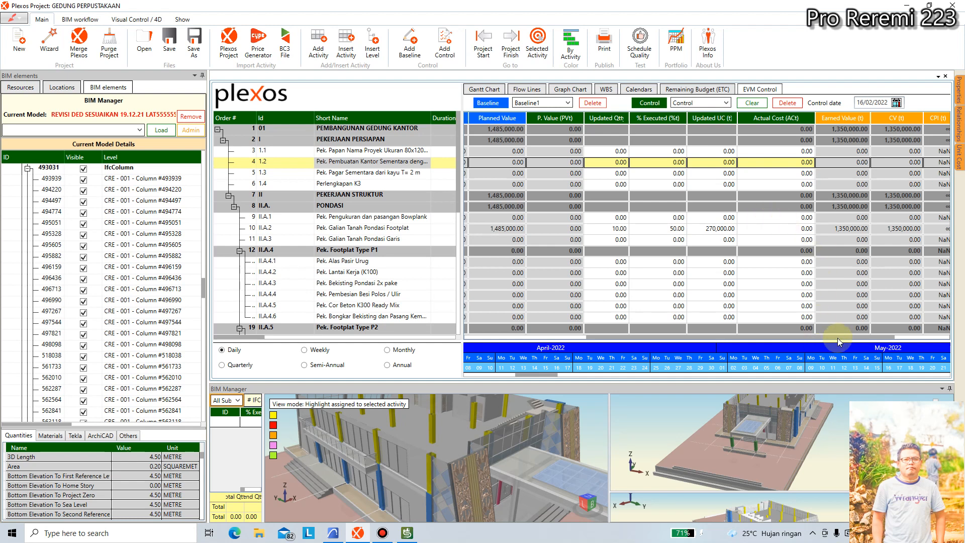
# Step: Examine the EVM Control table's earned value, CV, CPI, SV and SPI columns for the listed activities
pyautogui.click(902, 337)
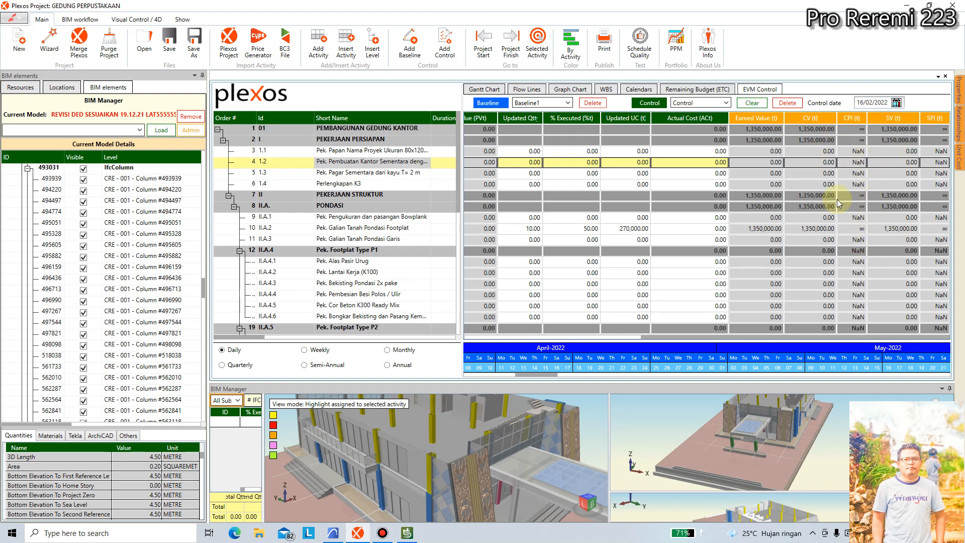
pyautogui.scroll(-1, 867, 235)
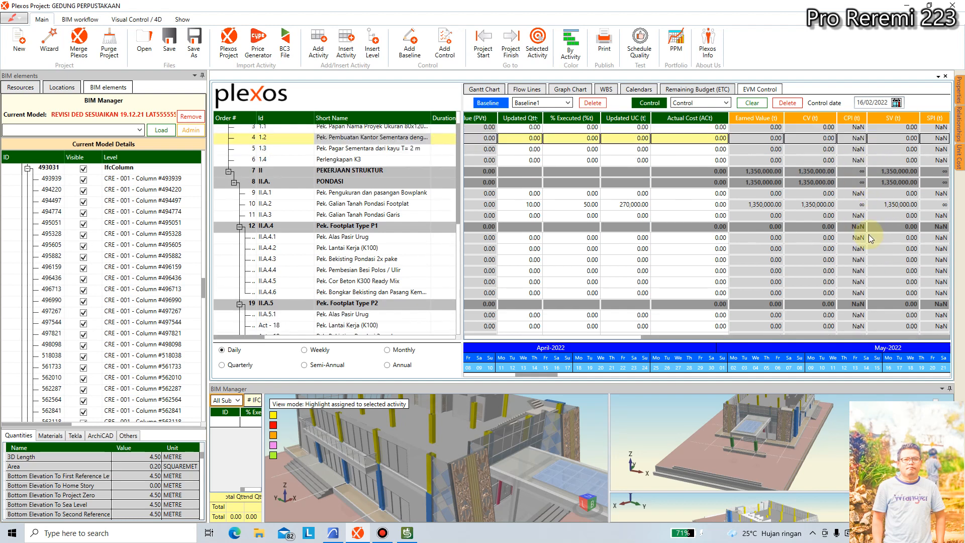
pyautogui.scroll(1, 868, 234)
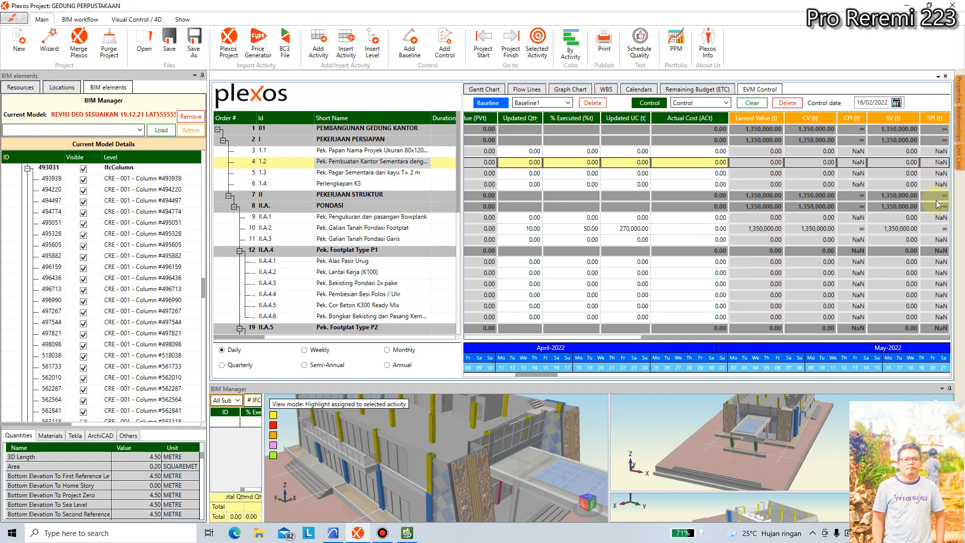
pyautogui.scroll(-4, 917, 225)
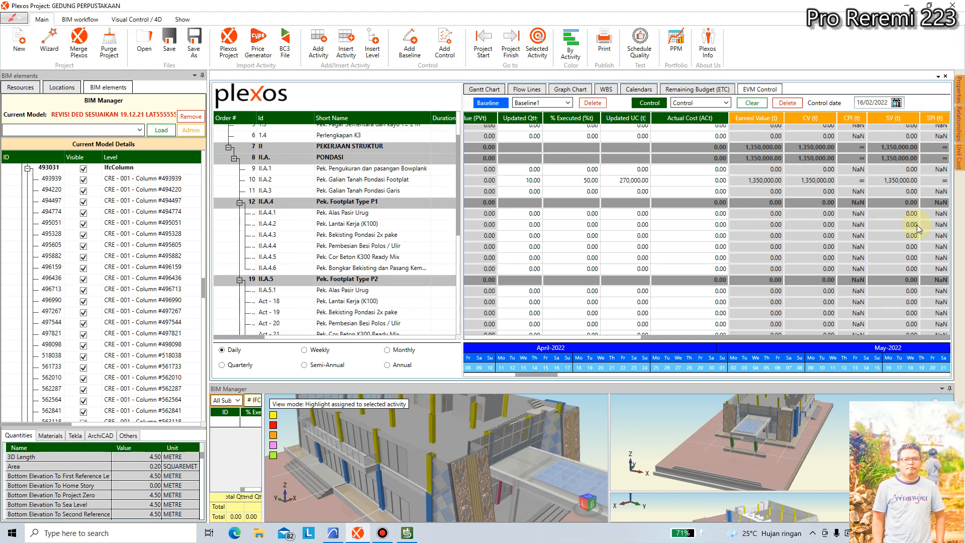
pyautogui.scroll(4, 921, 253)
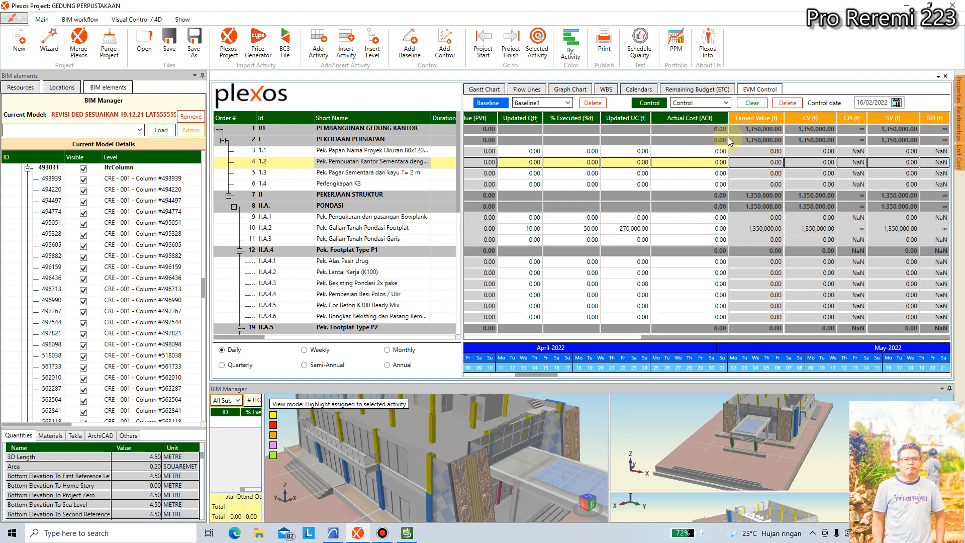
# Step: Select Control as the project control, open and cancel the Add Control form, and look through the EVM activity rows
pyautogui.click(720, 104)
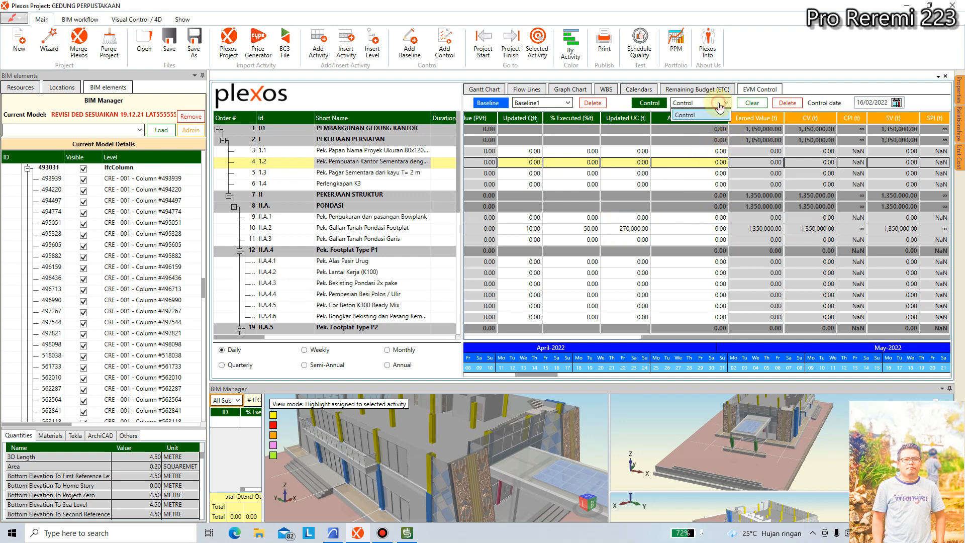
pyautogui.click(719, 115)
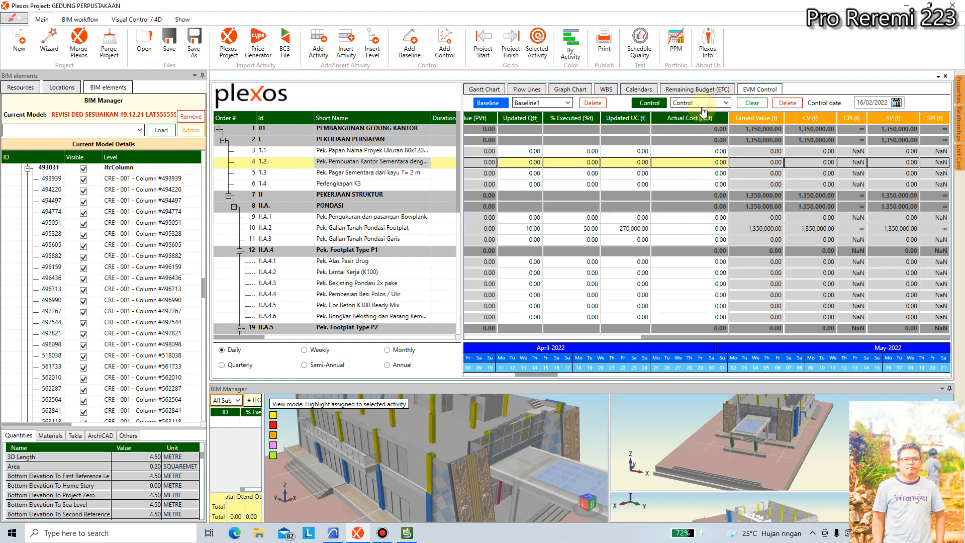
pyautogui.click(445, 44)
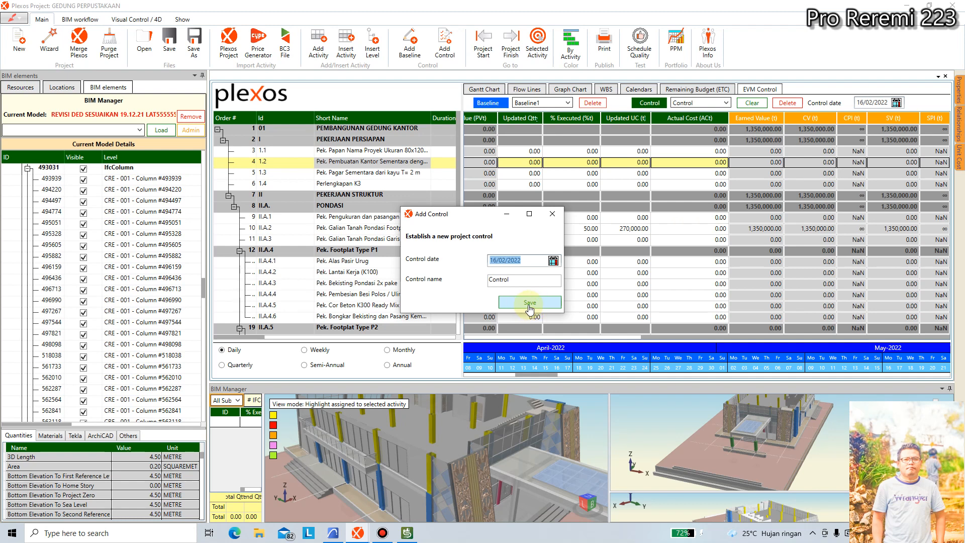
pyautogui.click(553, 215)
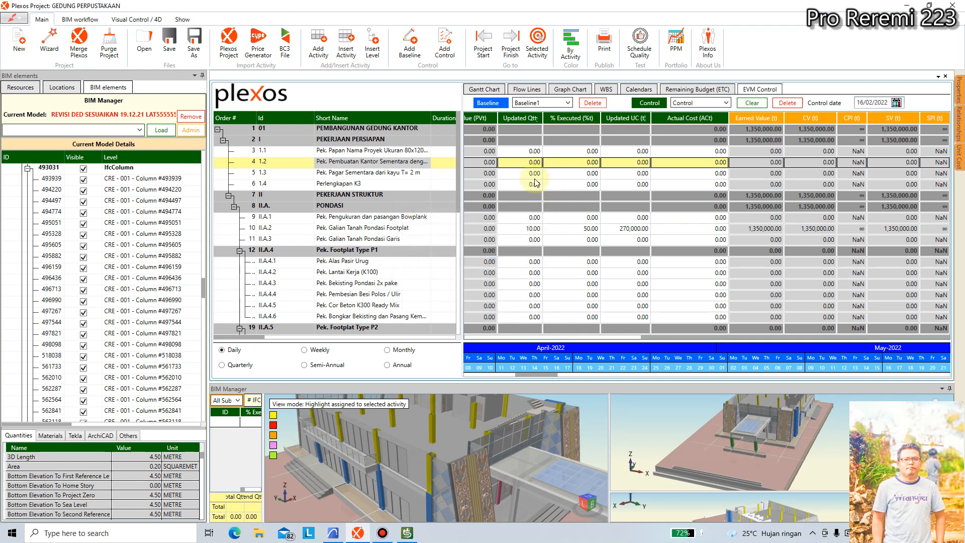
pyautogui.scroll(-5, 399, 289)
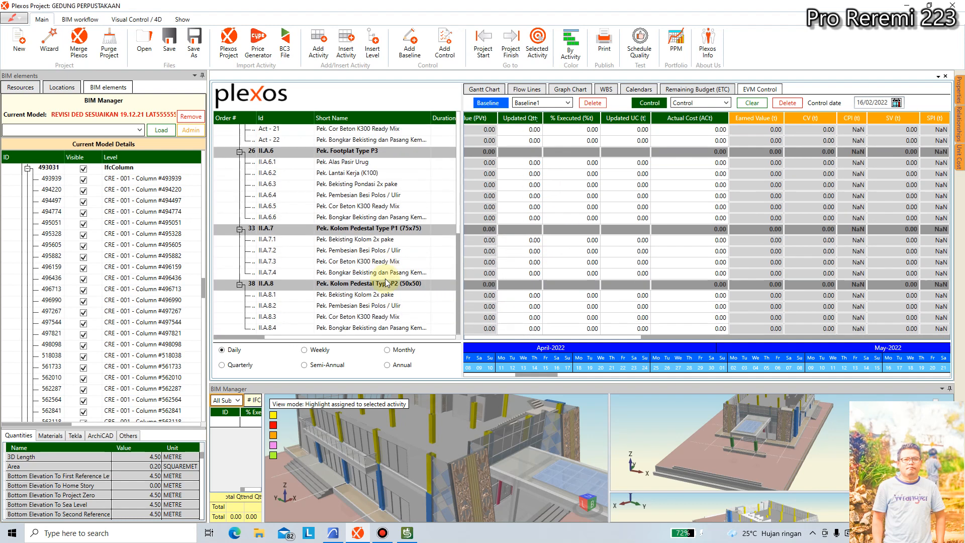
pyautogui.scroll(6, 392, 283)
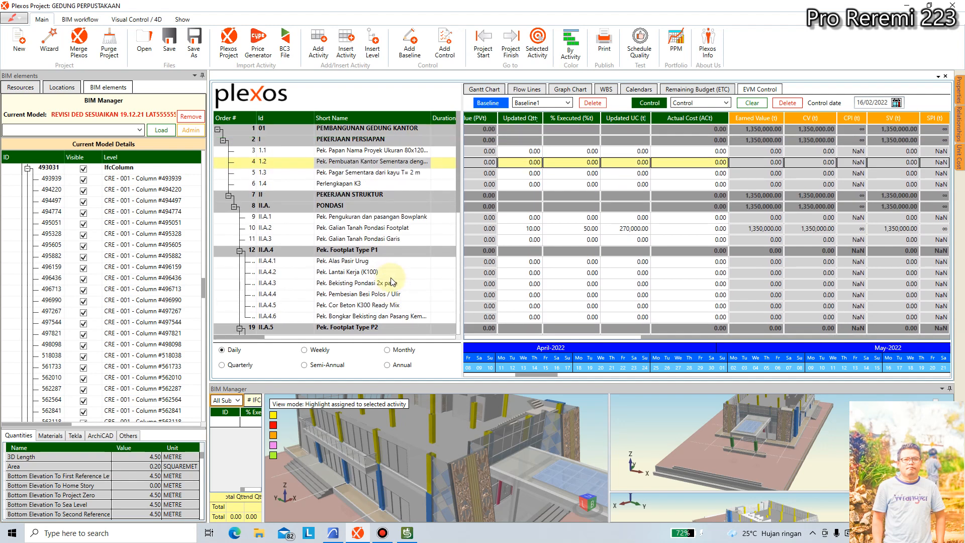